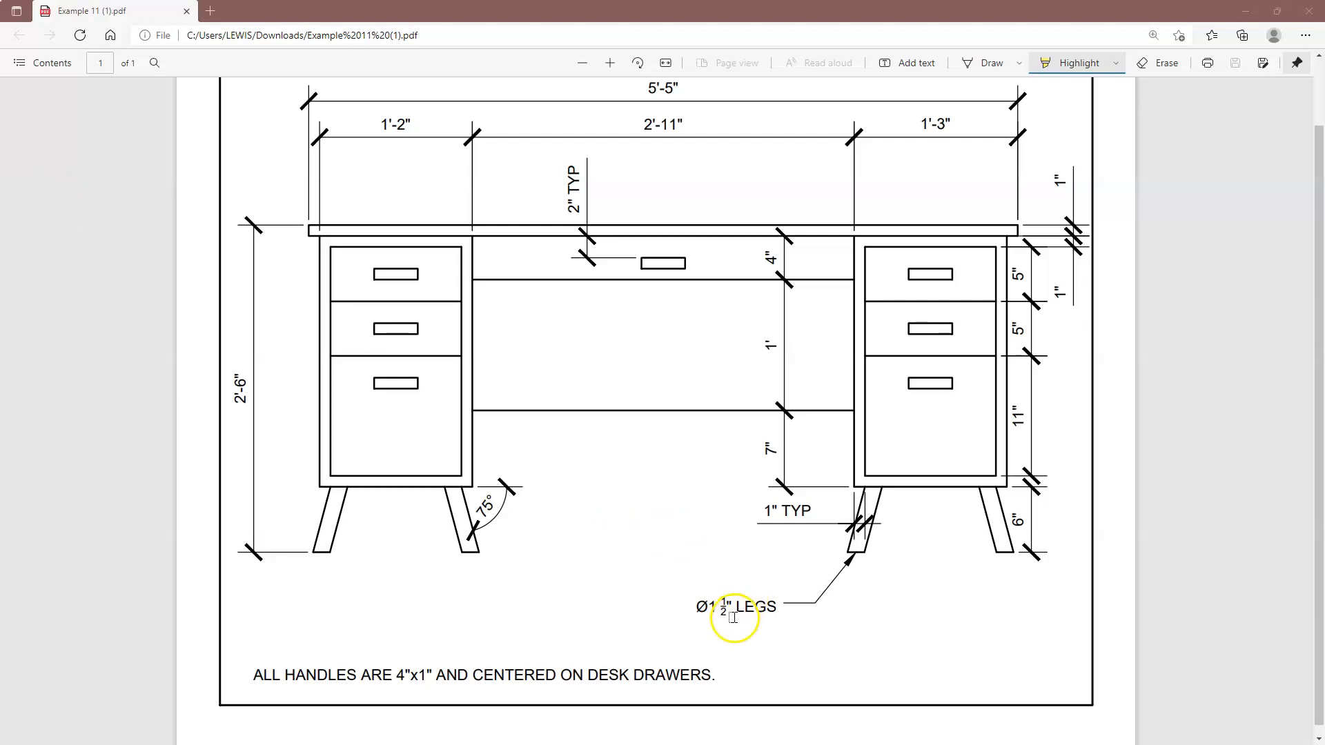
Highlight the 1 1/2" leg diameter note, the handle size note and the 2" TYP label in the desk drawing PDF
{"action": "left_click_drag", "start_coordinate": [685, 606], "coordinate": [776, 607]}
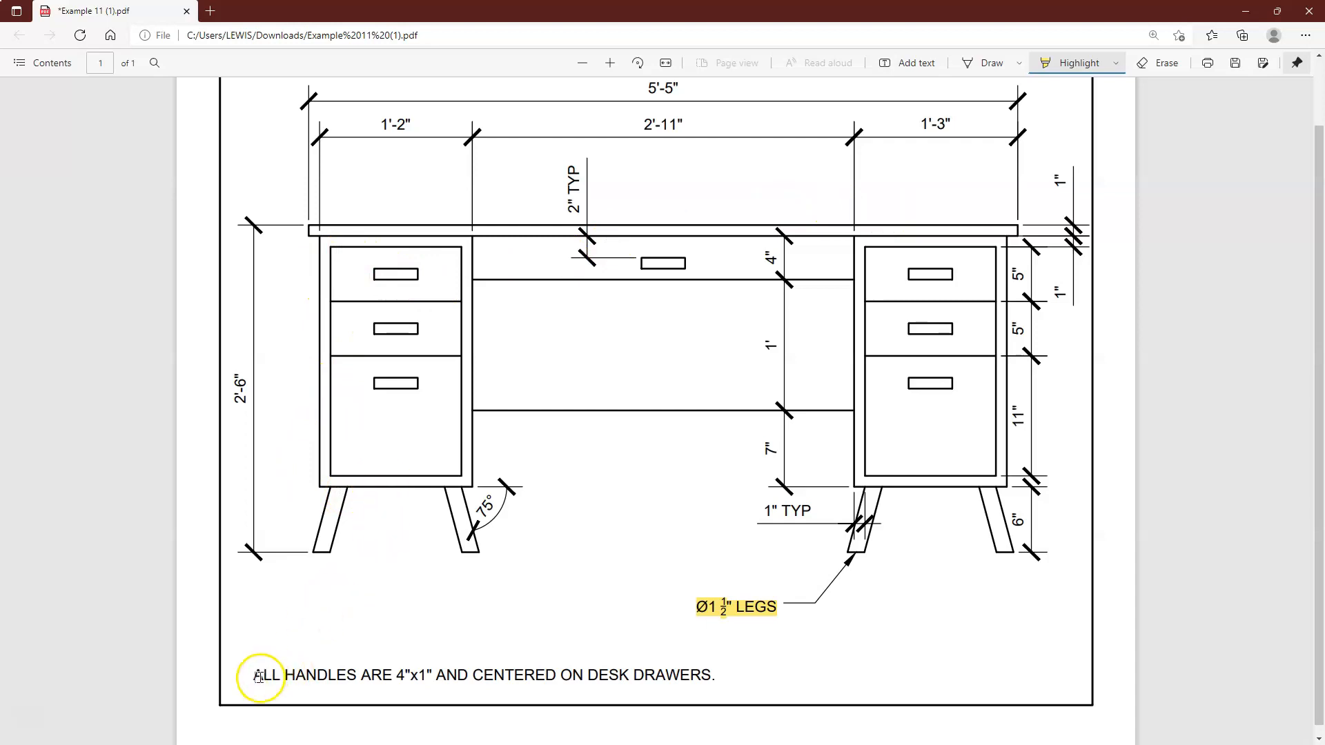
{"action": "left_click_drag", "start_coordinate": [254, 678], "coordinate": [713, 677]}
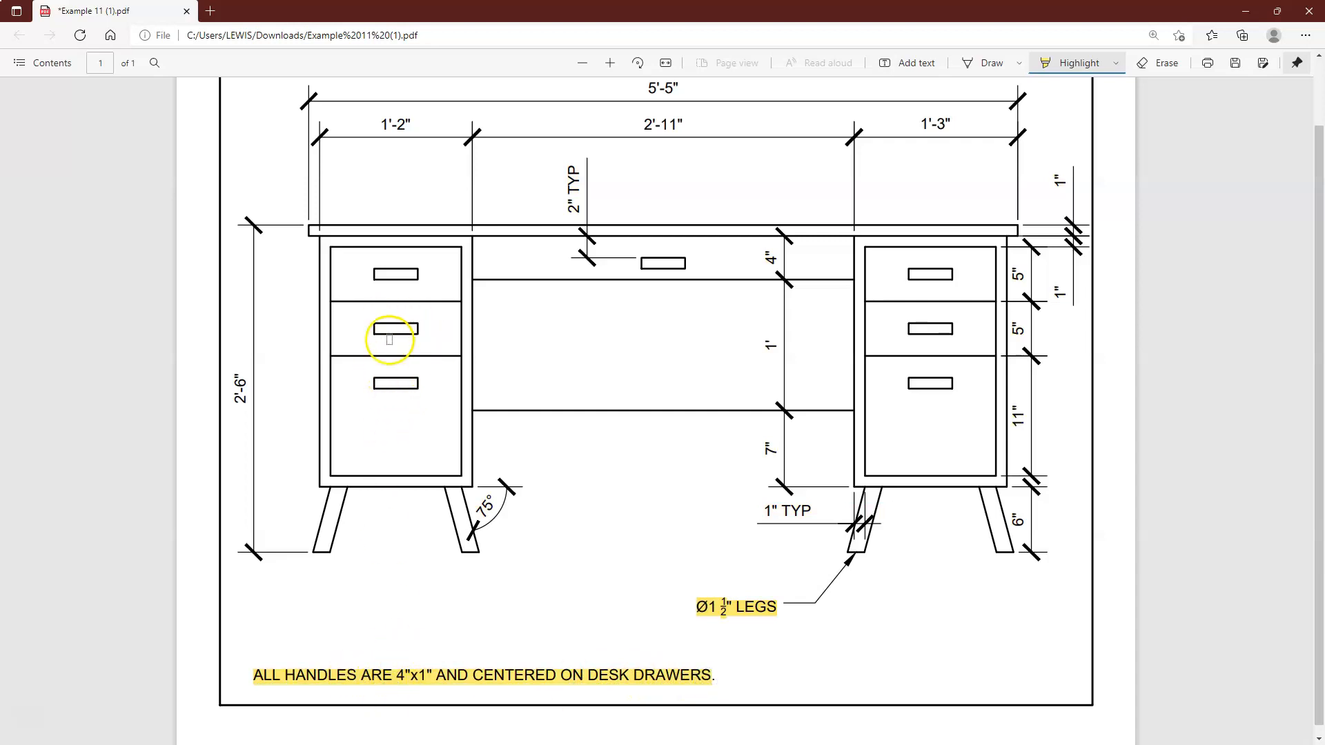
{"action": "left_click_drag", "start_coordinate": [575, 170], "coordinate": [578, 218]}
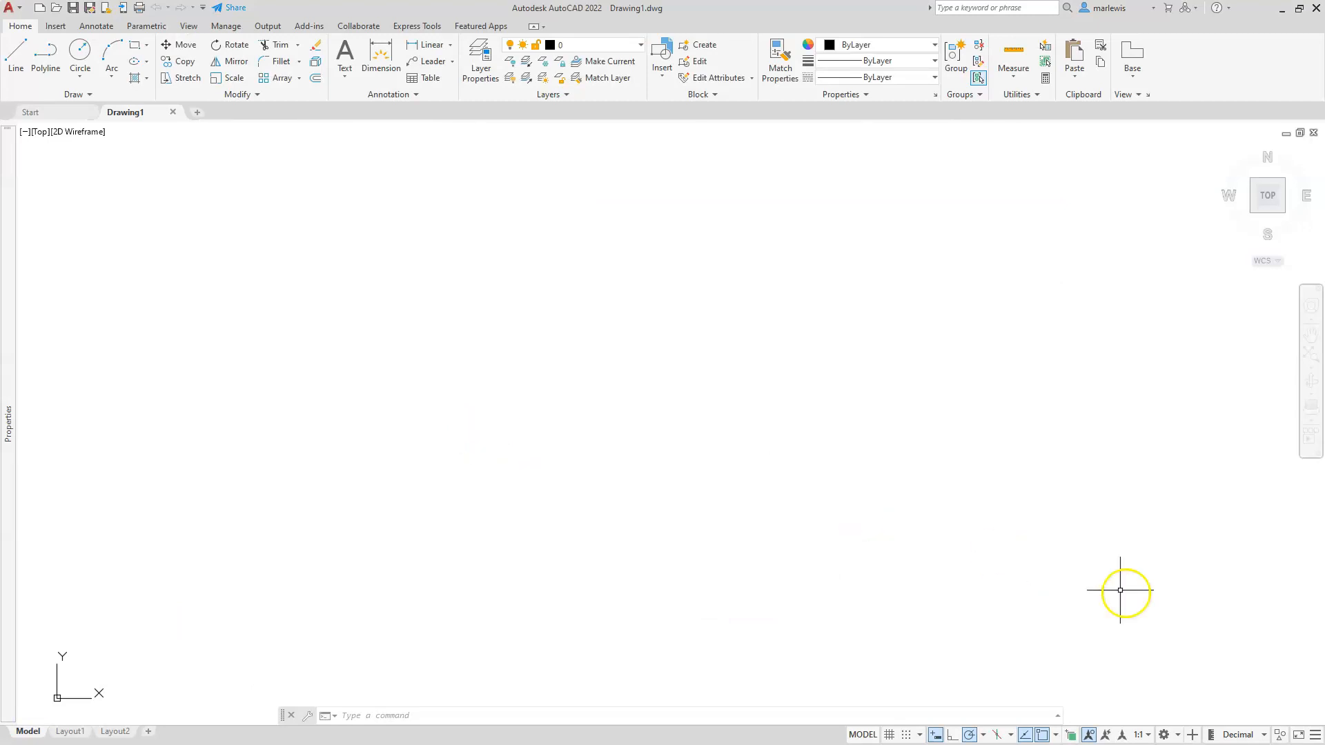
Switch to AutoCAD, set the drawing units to Architectural, and check the Units entry among the status bar customization options
{"action": "left_click", "coordinate": [1264, 736]}
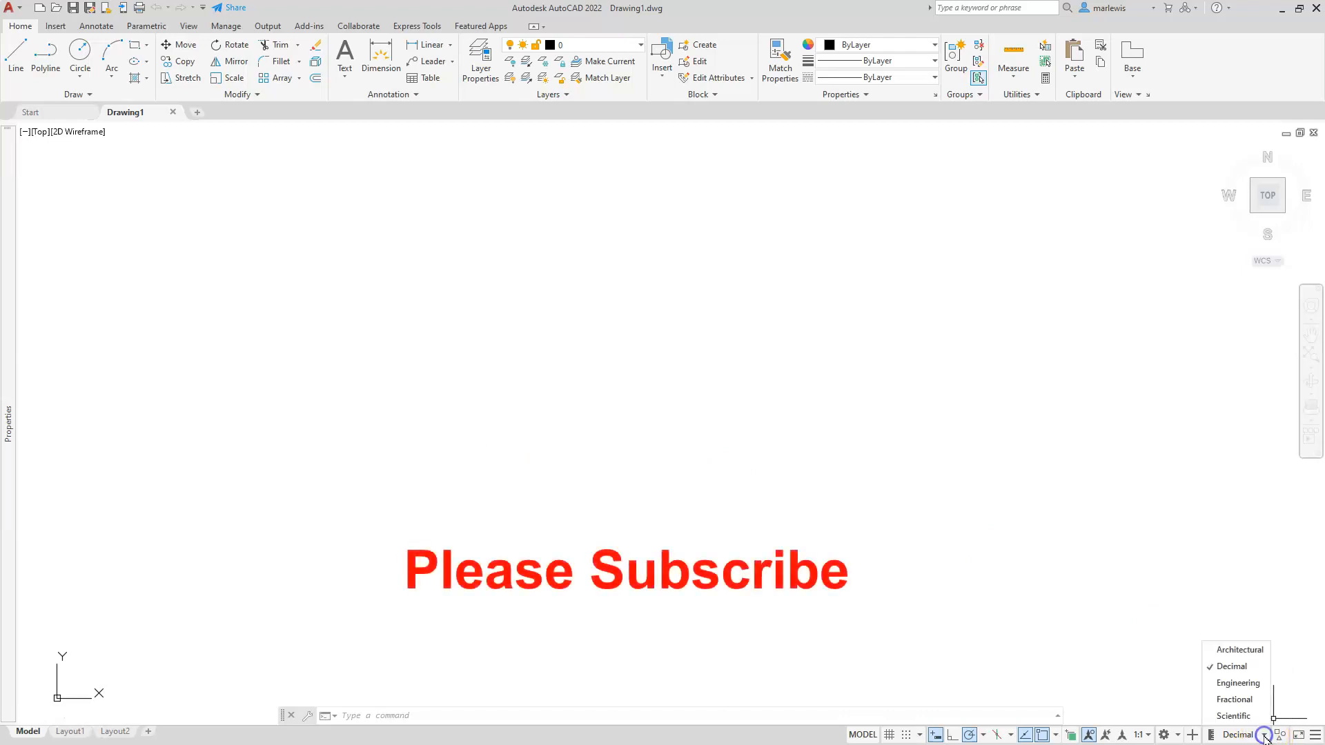
{"action": "left_click", "coordinate": [1252, 652]}
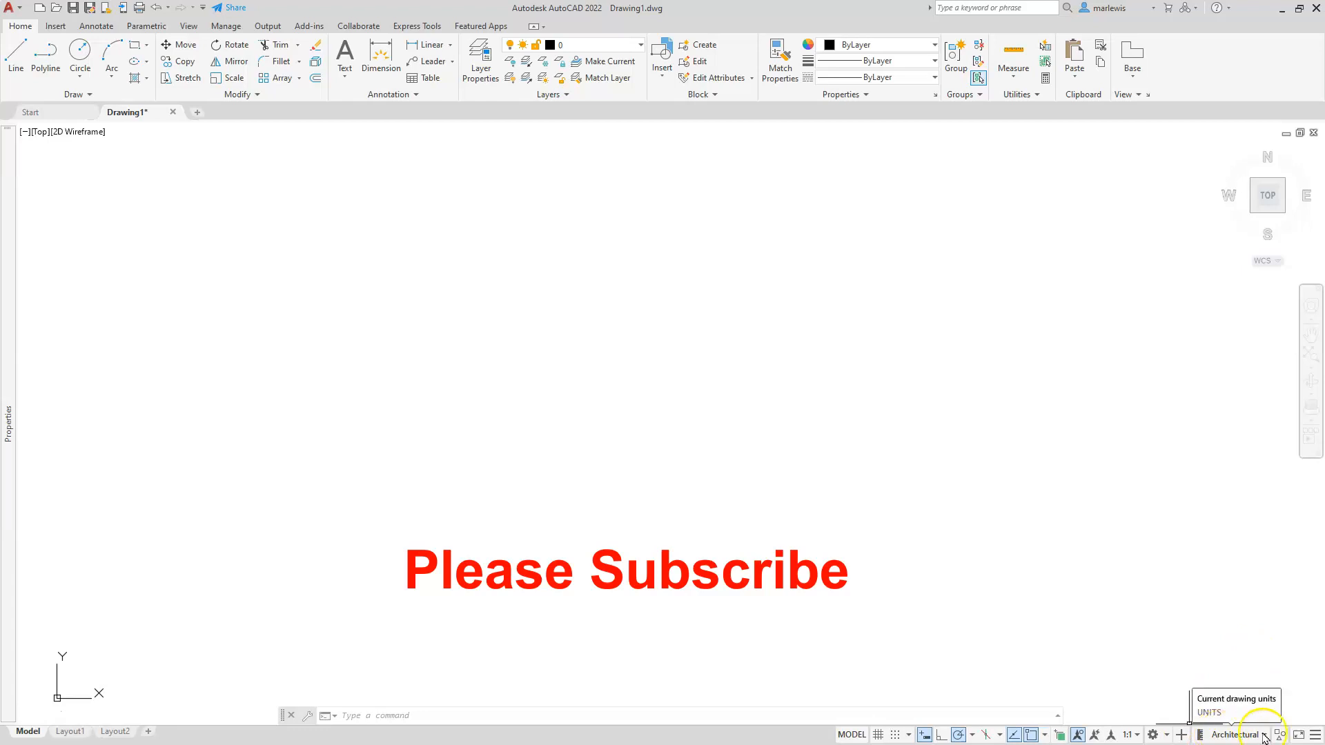
{"action": "left_click", "coordinate": [1314, 735]}
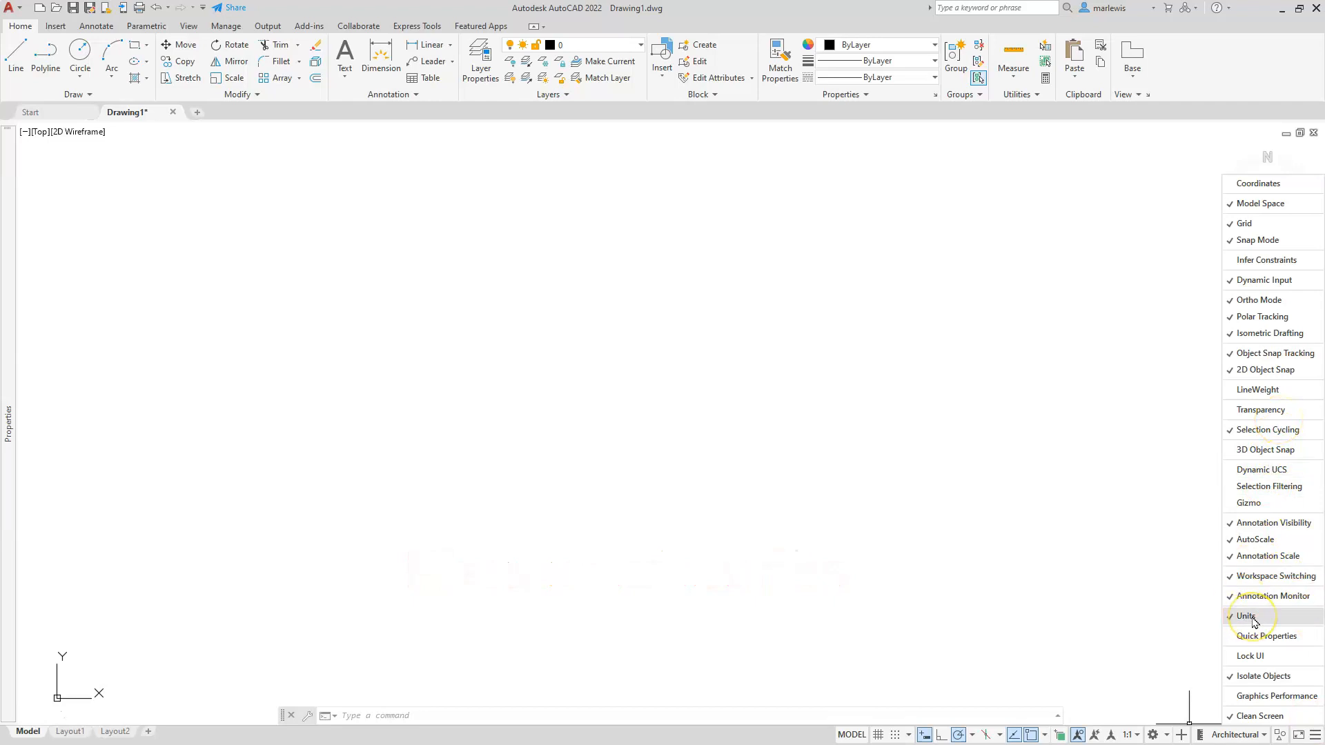
{"action": "left_click", "coordinate": [712, 488]}
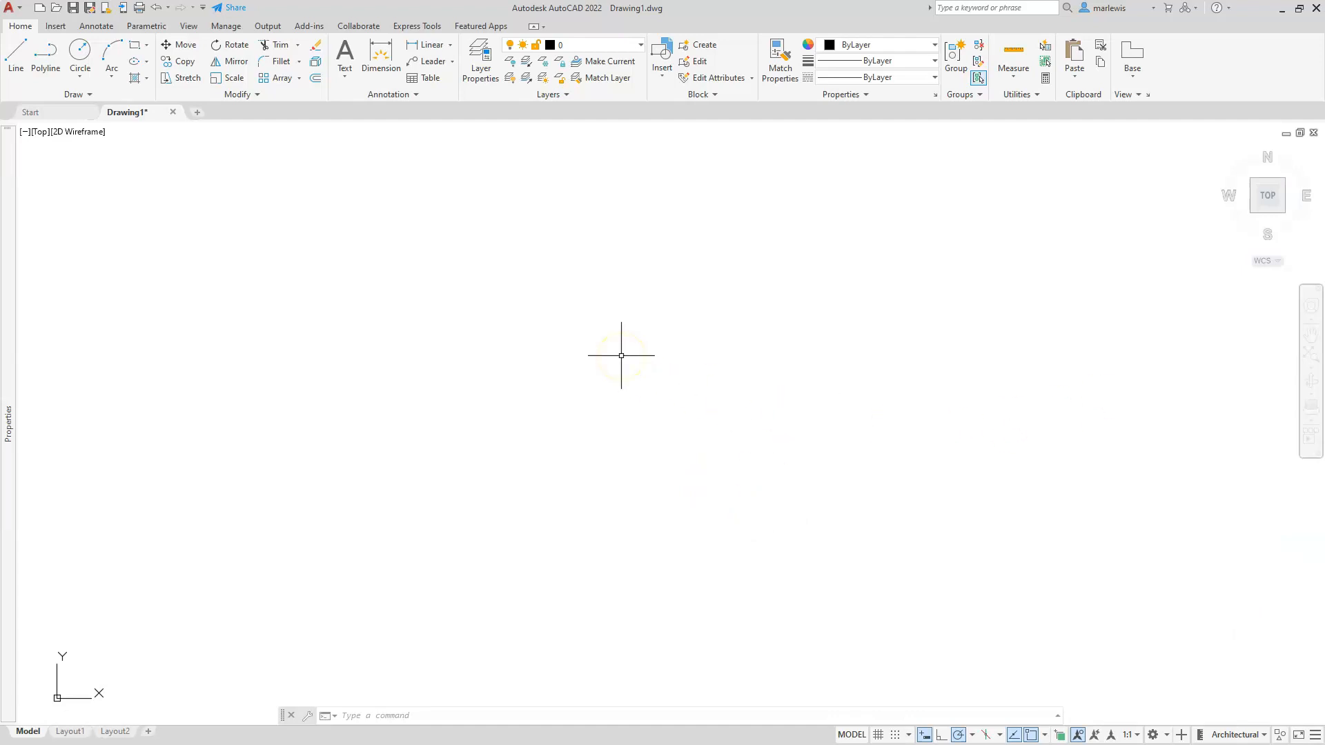
Draw a 5'5" by 1" rectangle for the desk top
{"action": "type", "text": "rec"}
{"action": "key", "text": "Return"}
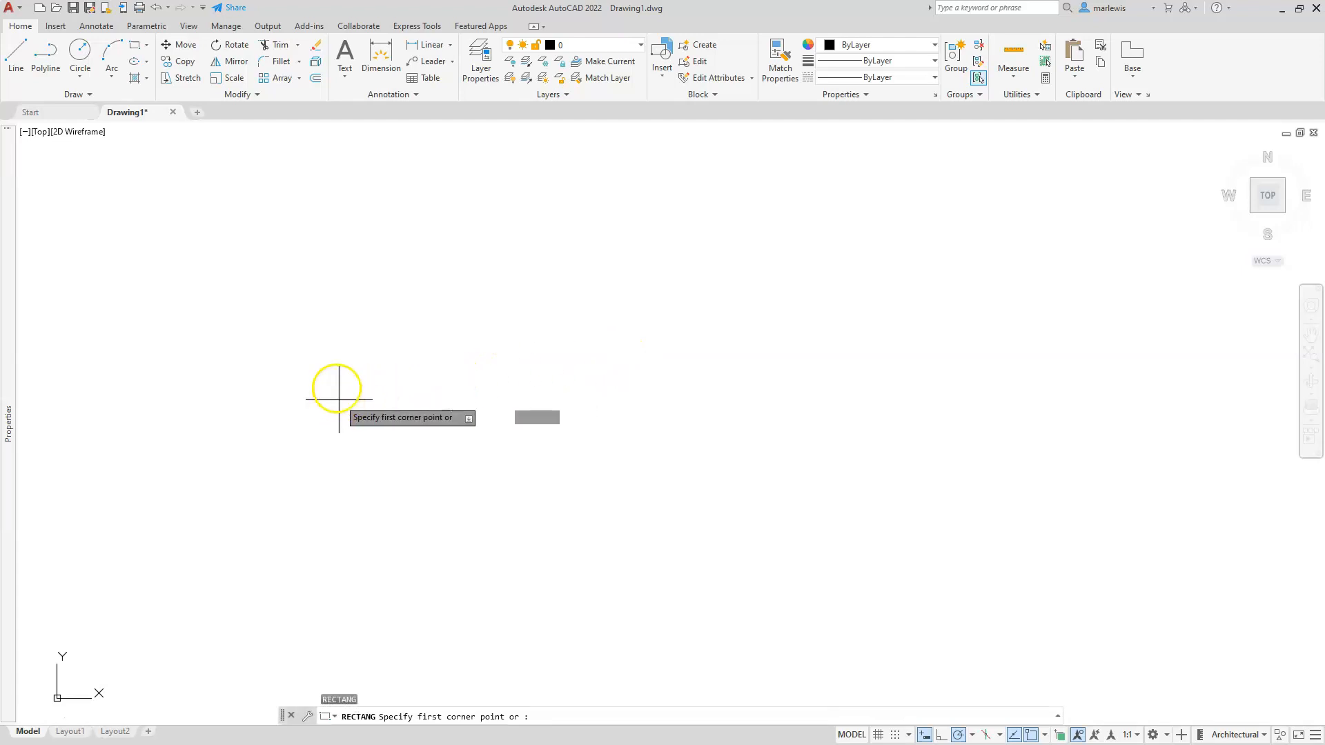
{"action": "left_click", "coordinate": [312, 365]}
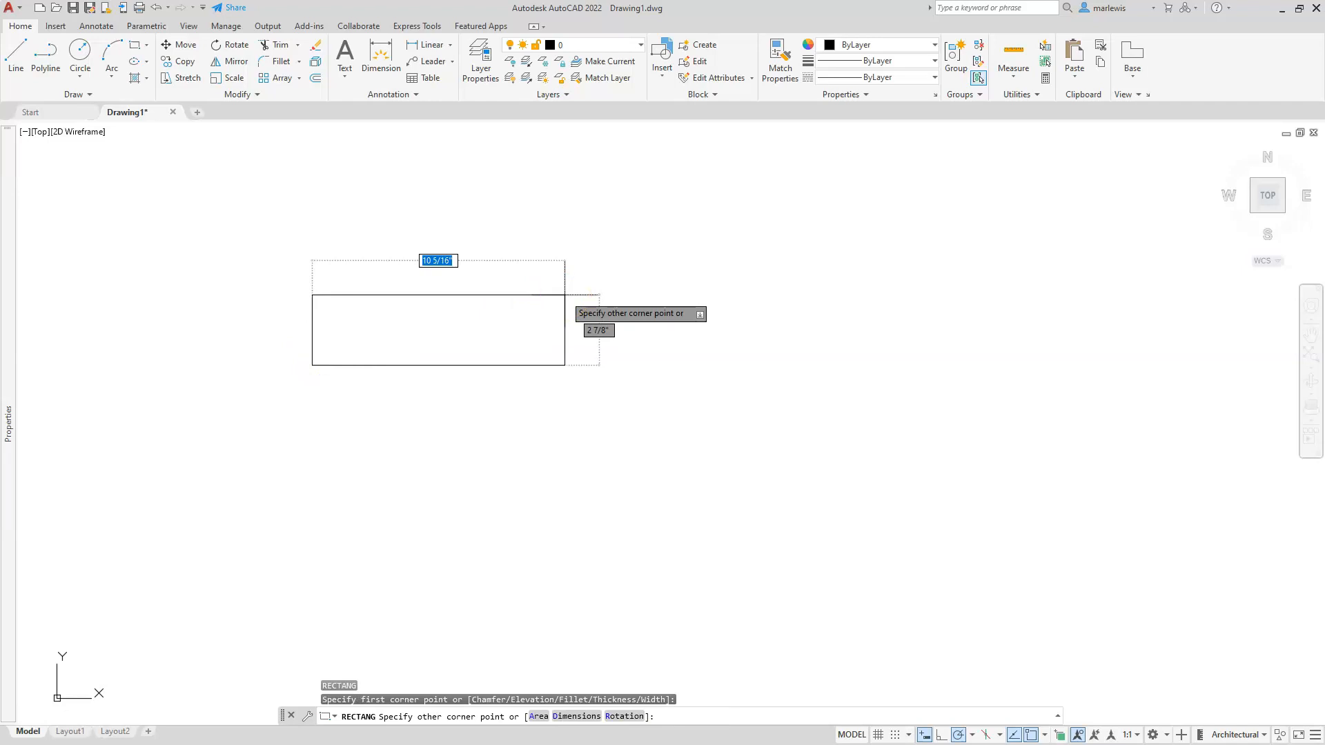
{"action": "type", "text": "5'5"}
{"action": "key", "text": "Tab"}
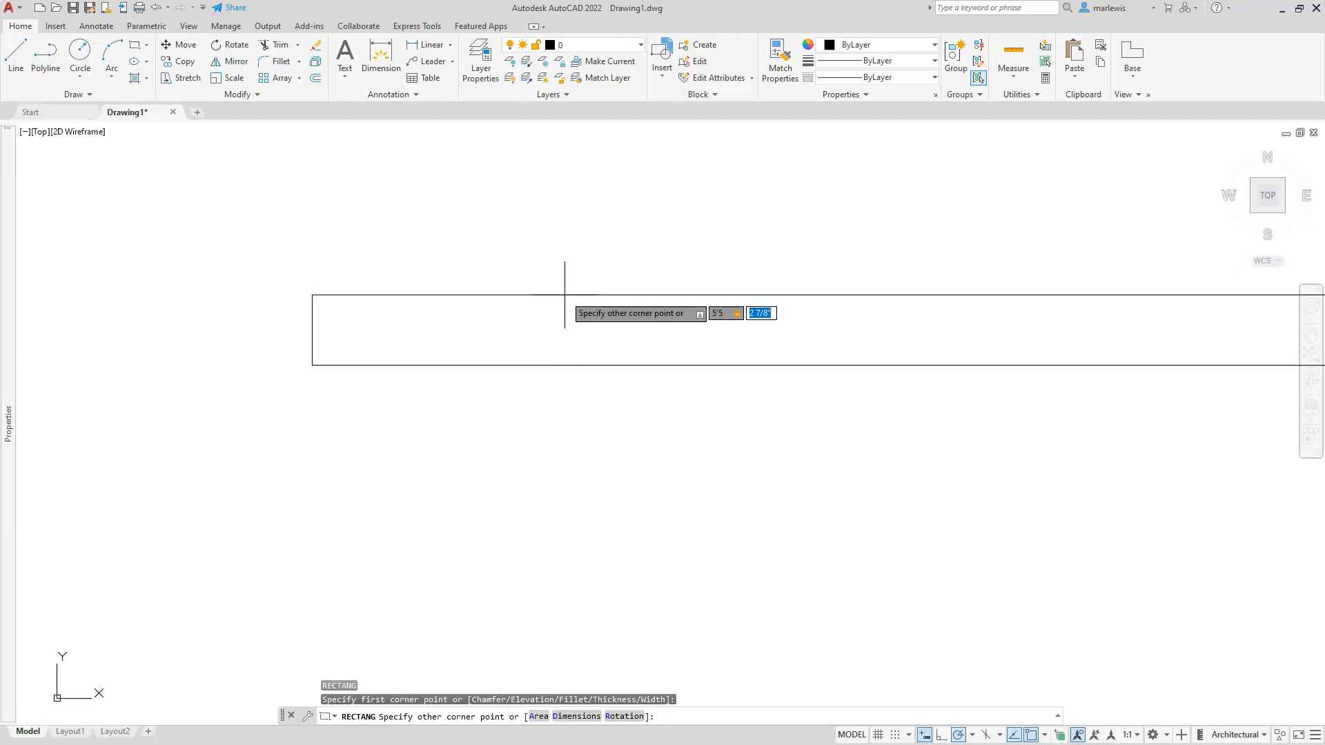
{"action": "type", "text": "1"}
{"action": "key", "text": "Return"}
{"action": "scroll", "coordinate": [562, 303], "scroll_direction": "down", "scroll_amount": 5}
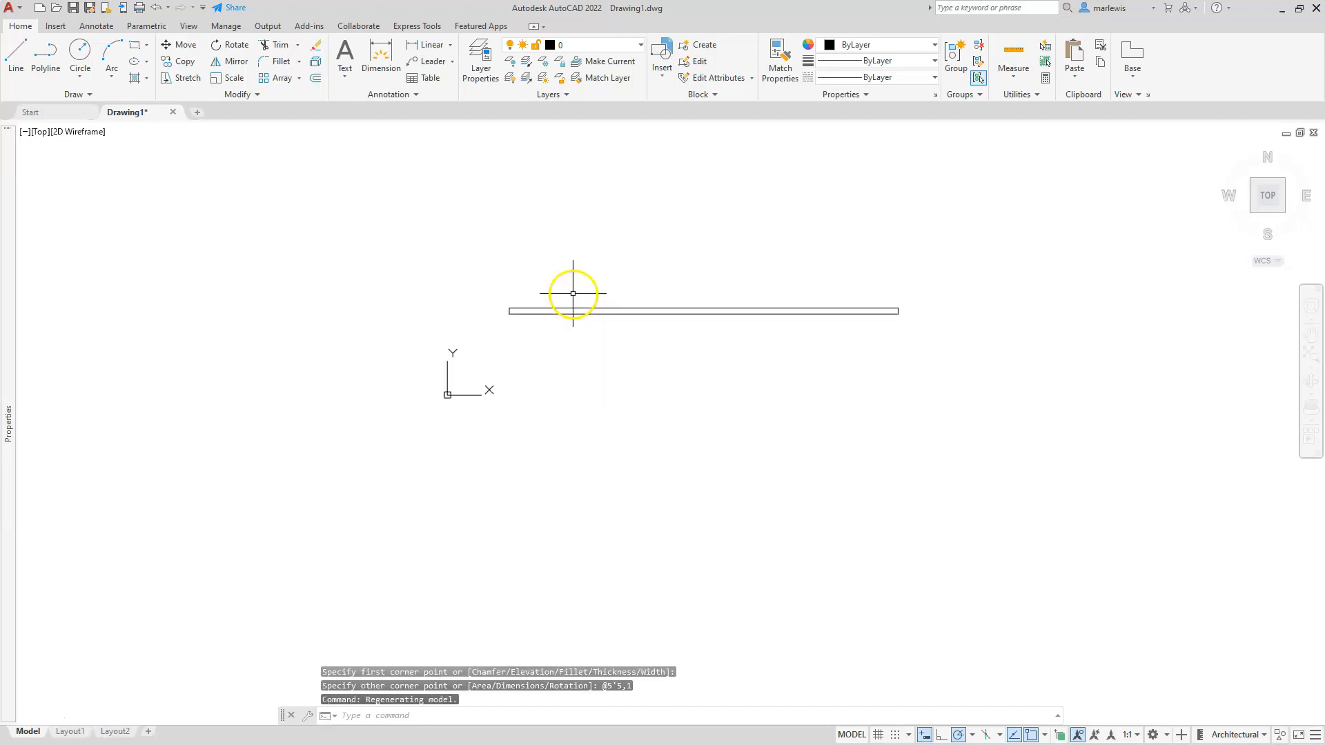
{"action": "scroll", "coordinate": [500, 341], "scroll_direction": "up", "scroll_amount": 2}
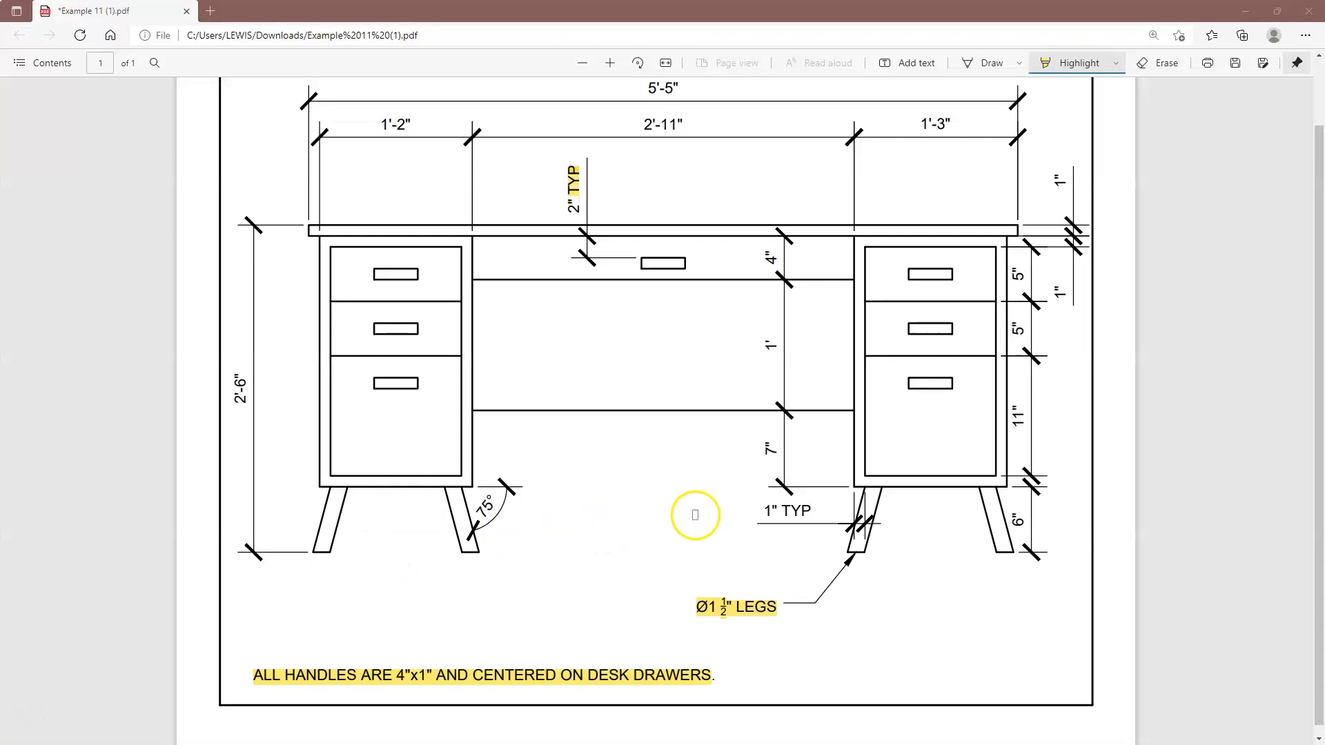
Switch to the desk drawing PDF and highlight the dimensions needed for the left cabinet, including 7", 1', 4" and 1'-2"
{"action": "left_click_drag", "start_coordinate": [763, 449], "coordinate": [790, 449]}
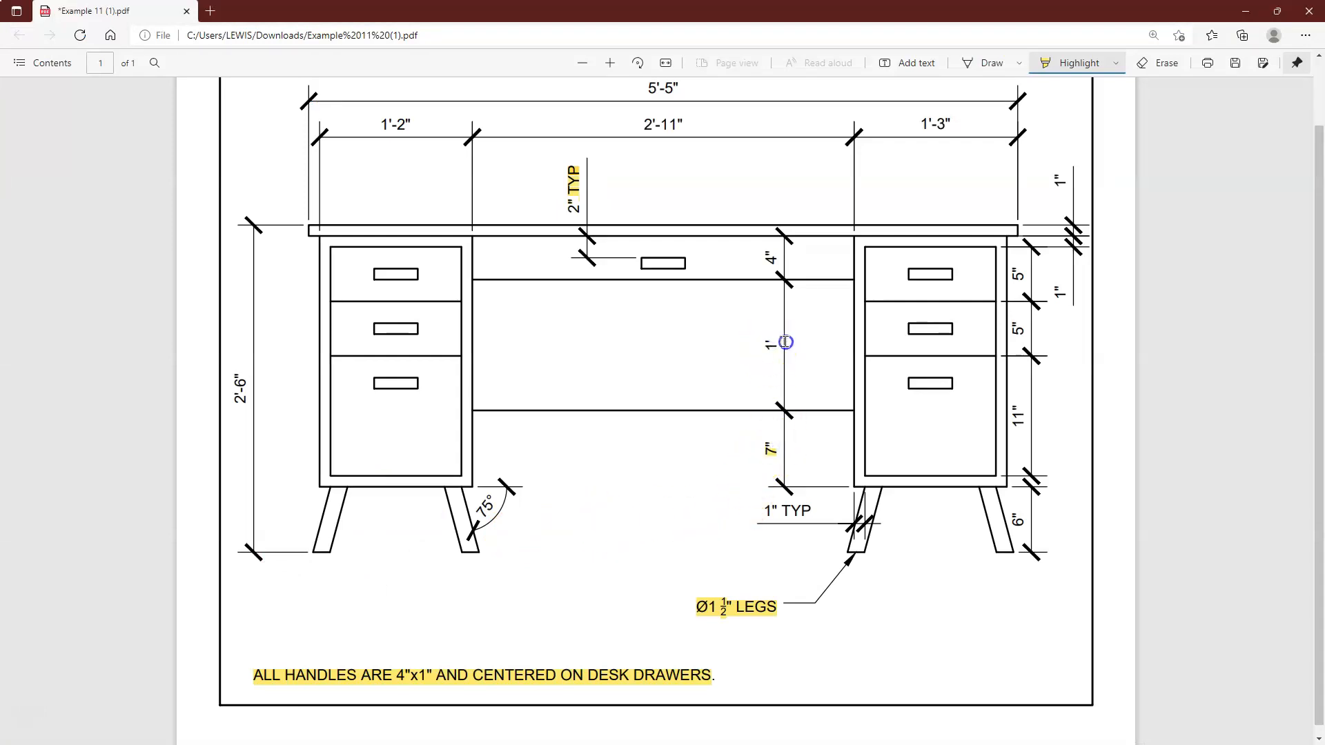
{"action": "left_click_drag", "start_coordinate": [785, 342], "coordinate": [775, 340]}
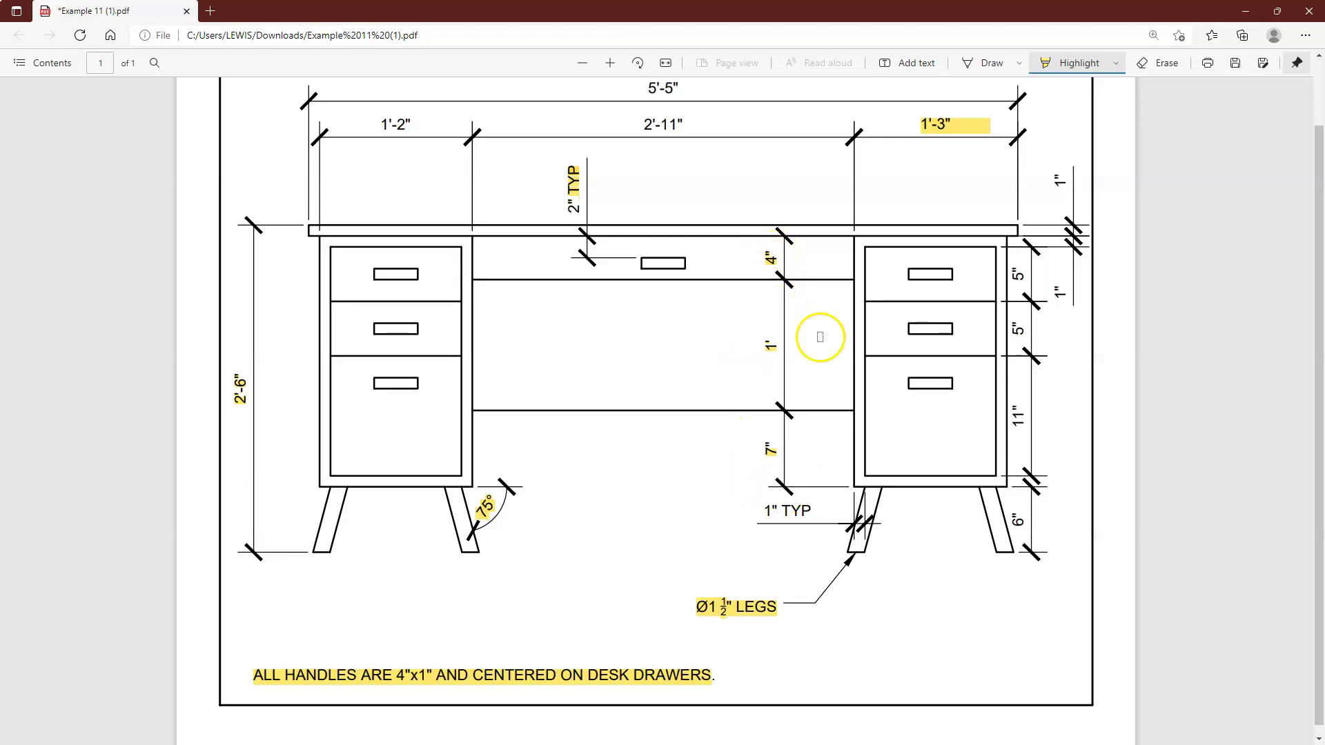
{"action": "left_click_drag", "start_coordinate": [378, 125], "coordinate": [425, 129]}
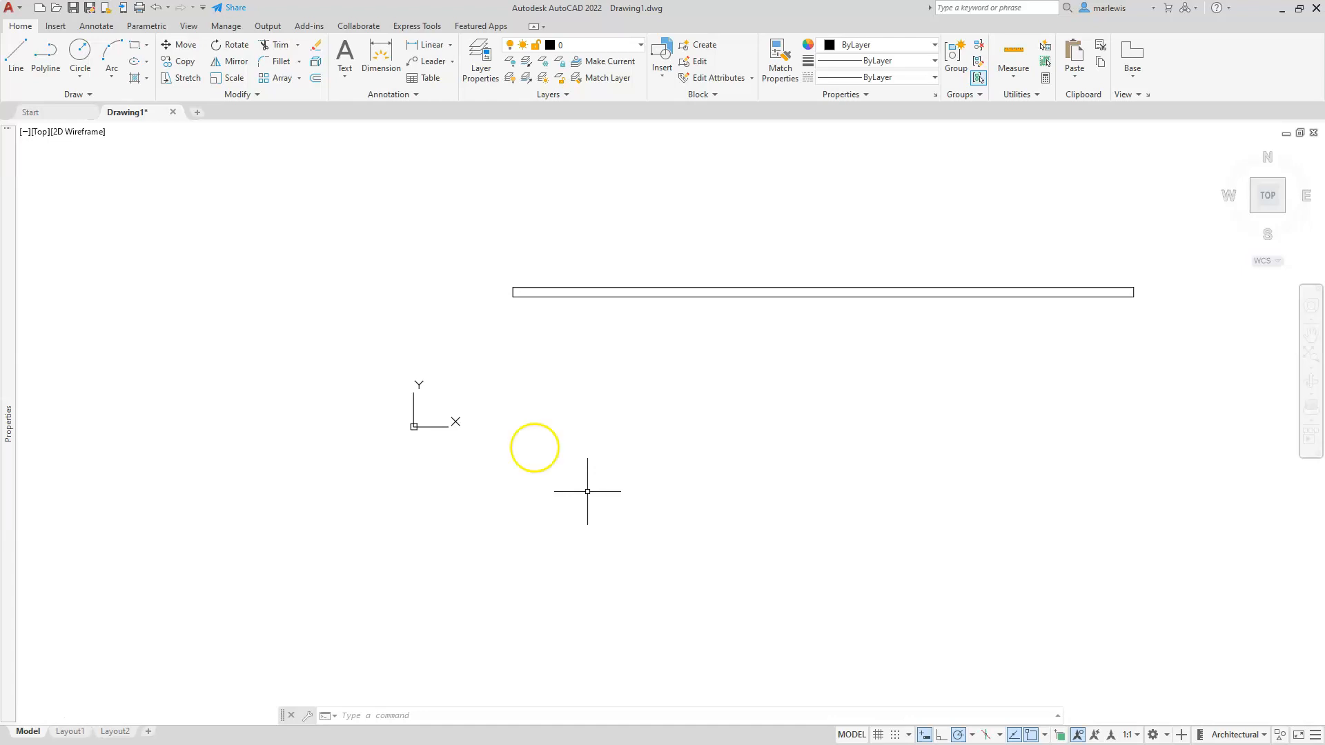
In AutoCAD, draw a 1'2" by 1'11" rectangle below the desk top for the left cabinet
{"action": "type", "text": "RE"}
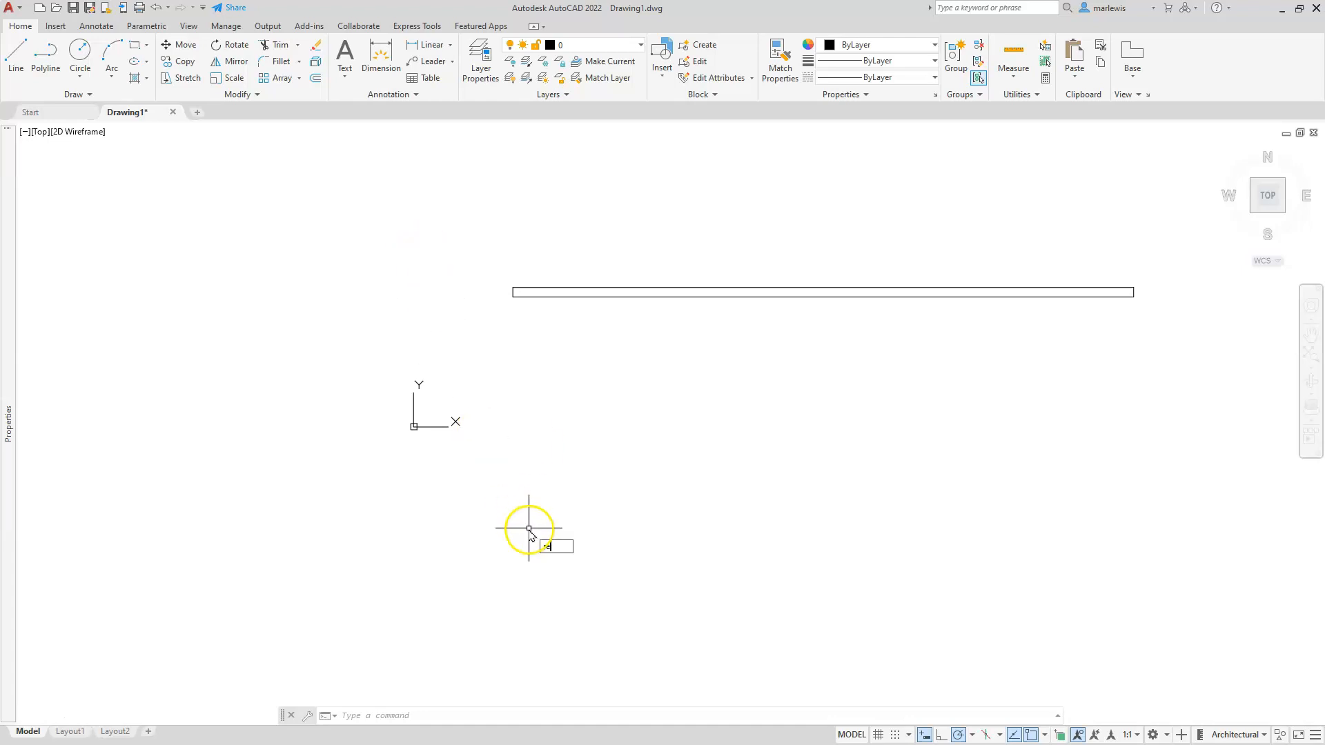
{"action": "type", "text": "C"}
{"action": "key", "text": "Return"}
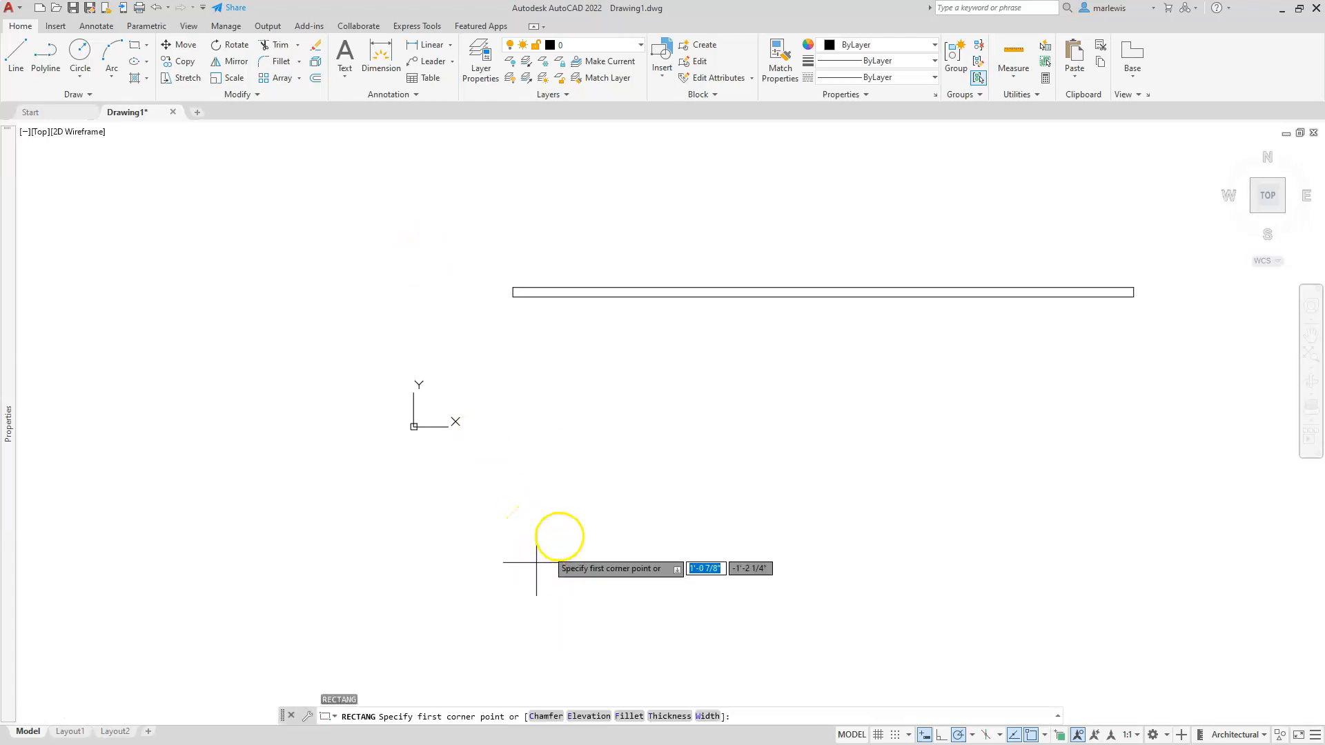
{"action": "left_click", "coordinate": [559, 535]}
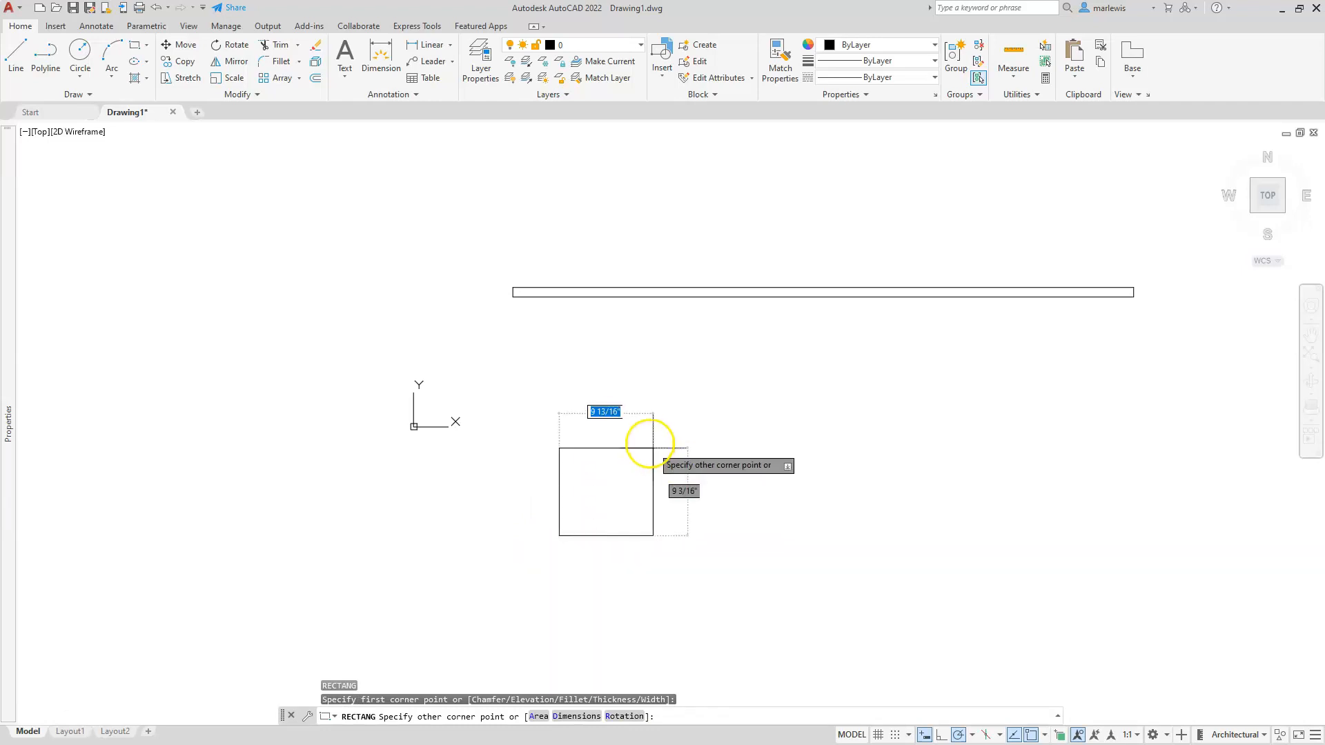
{"action": "type", "text": "1'2"}
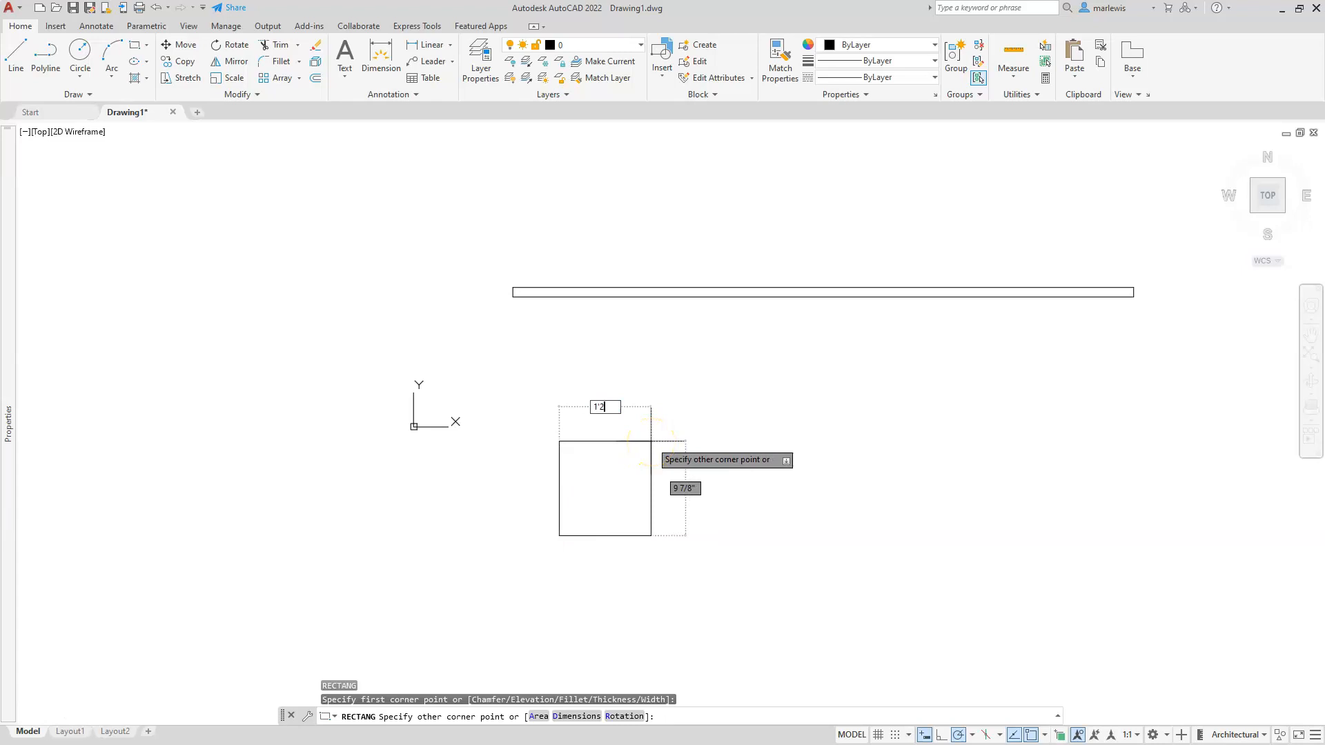
{"action": "key", "text": "Tab"}
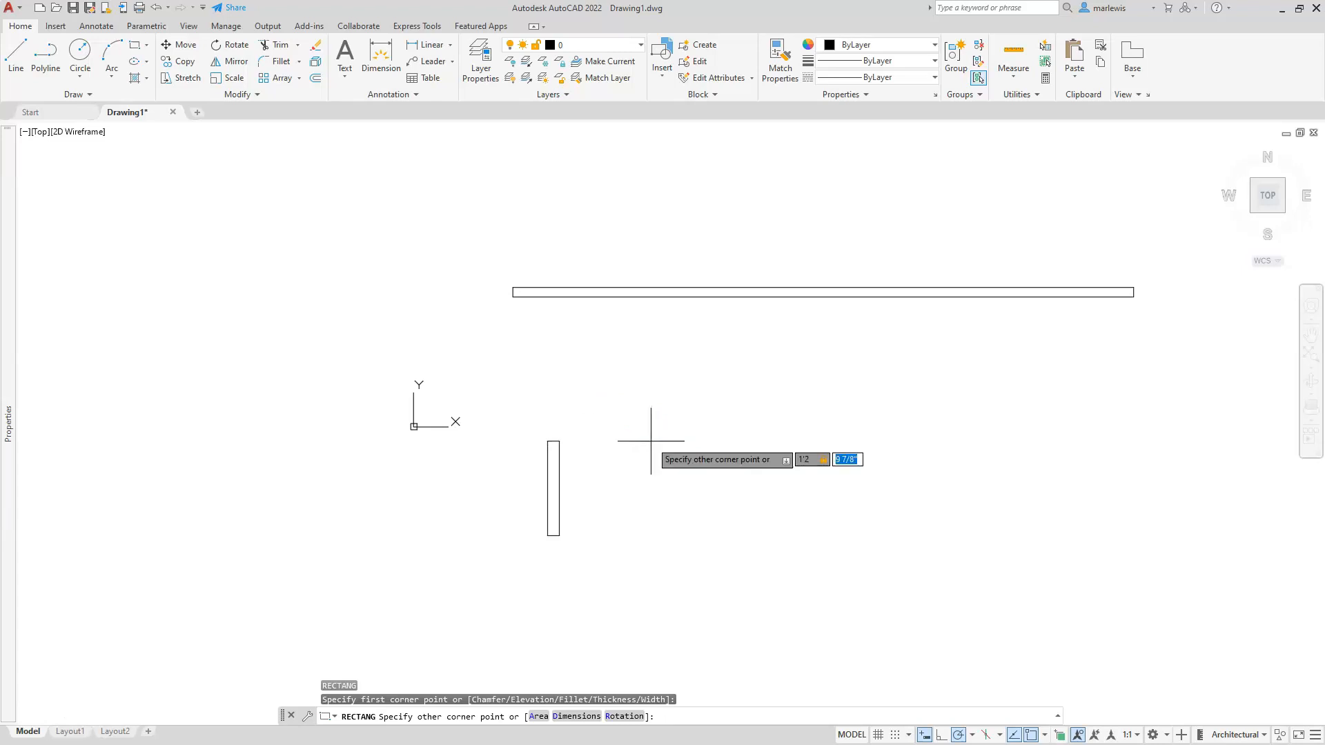
{"action": "type", "text": "1'11"}
{"action": "key", "text": "Return"}
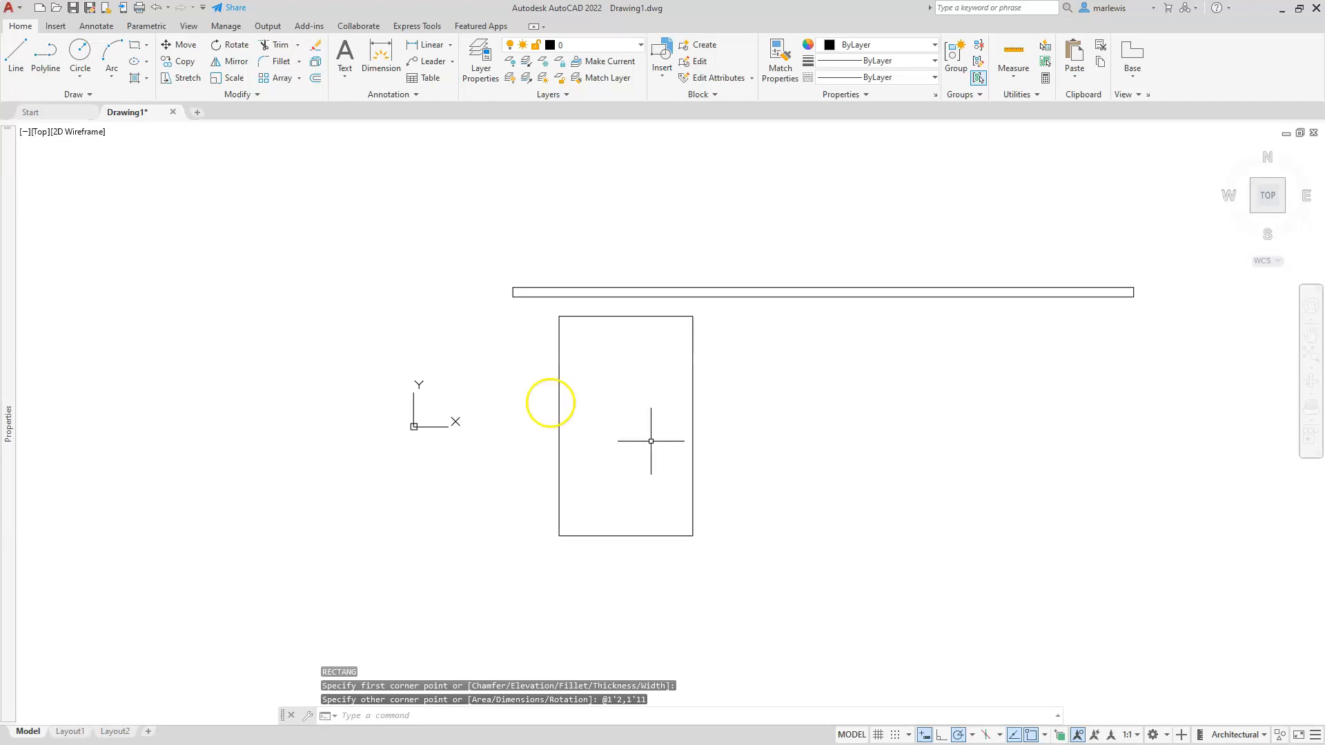
Move the cabinet rectangle so its upper-left corner meets the desk top's lower-left corner
{"action": "mouse_move", "coordinate": [569, 424]}
{"action": "middle_mouse_down"}
{"action": "mouse_move", "coordinate": [582, 414]}
{"action": "mouse_move", "coordinate": [615, 452]}
{"action": "middle_mouse_up"}
{"action": "scroll", "coordinate": [598, 374], "scroll_direction": "up", "scroll_amount": 2}
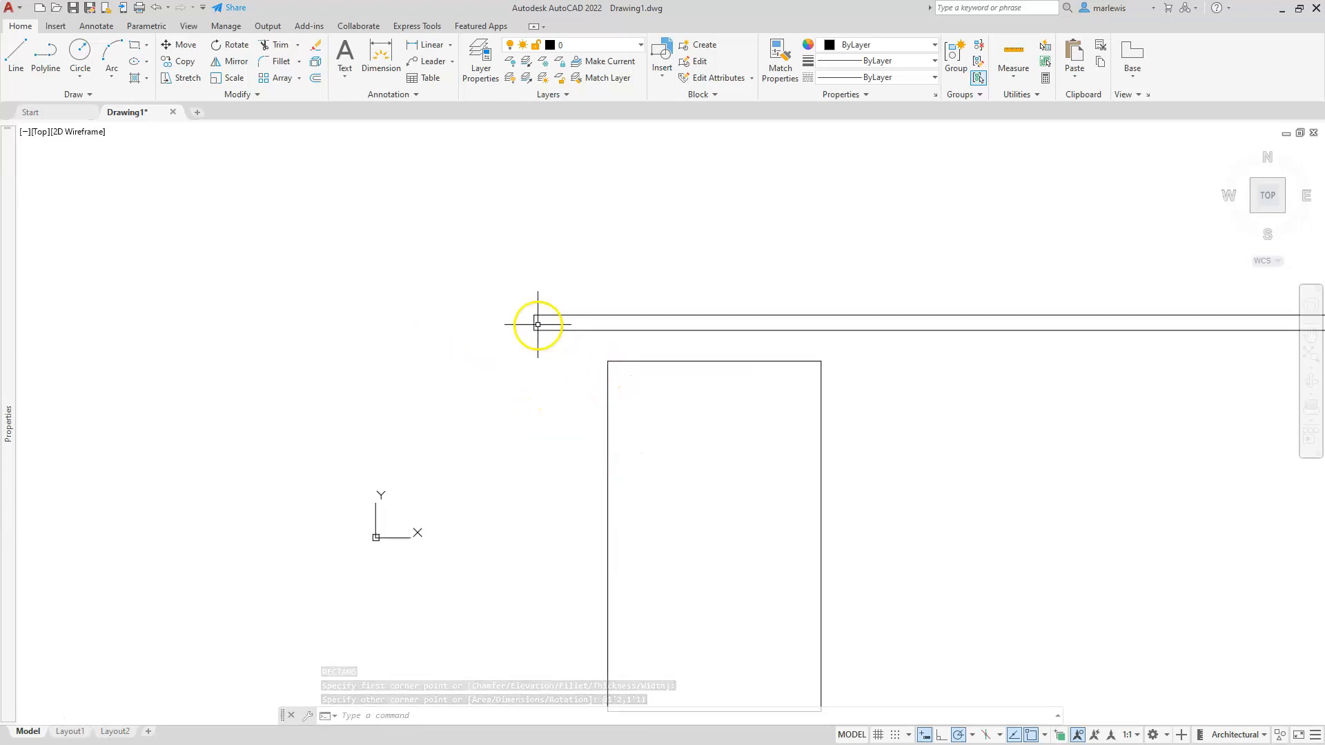
{"action": "left_click", "coordinate": [607, 429]}
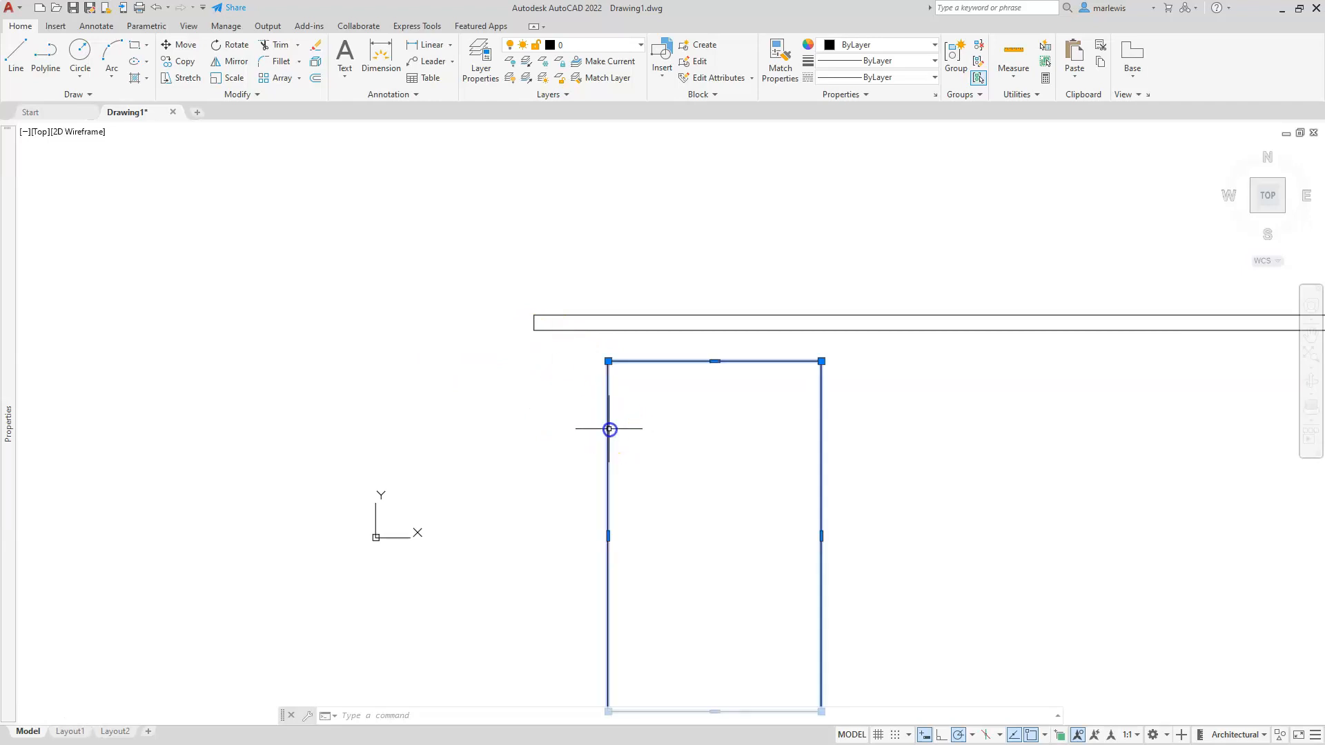
{"action": "left_click", "coordinate": [607, 361]}
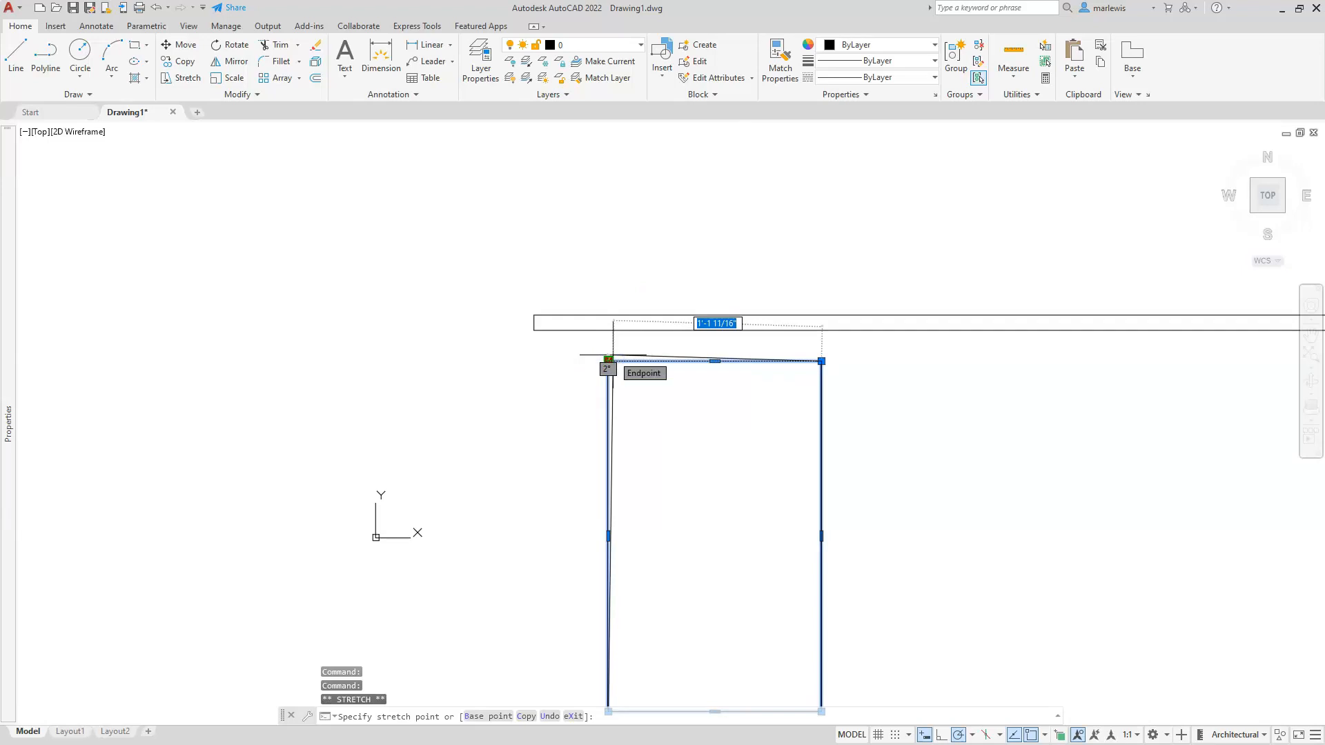
{"action": "key", "text": "space"}
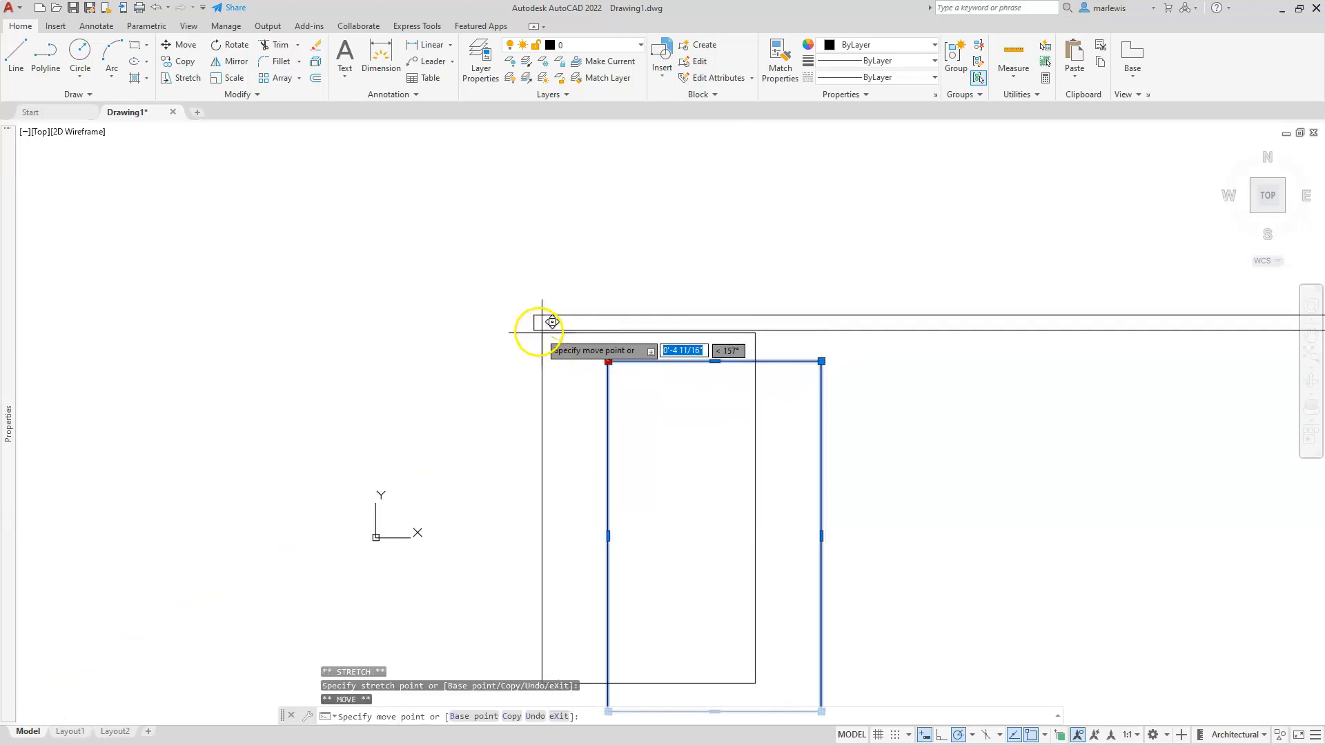
{"action": "left_click", "coordinate": [536, 328]}
{"action": "mouse_move", "coordinate": [536, 331]}
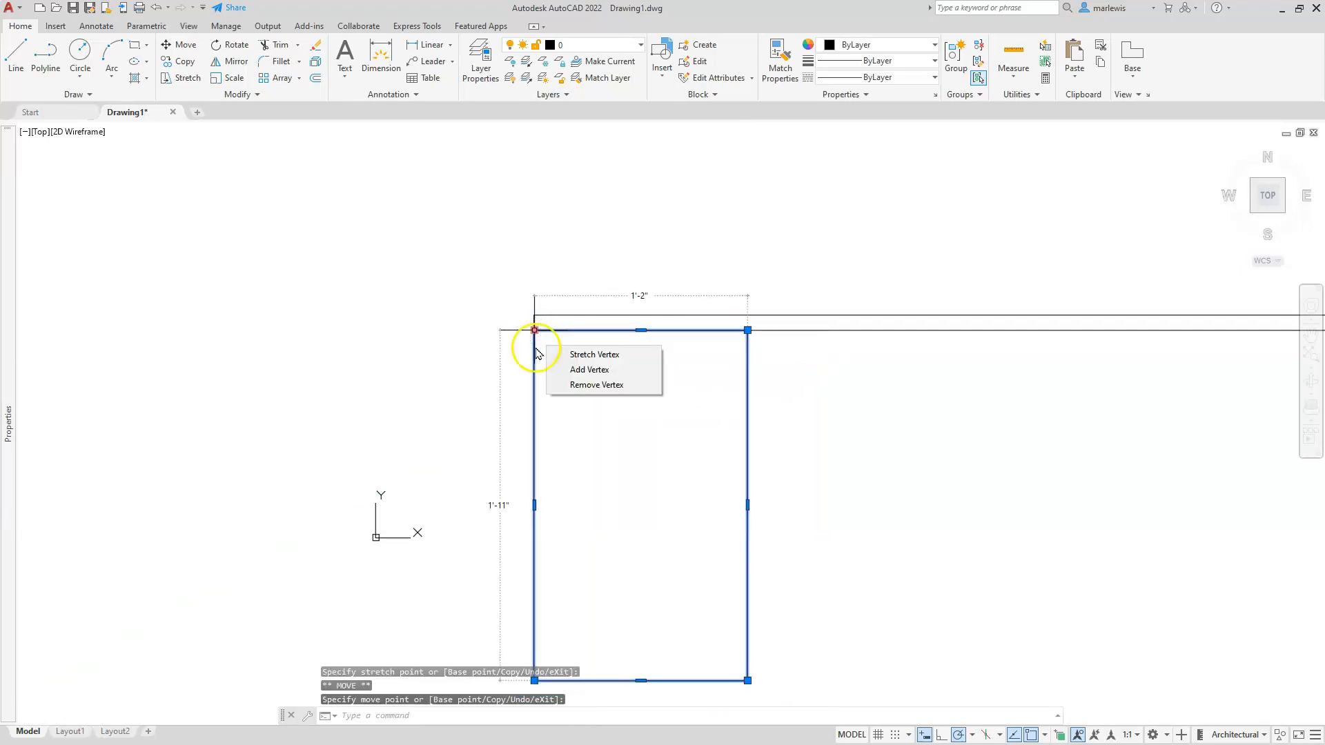
Move the cabinet rectangle 1" to the right along the desk top's underside
{"action": "left_click", "coordinate": [747, 504]}
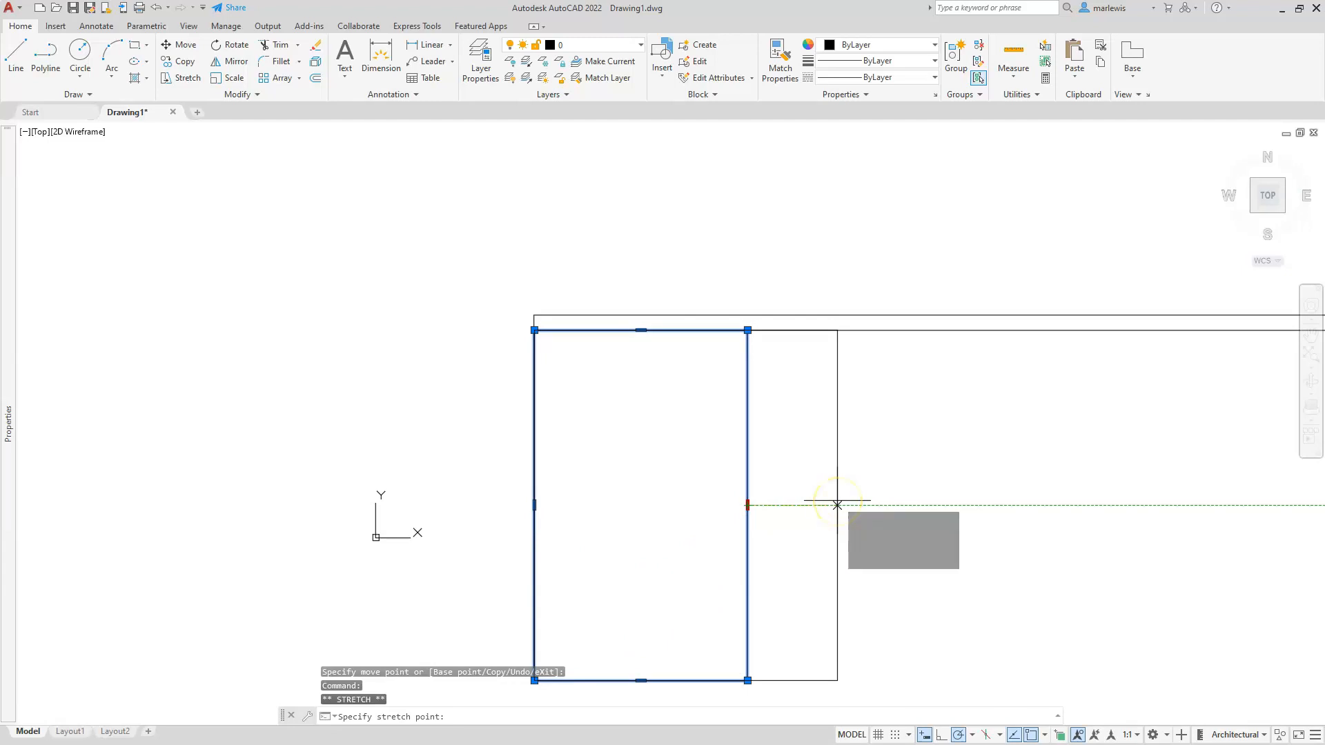
{"action": "key", "text": "space"}
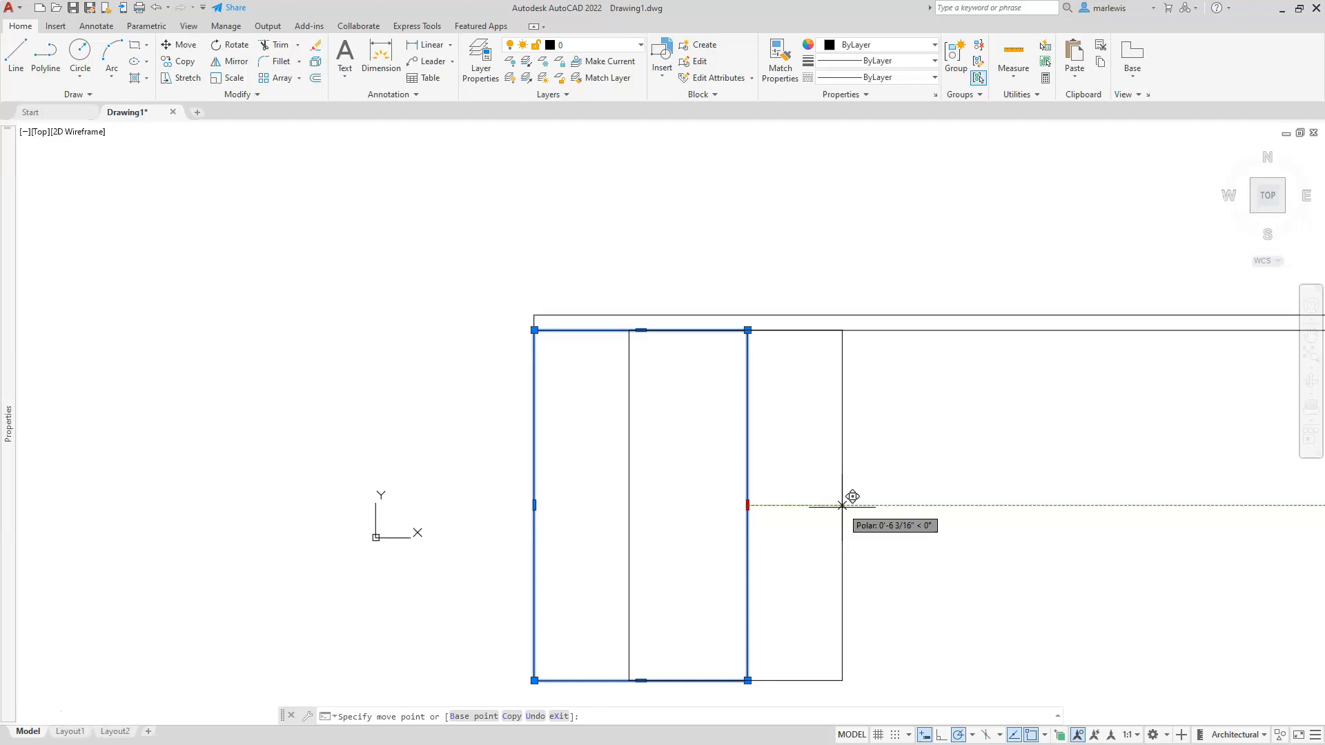
{"action": "type", "text": "1"}
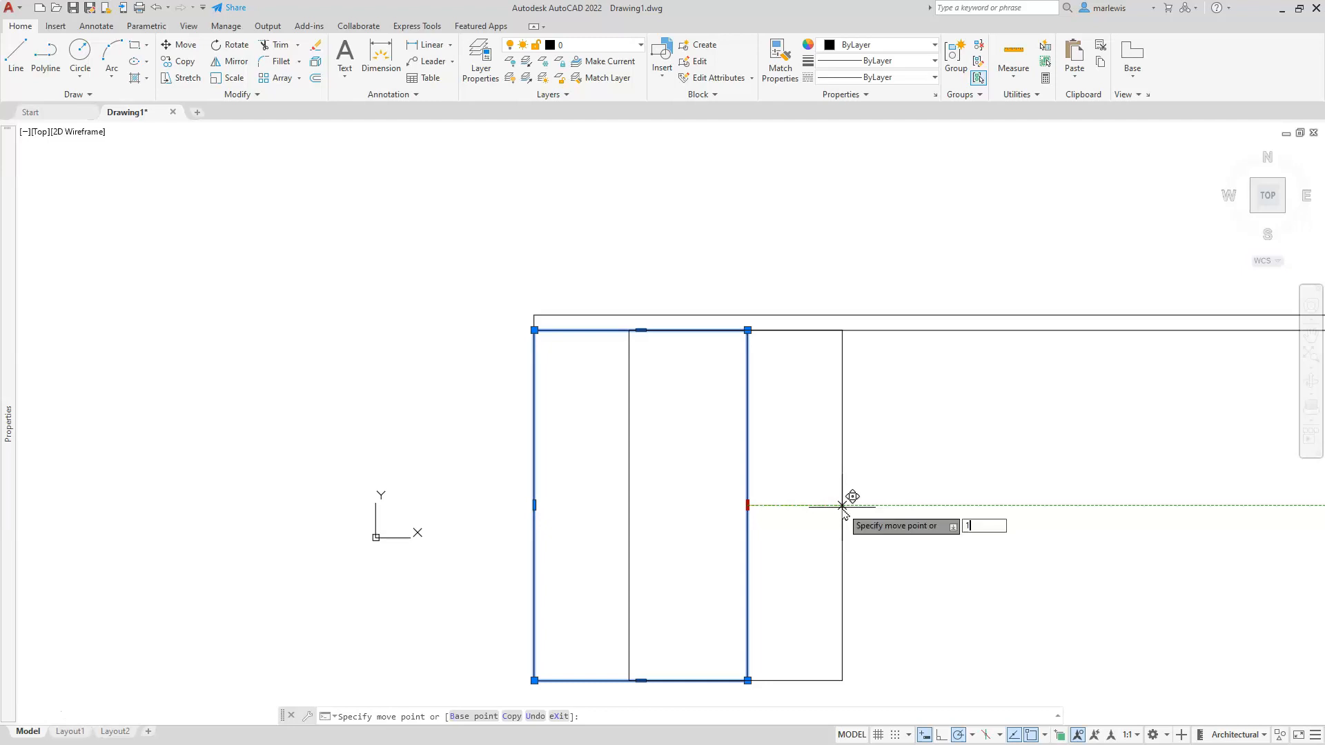
{"action": "key", "text": "Return"}
{"action": "key", "text": "Escape"}
{"action": "key", "text": "Escape"}
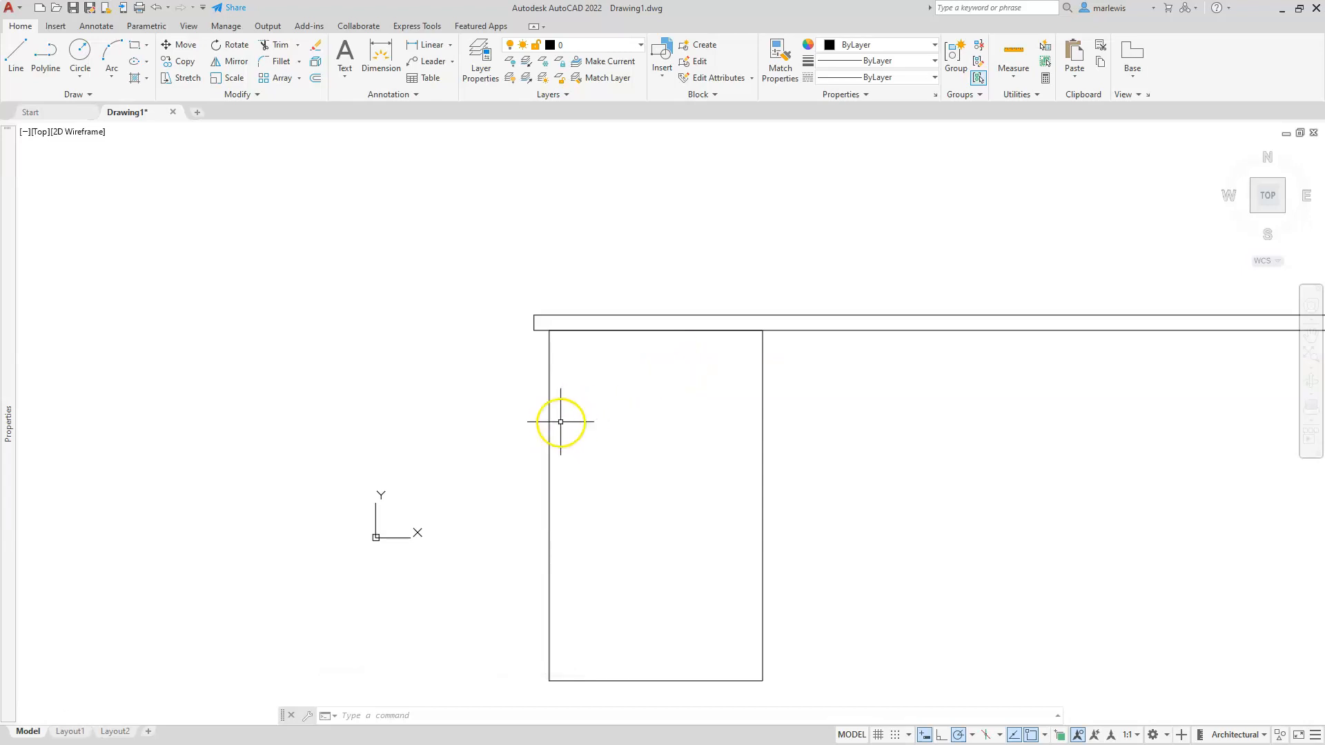
Offset the cabinet rectangle 1" inward to form the drawer frame
{"action": "type", "text": "o"}
{"action": "key", "text": "Return"}
{"action": "type", "text": "1"}
{"action": "key", "text": "Return"}
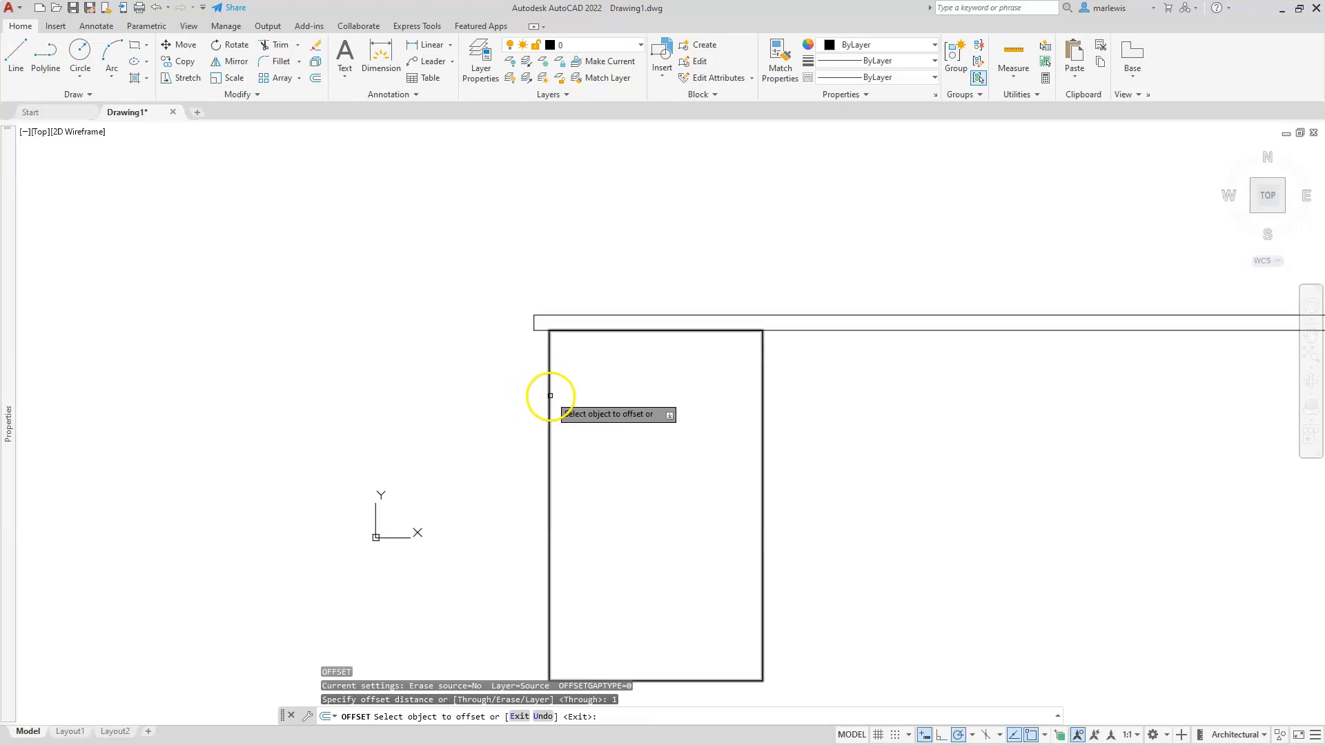
{"action": "left_click", "coordinate": [546, 395]}
{"action": "left_click", "coordinate": [595, 392]}
{"action": "key", "text": "Escape"}
{"action": "key", "text": "Escape"}
{"action": "key", "text": "Escape"}
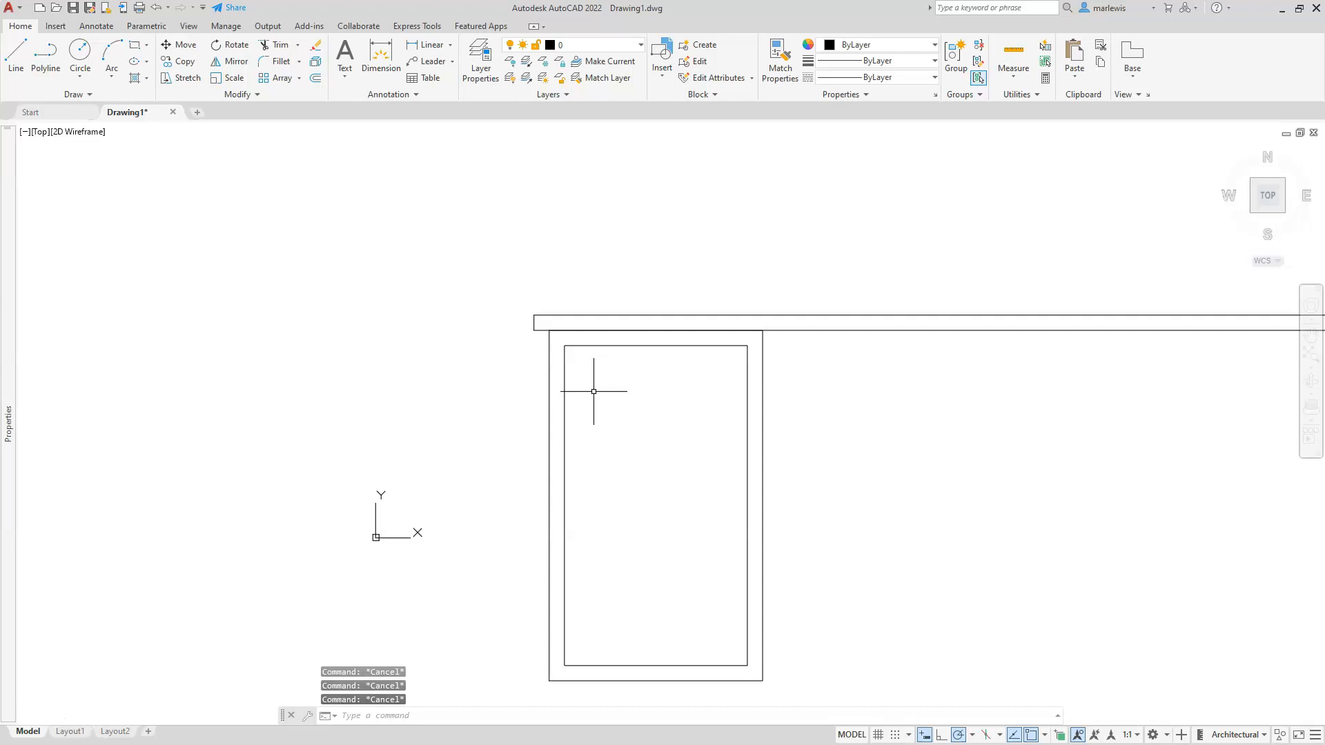
Create two construction lines with the XLINE Offset option, spaced 5" apart downward from the inner drawer frame's top edge
{"action": "left_click", "coordinate": [563, 384]}
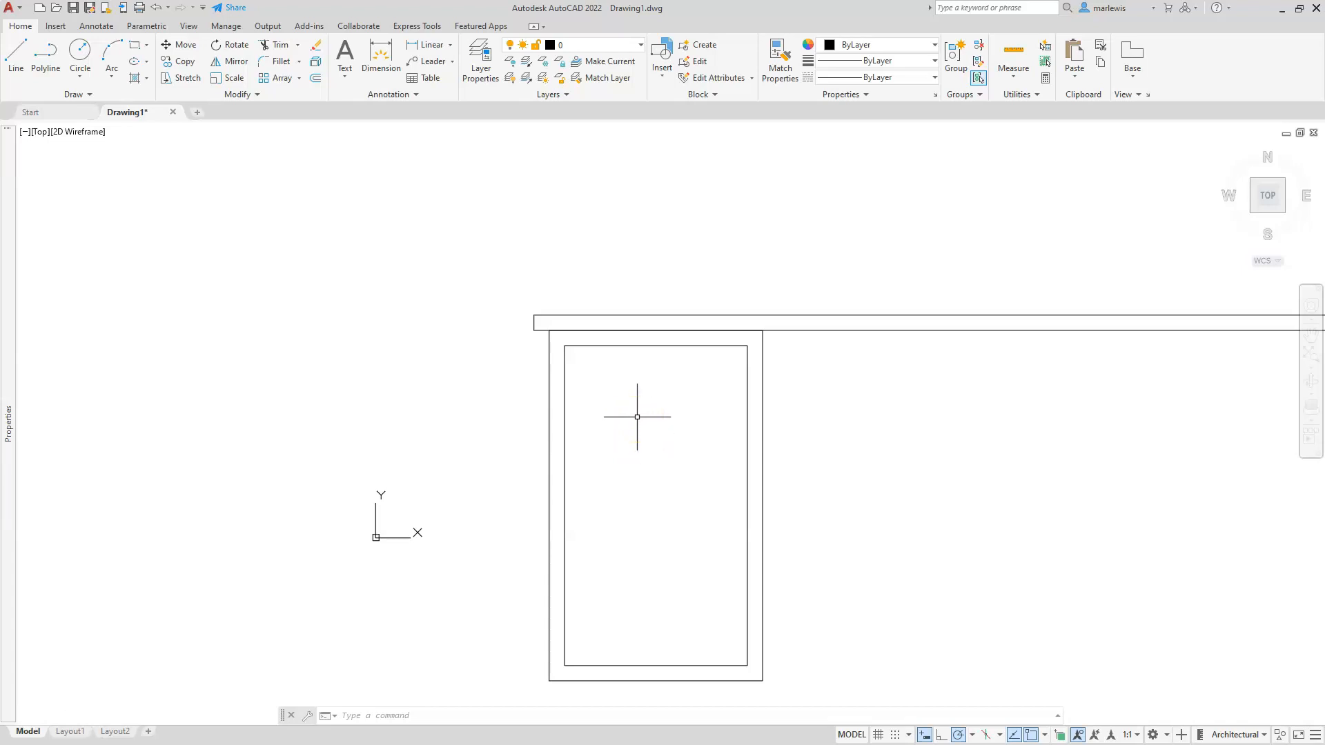
{"action": "type", "text": "l"}
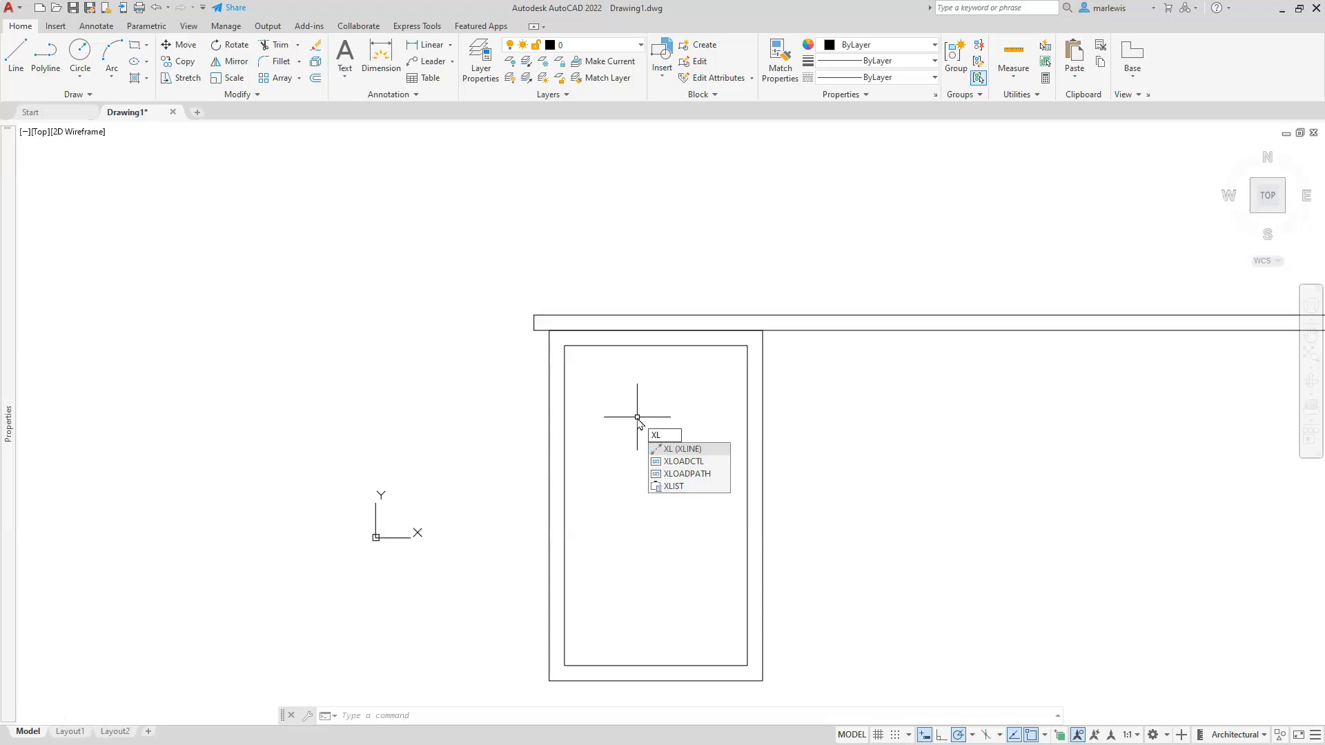
{"action": "key", "text": "Return"}
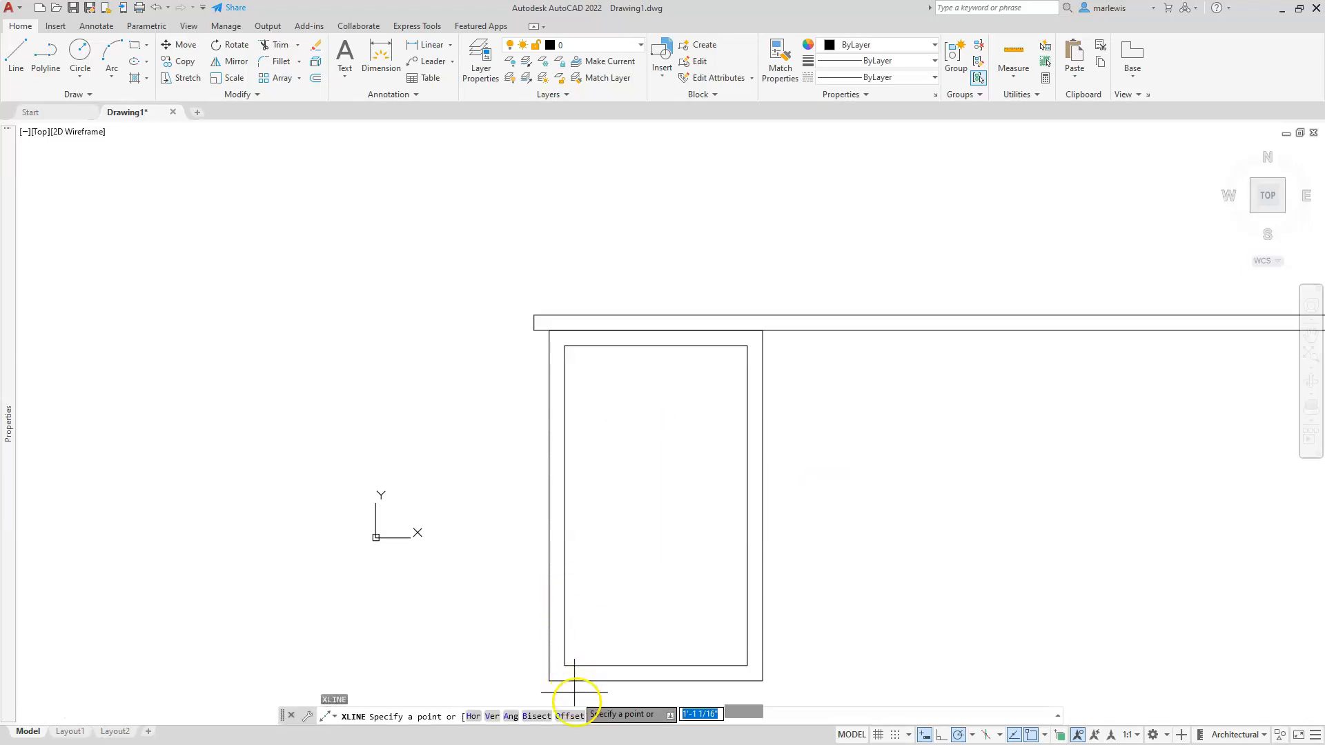
{"action": "left_click", "coordinate": [571, 716]}
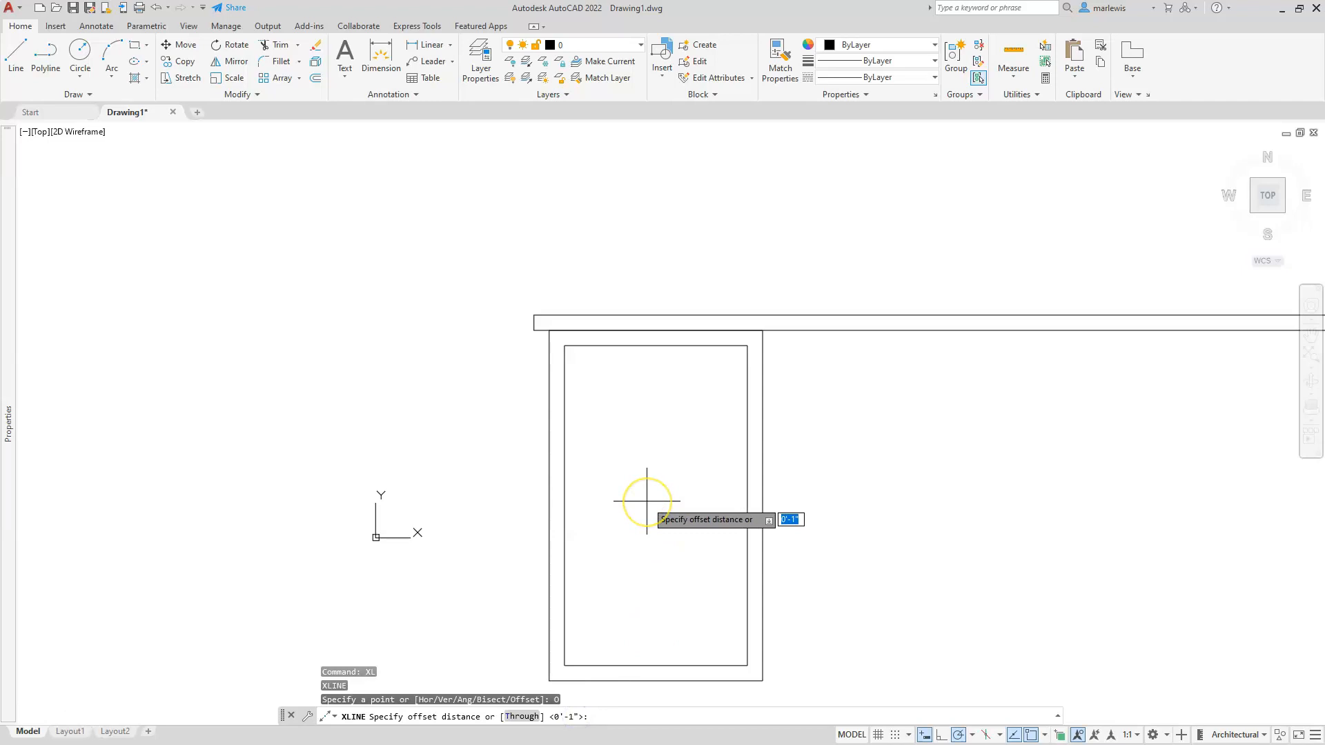
{"action": "key", "text": "Return"}
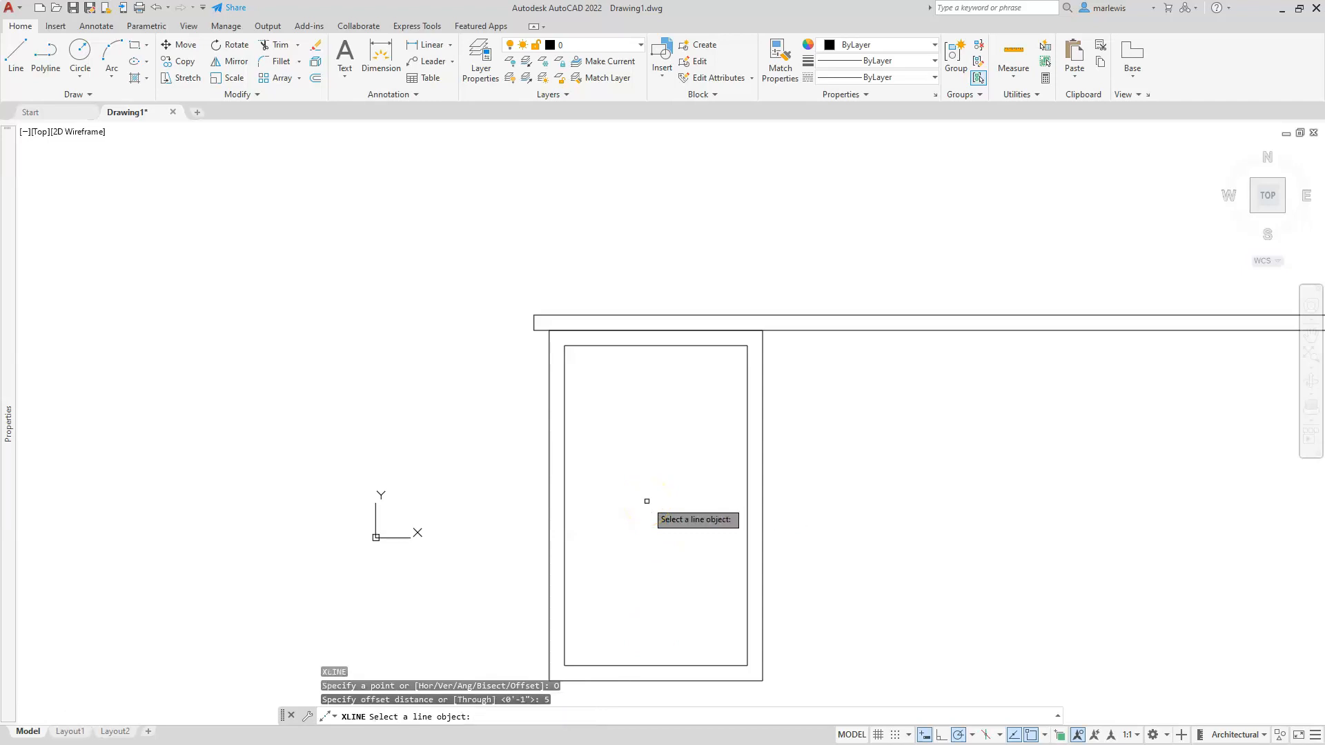
{"action": "left_click", "coordinate": [674, 347]}
{"action": "left_click", "coordinate": [674, 469]}
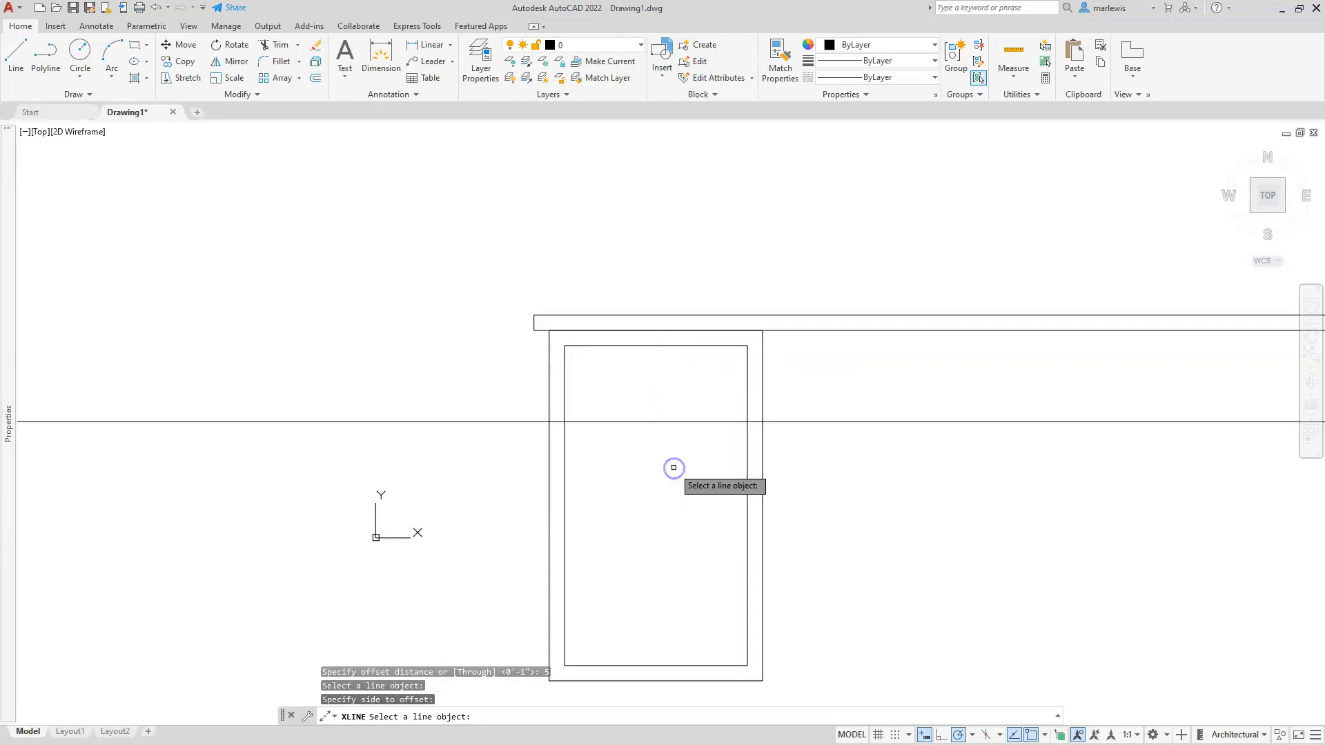
{"action": "left_click", "coordinate": [671, 422]}
{"action": "left_click", "coordinate": [664, 604]}
{"action": "key", "text": "Escape"}
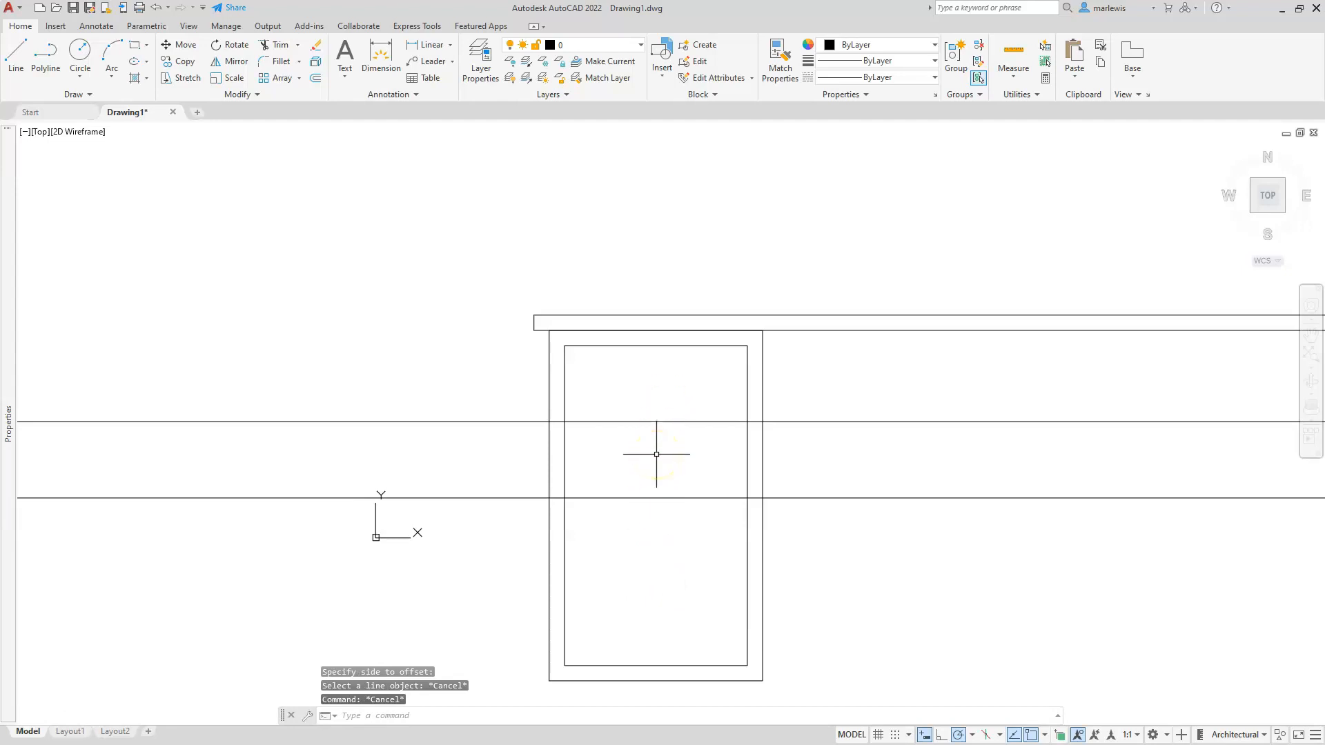
{"action": "key", "text": "Escape"}
{"action": "key", "text": "Escape"}
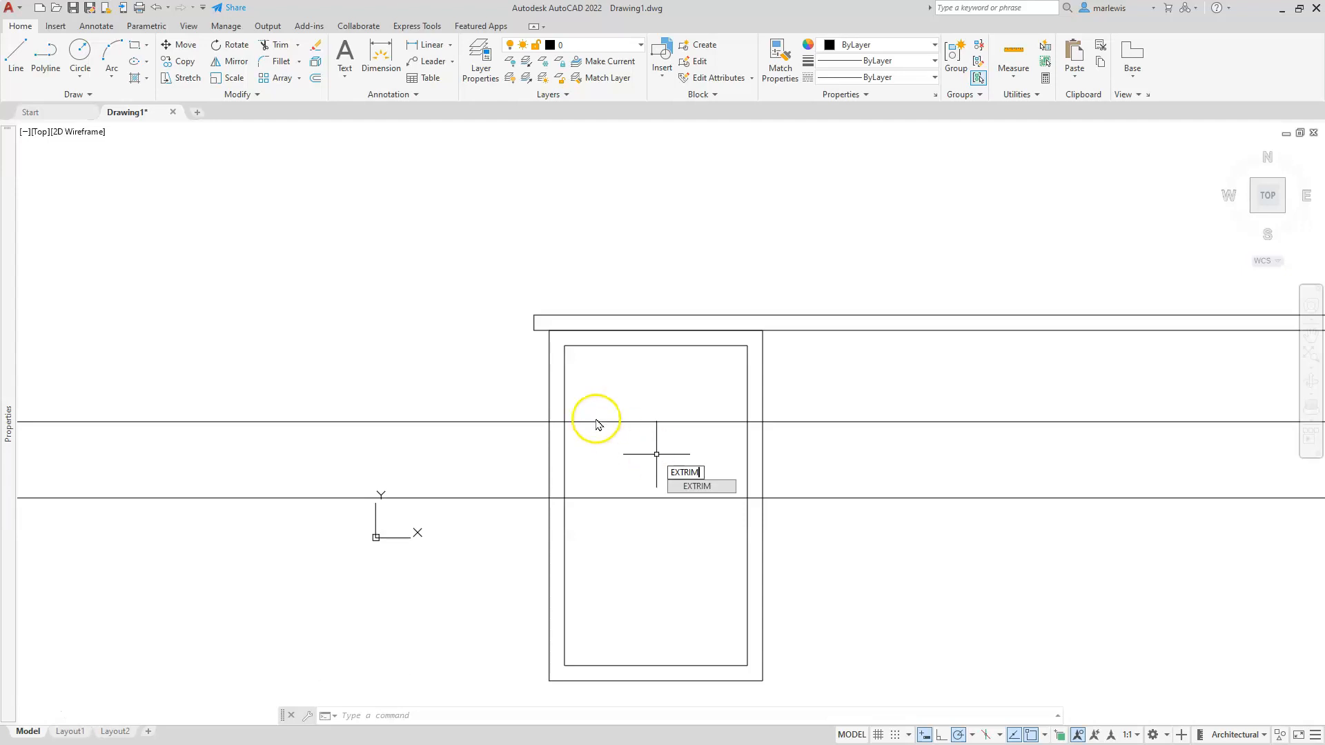
Trim both construction lines outside the inner drawer frame using EXTRIM with the frame as the cutting edge
{"action": "key", "text": "Return"}
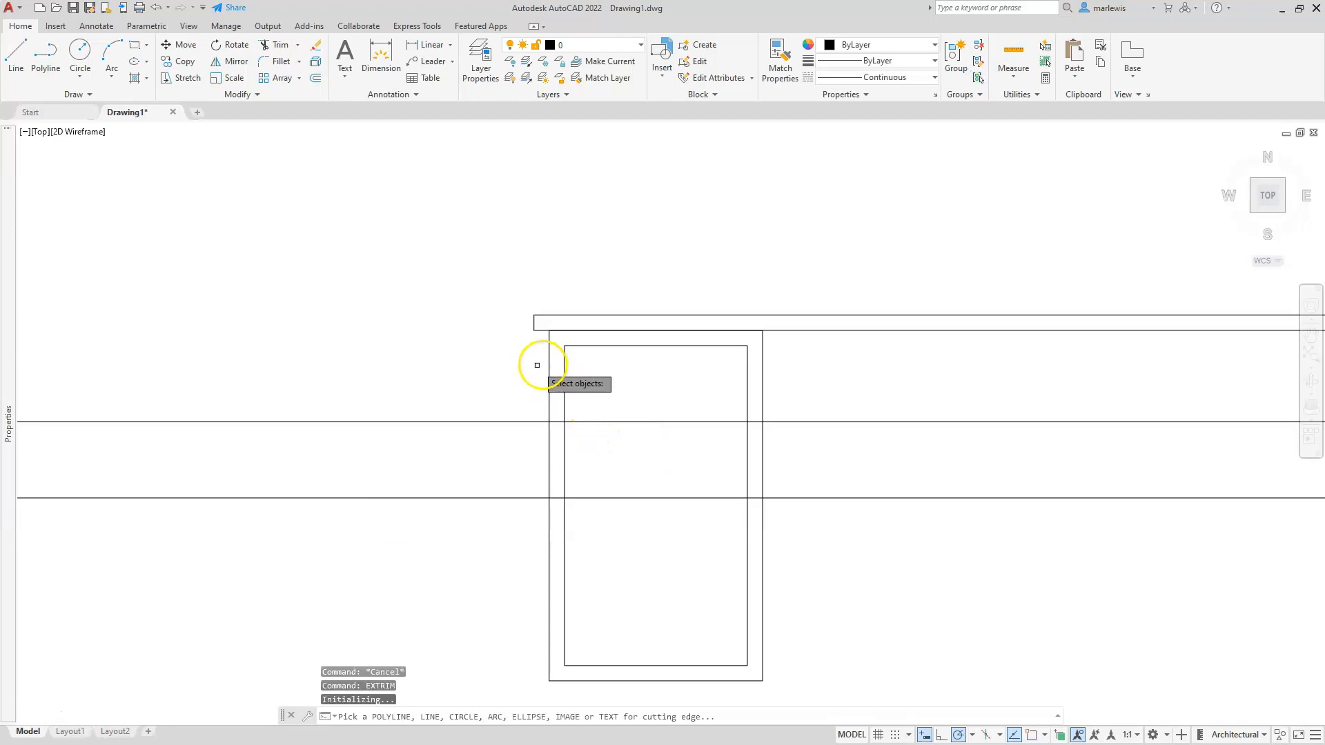
{"action": "left_click", "coordinate": [565, 361]}
{"action": "left_click", "coordinate": [442, 373]}
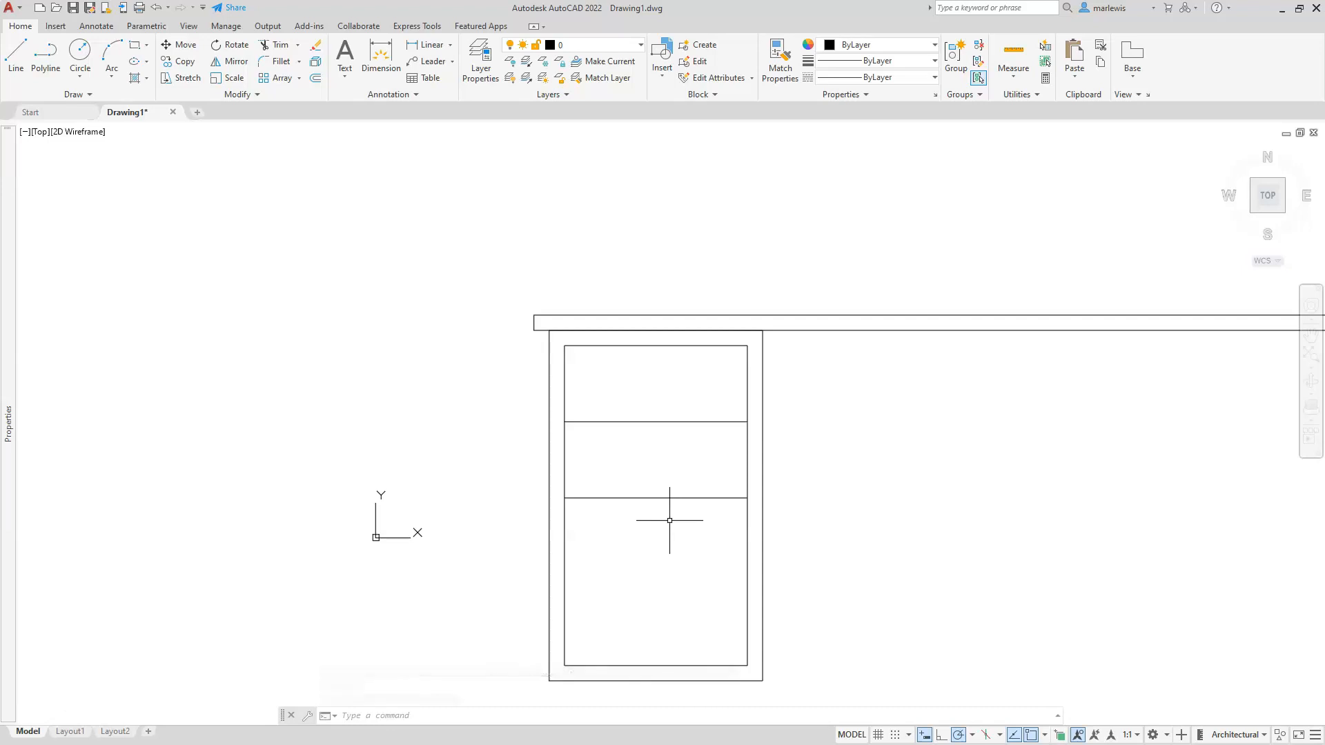
{"action": "key", "text": "Escape"}
{"action": "key", "text": "Escape"}
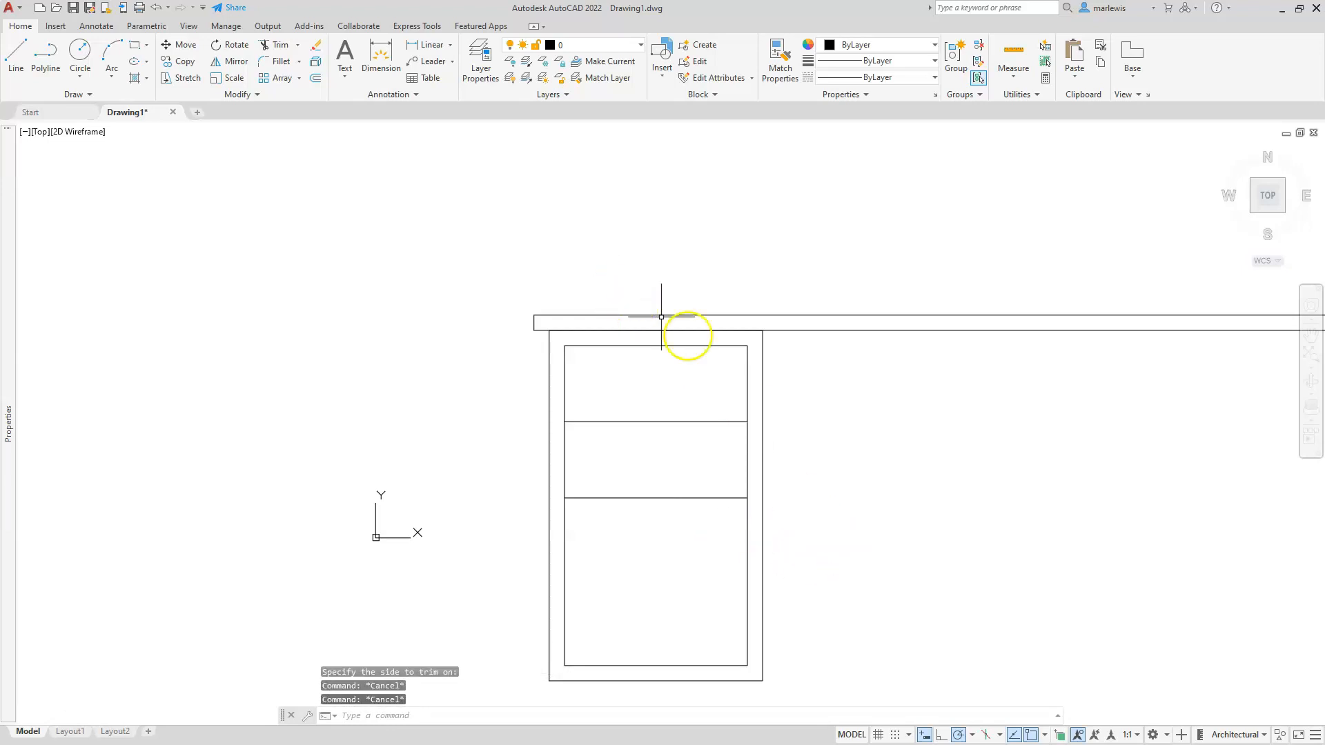
Draw a 4" by 1" rectangle for the drawer handle in the open space beside the cabinet
{"action": "key", "text": "Return"}
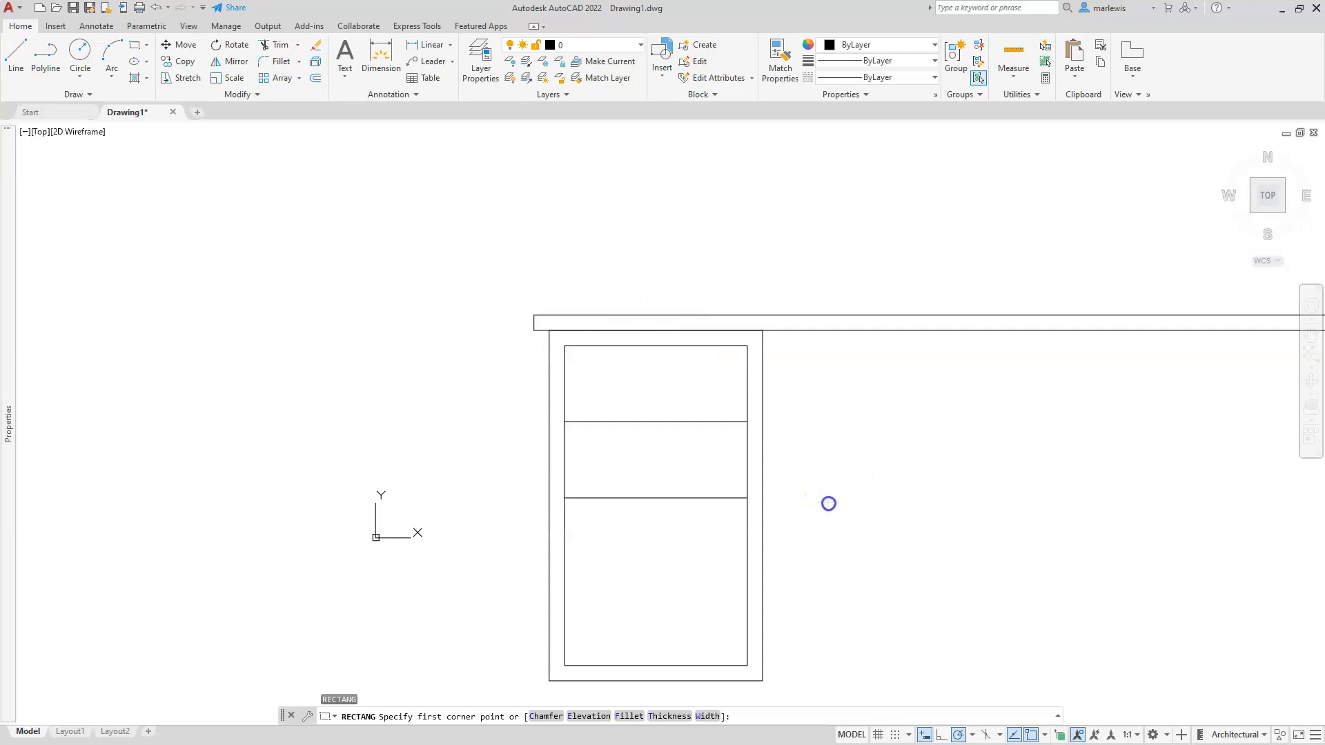
{"action": "left_click", "coordinate": [828, 502]}
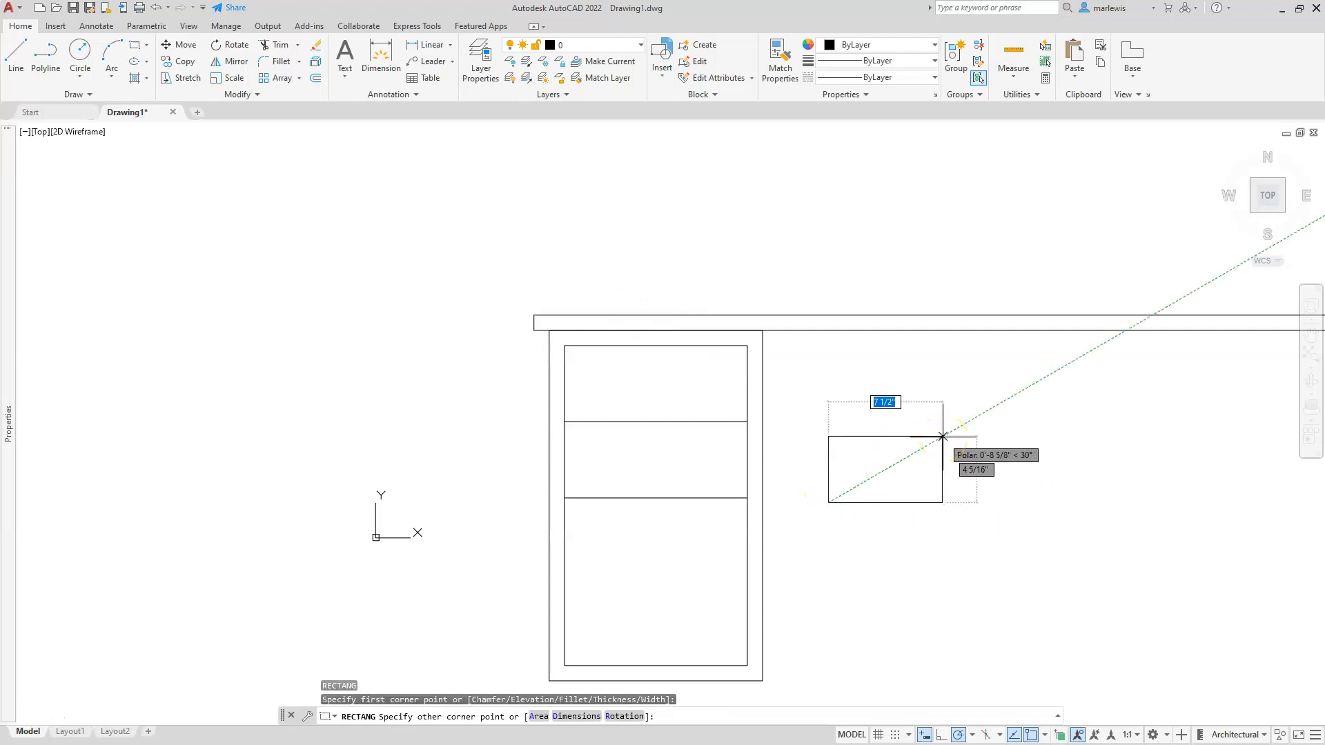
{"action": "type", "text": "4"}
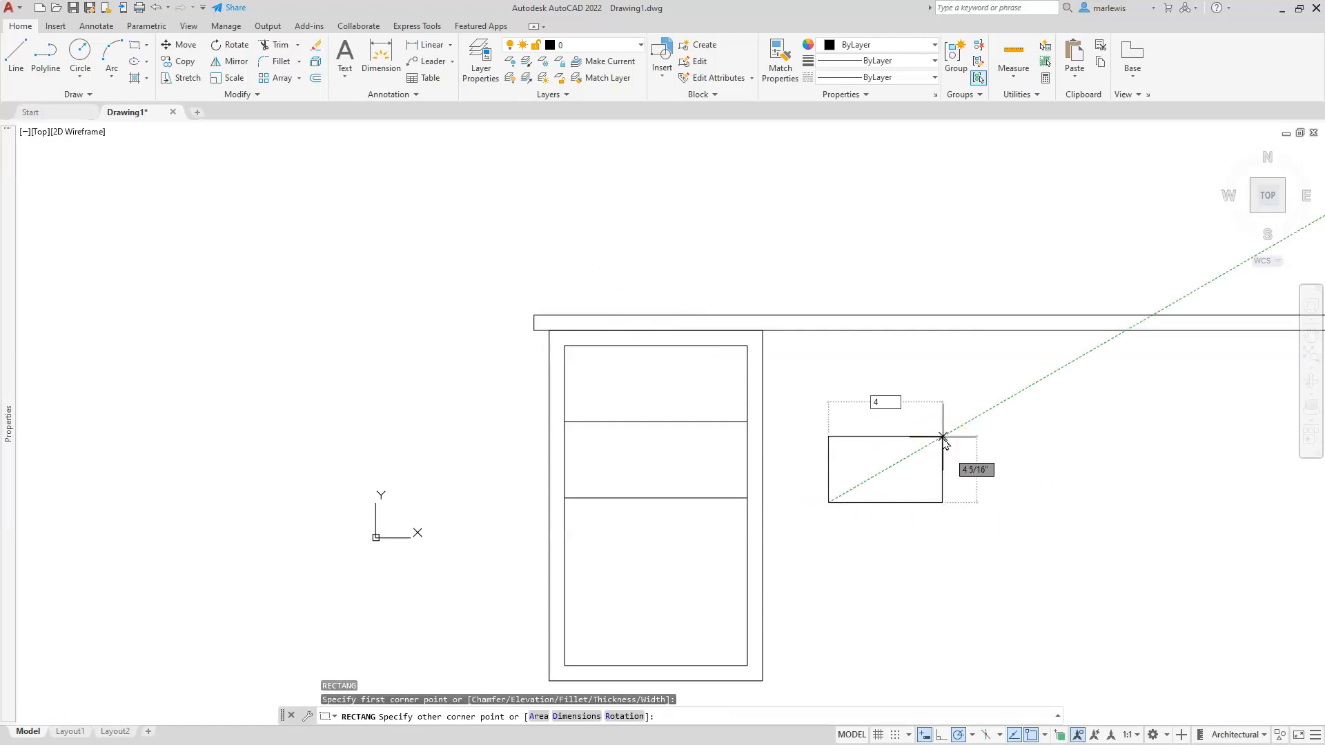
{"action": "key", "text": "Tab"}
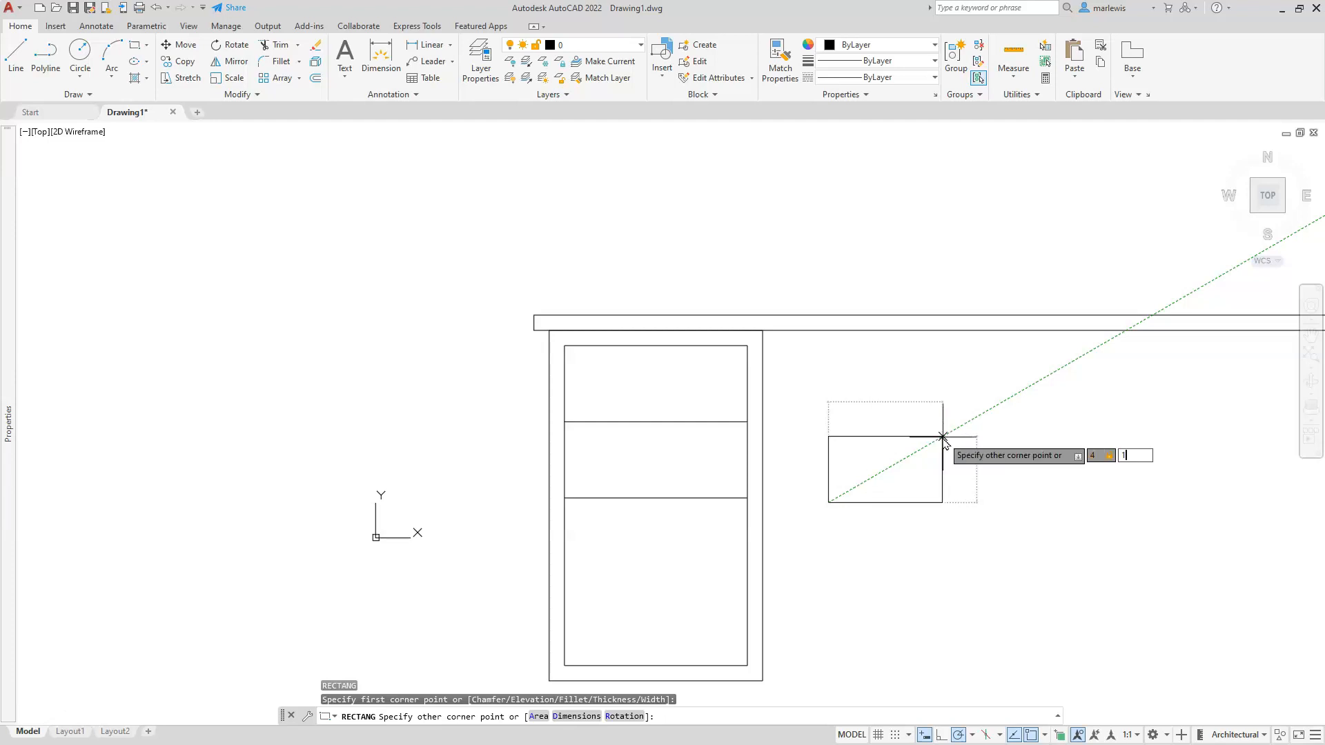
{"action": "key", "text": "Return"}
{"action": "key", "text": "Escape"}
{"action": "key", "text": "Escape"}
{"action": "key", "text": "Escape"}
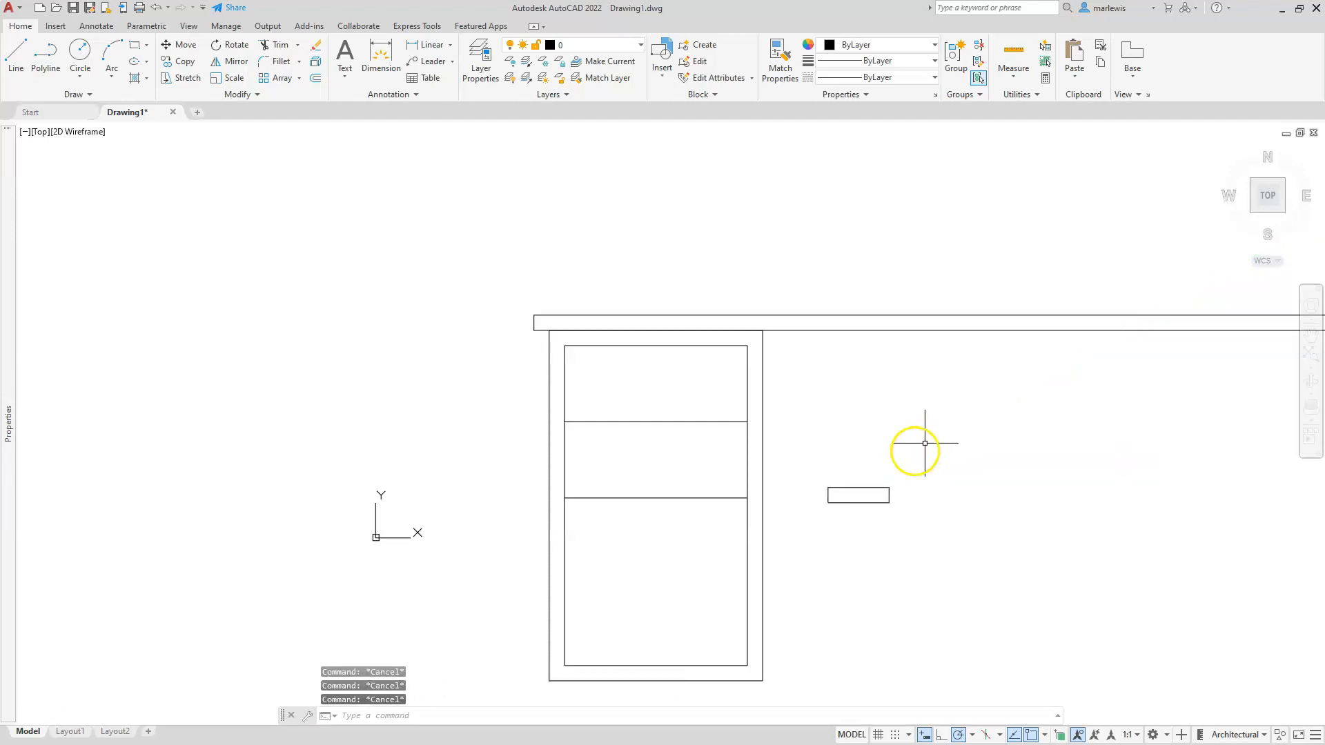
Move the handle by its top-edge midpoint to the midpoint of the inner drawer frame's top edge
{"action": "left_click", "coordinate": [901, 452]}
{"action": "left_click", "coordinate": [815, 509]}
{"action": "scroll", "coordinate": [814, 495], "scroll_direction": "up", "scroll_amount": 4}
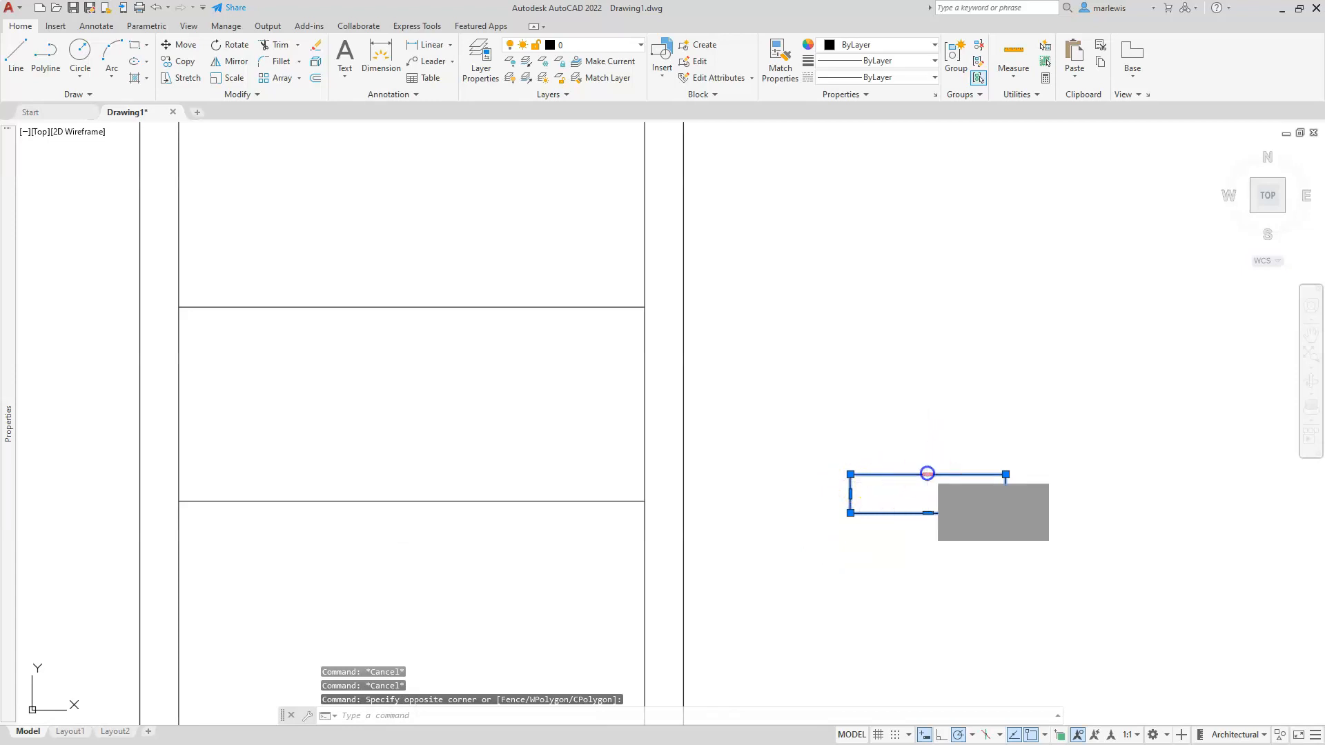
{"action": "left_click", "coordinate": [928, 475]}
{"action": "scroll", "coordinate": [936, 466], "scroll_direction": "down", "scroll_amount": 4}
{"action": "key", "text": "space"}
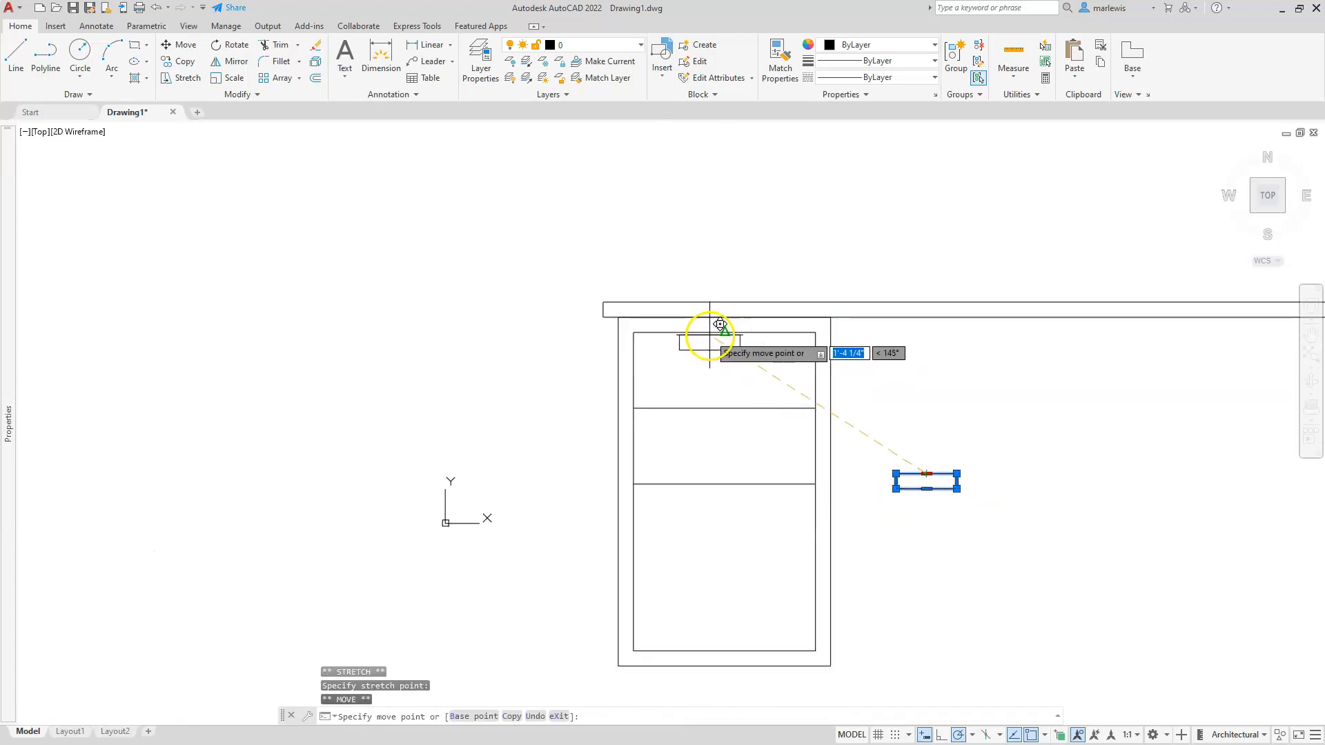
{"action": "left_click", "coordinate": [724, 332]}
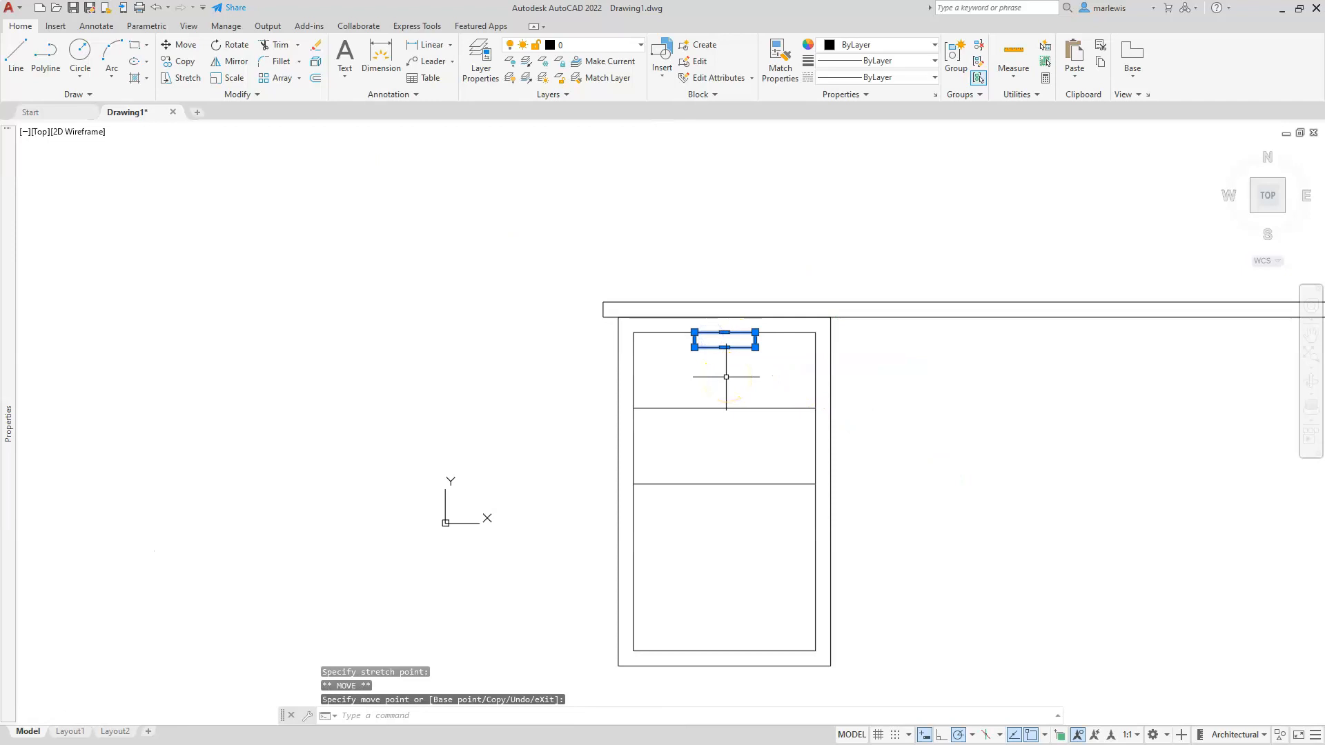
{"action": "right_click", "coordinate": [725, 359]}
{"action": "key", "text": "Escape"}
{"action": "key", "text": "Escape"}
{"action": "key", "text": "Escape"}
{"action": "key", "text": "Escape"}
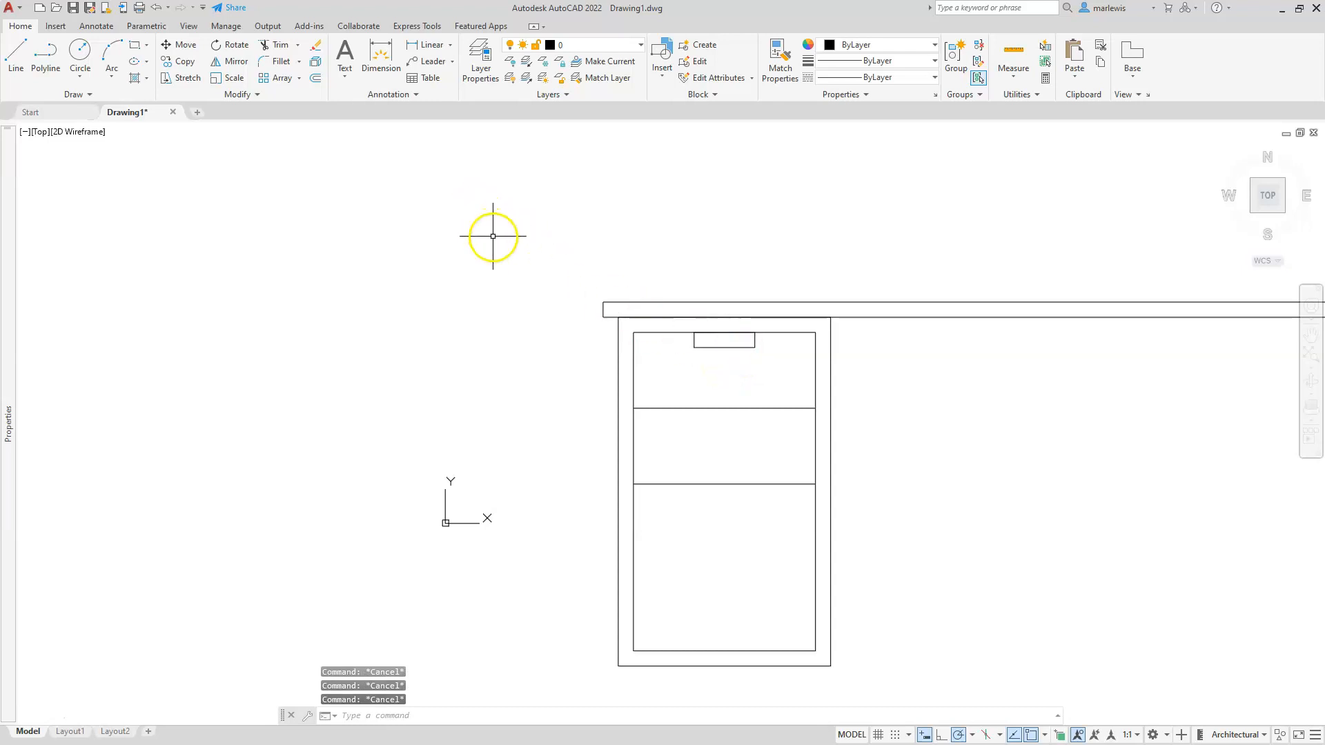
Copy the handle to the top edges of the middle and bottom drawers, using the inner frame's upper-left corner as base point
{"action": "left_click", "coordinate": [702, 332]}
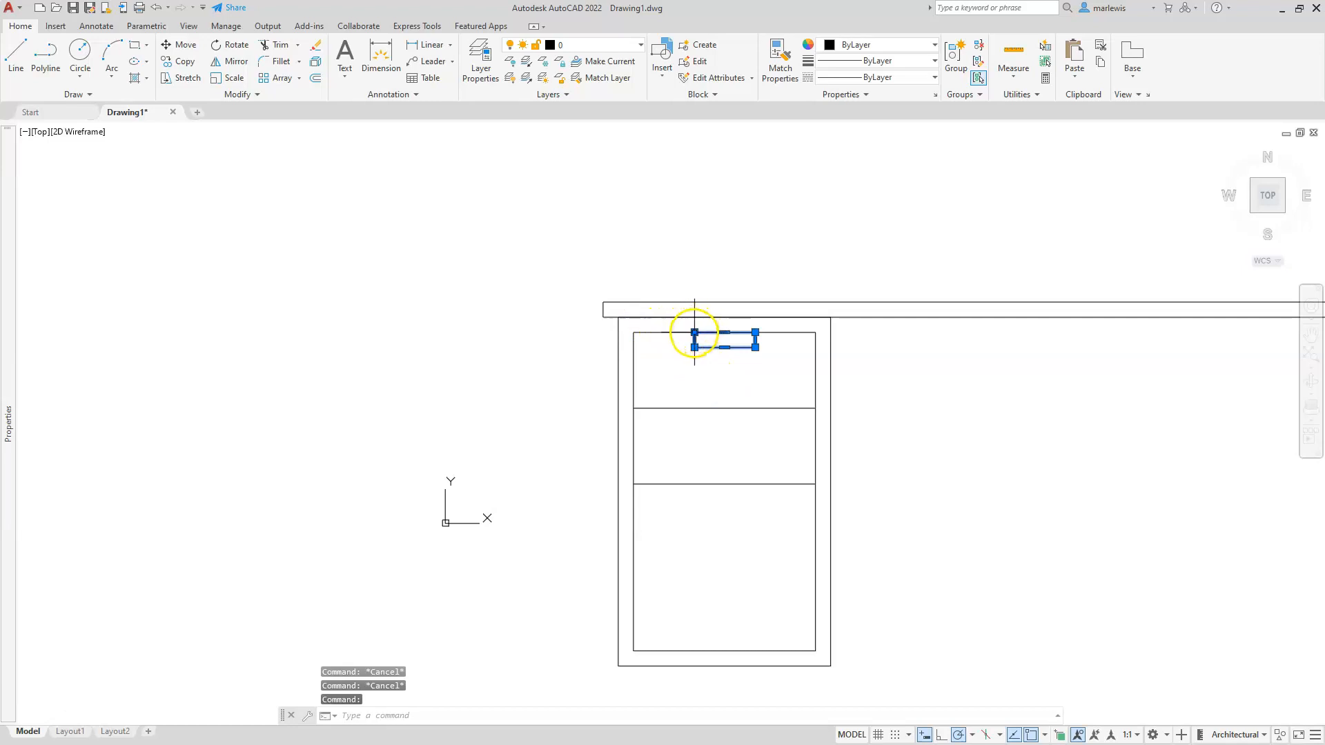
{"action": "left_click", "coordinate": [694, 333]}
{"action": "key", "text": "space"}
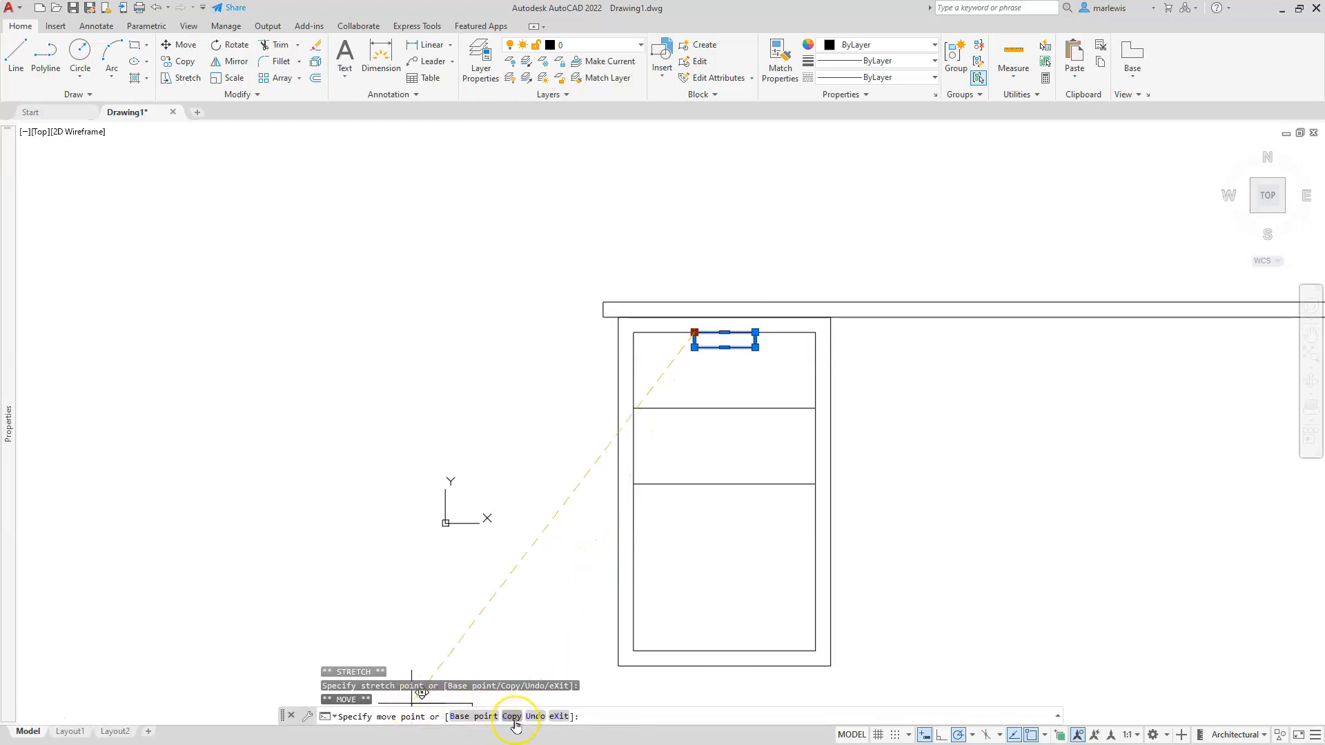
{"action": "left_click", "coordinate": [515, 717]}
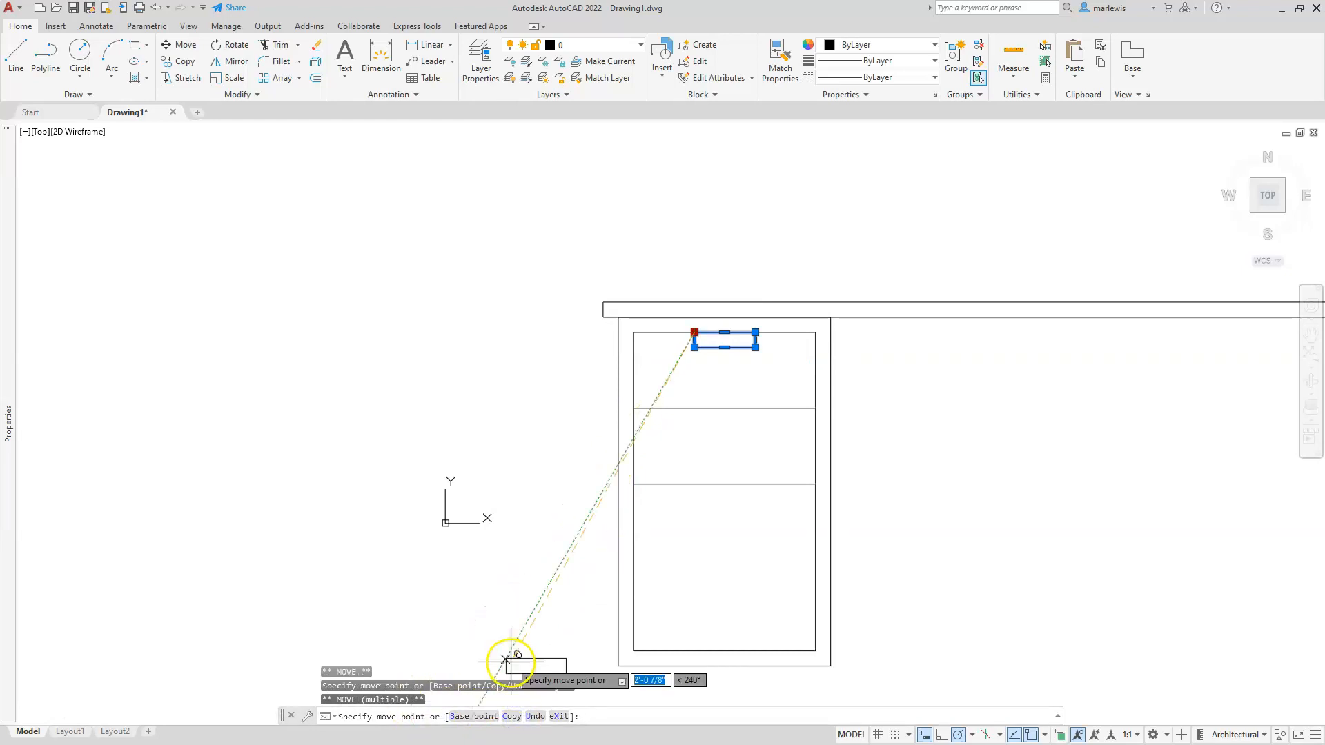
{"action": "left_click", "coordinate": [466, 718]}
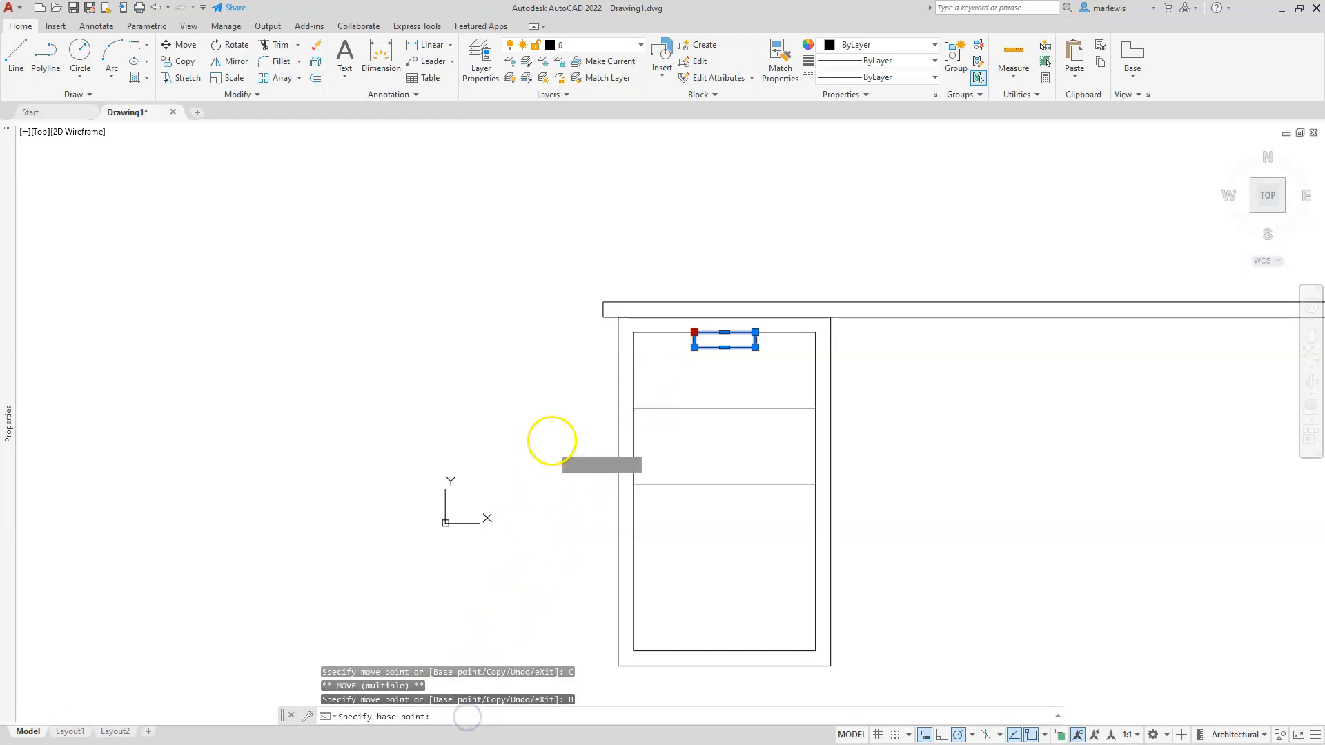
{"action": "left_click", "coordinate": [634, 331]}
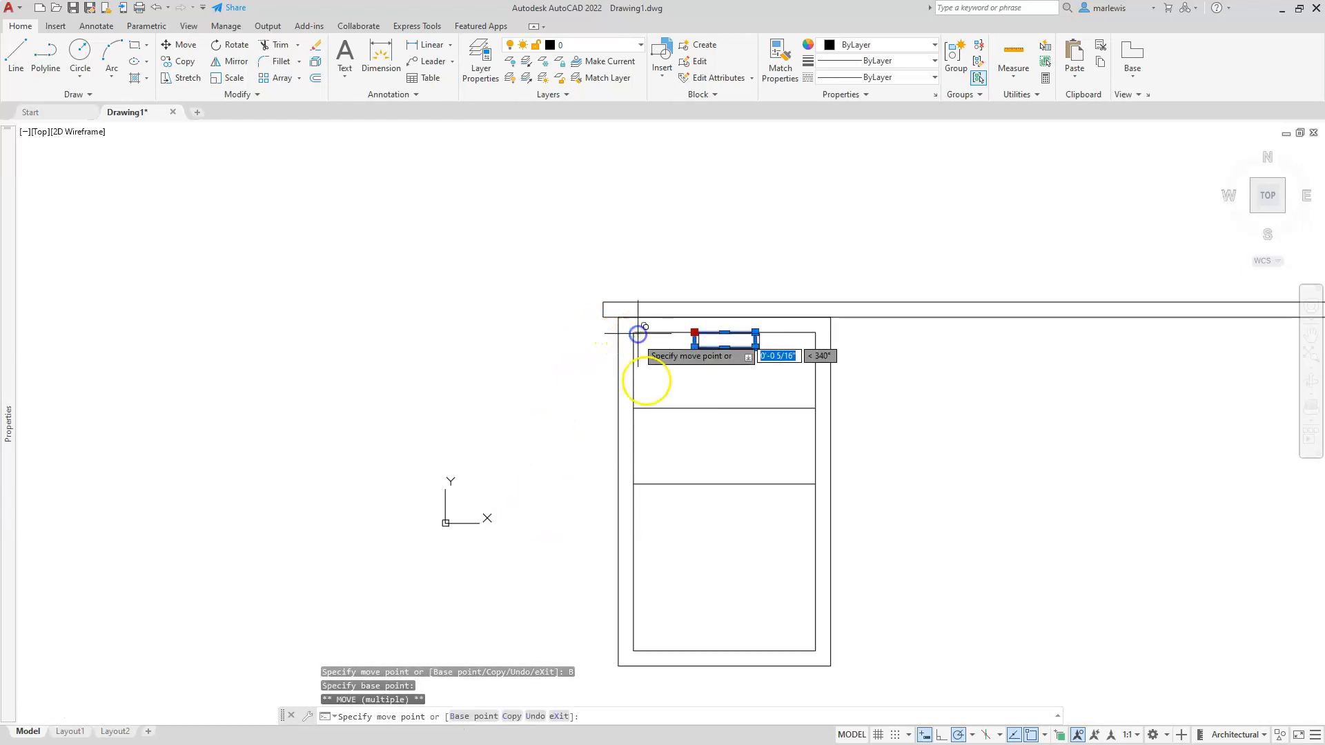
{"action": "left_click", "coordinate": [634, 408]}
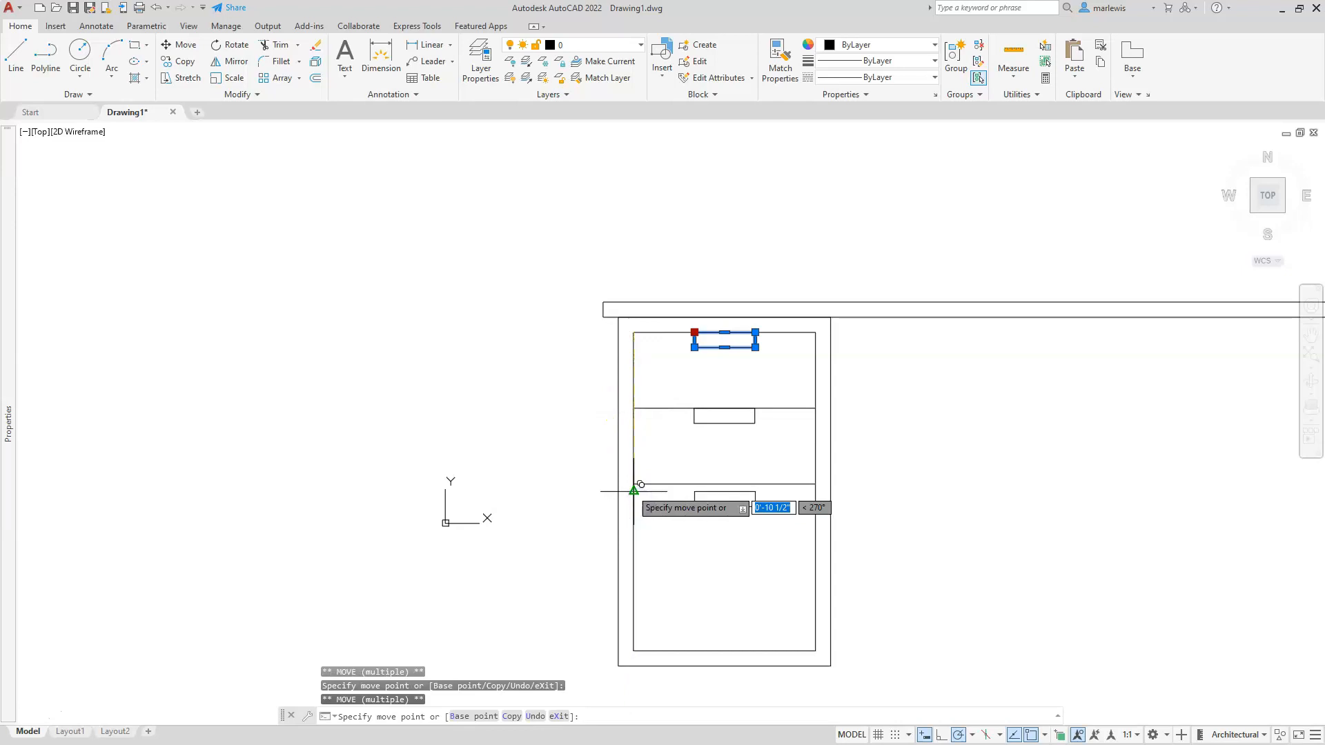
{"action": "left_click", "coordinate": [634, 484]}
{"action": "key", "text": "Escape"}
{"action": "key", "text": "Escape"}
{"action": "key", "text": "Escape"}
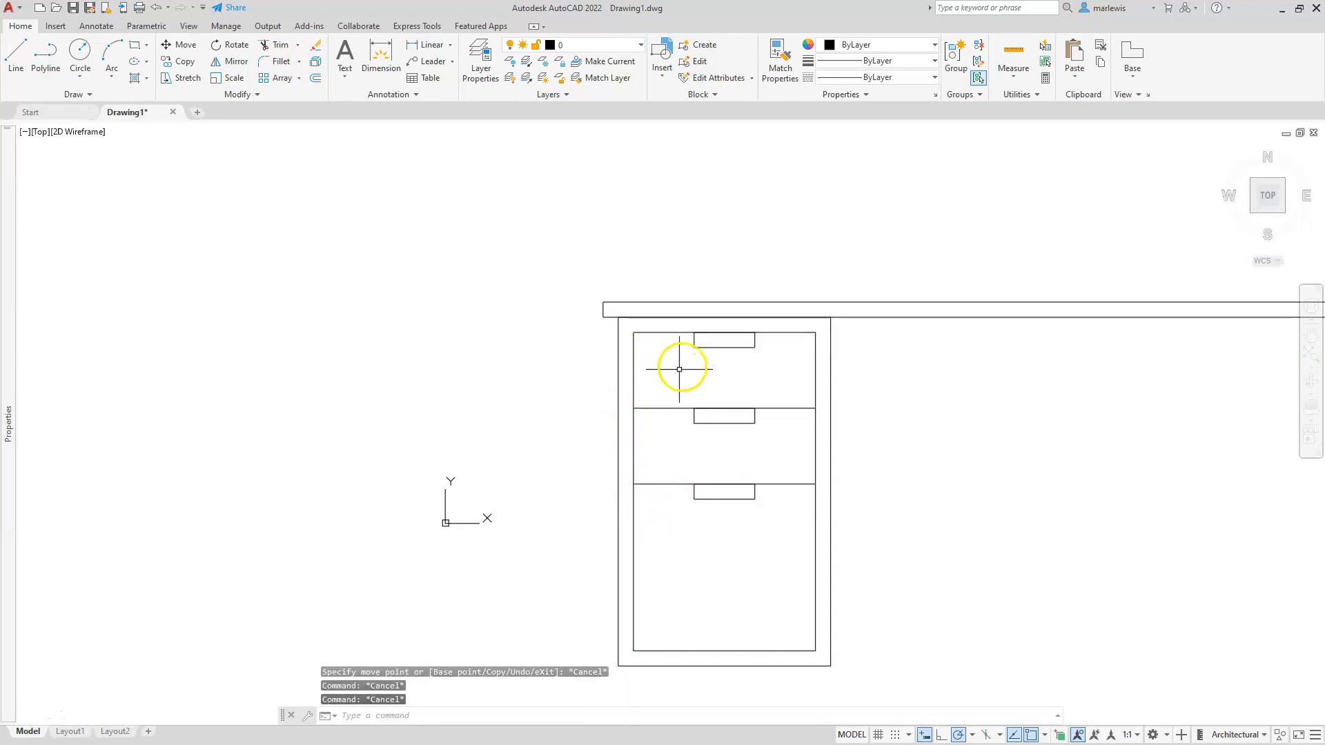
Move all three drawer handles straight down 2"
{"action": "left_click", "coordinate": [672, 542]}
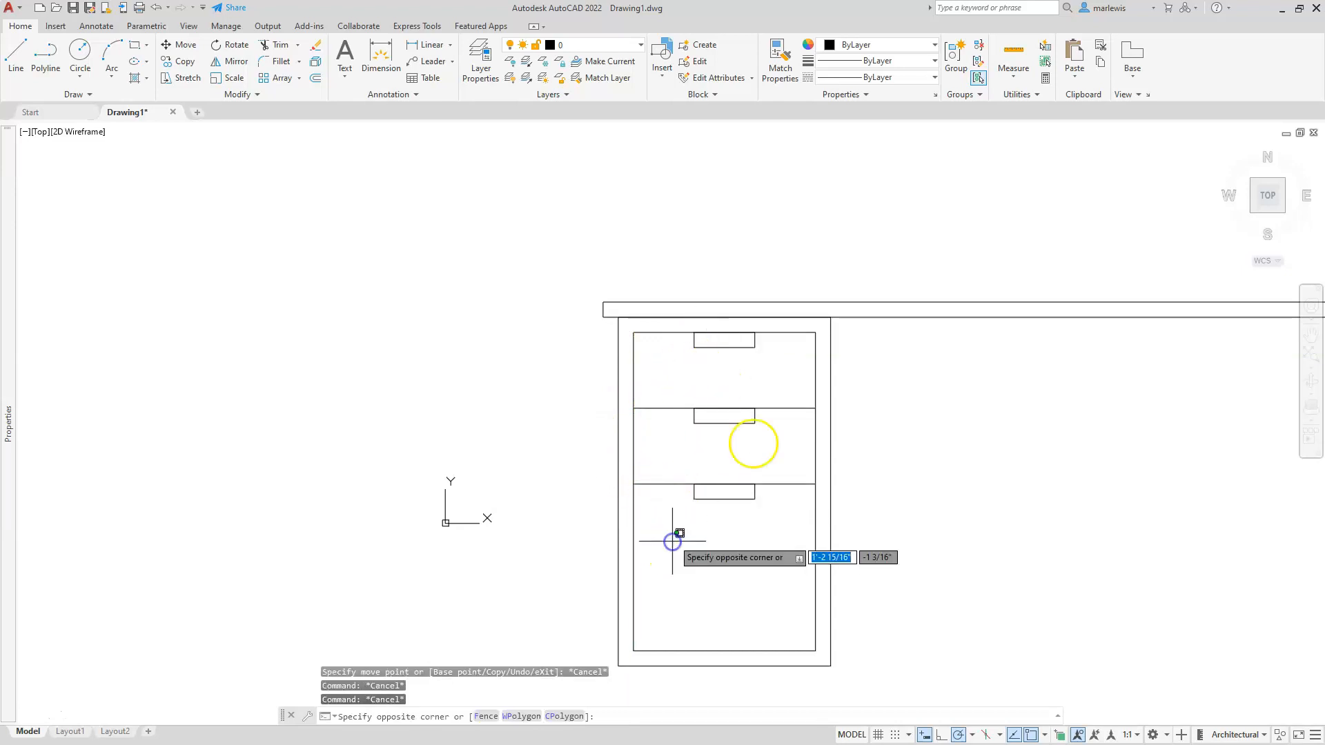
{"action": "left_click", "coordinate": [782, 270]}
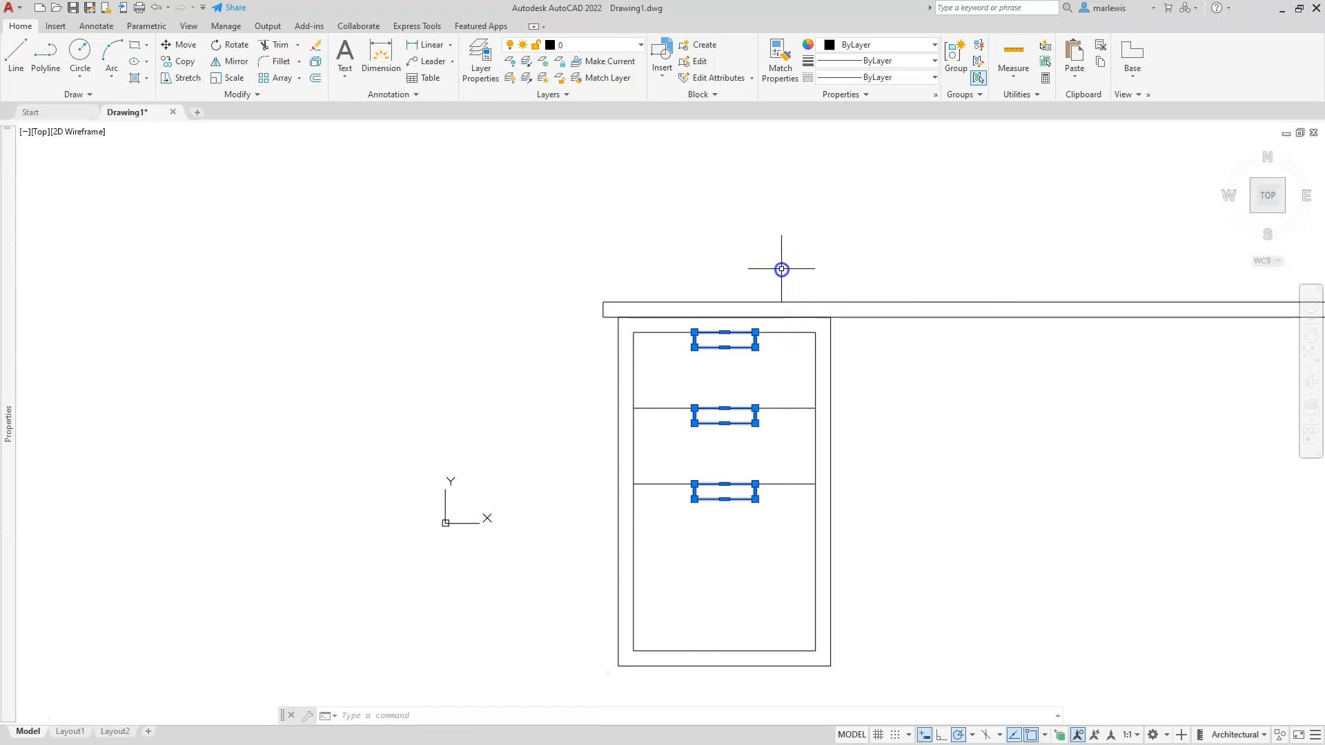
{"action": "left_click", "coordinate": [755, 498]}
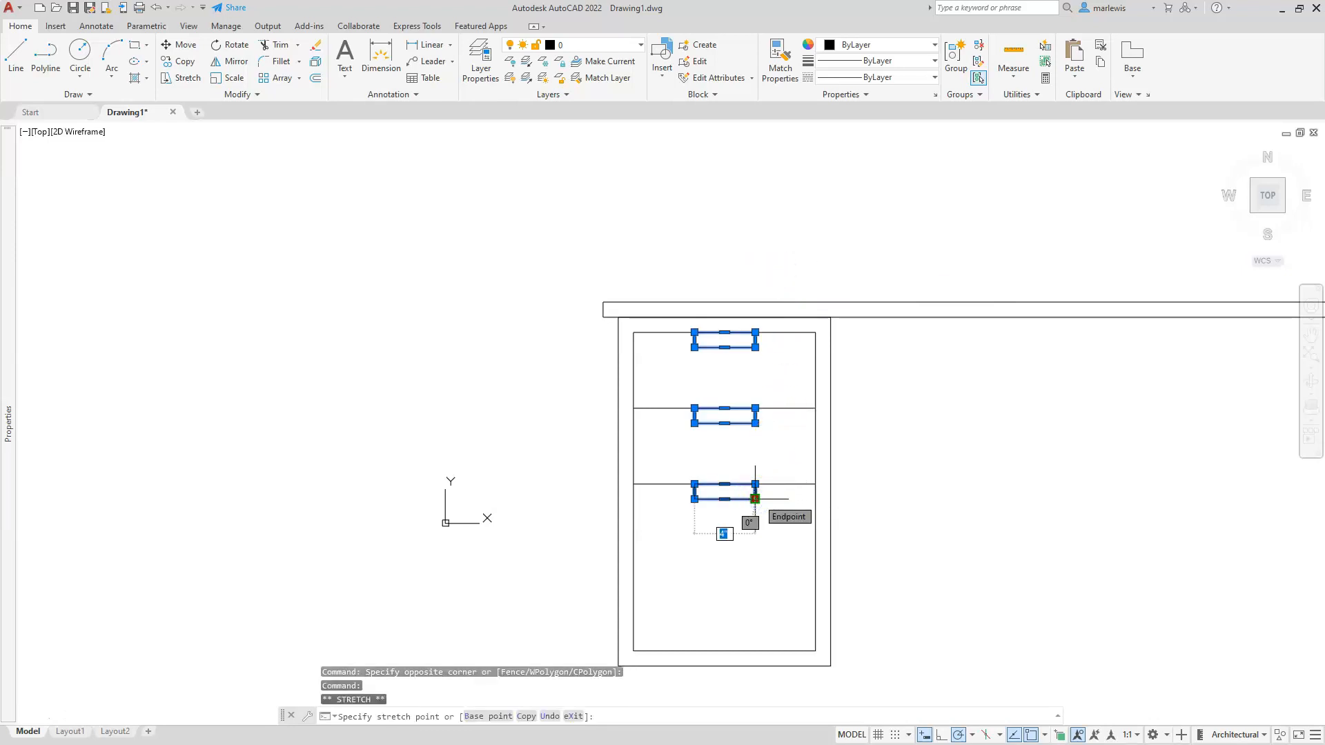
{"action": "key", "text": "space"}
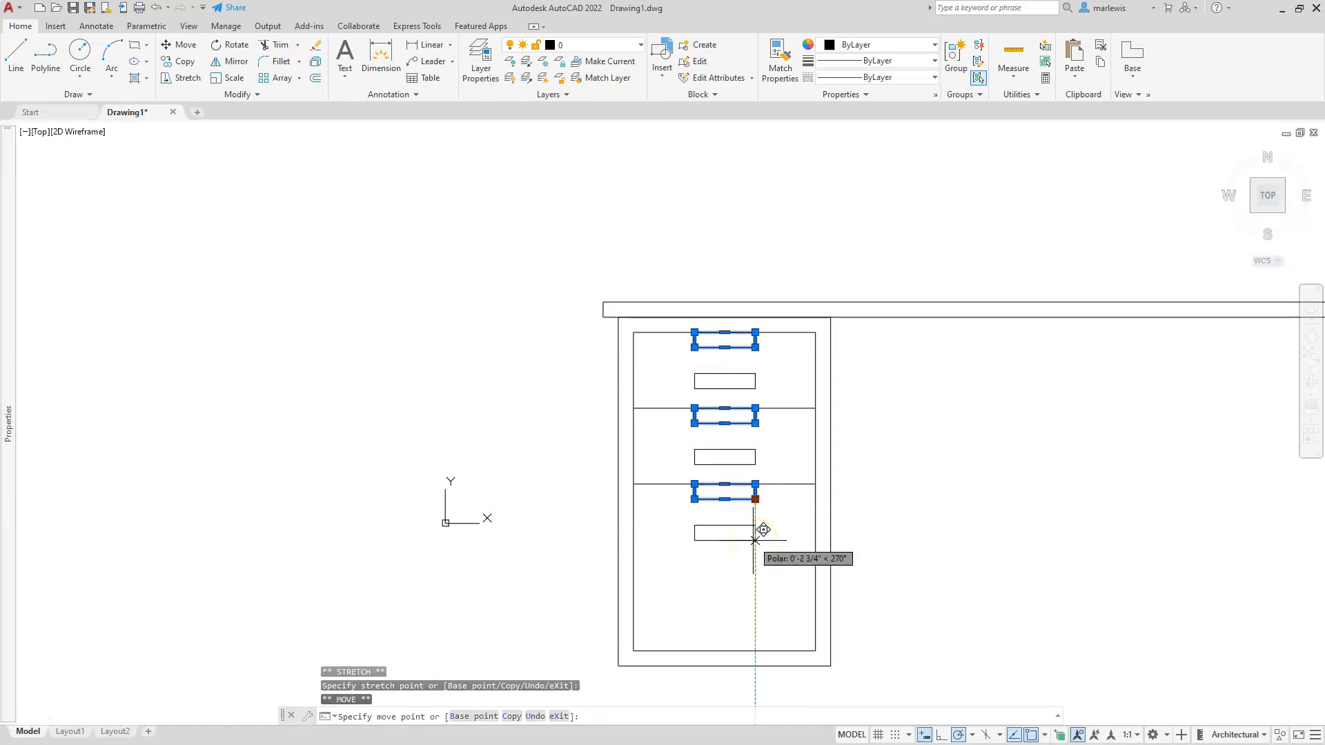
{"action": "type", "text": "2"}
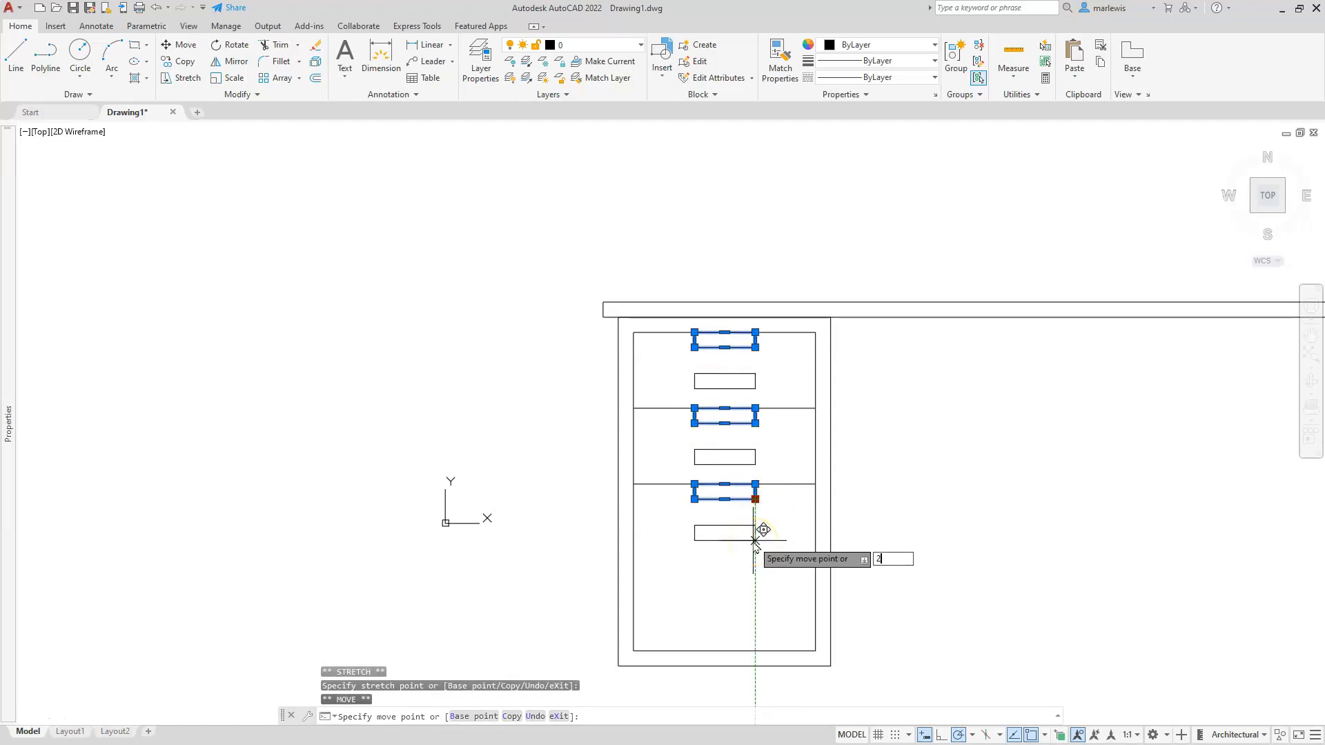
{"action": "key", "text": "Return"}
{"action": "key", "text": "Escape"}
{"action": "key", "text": "Escape"}
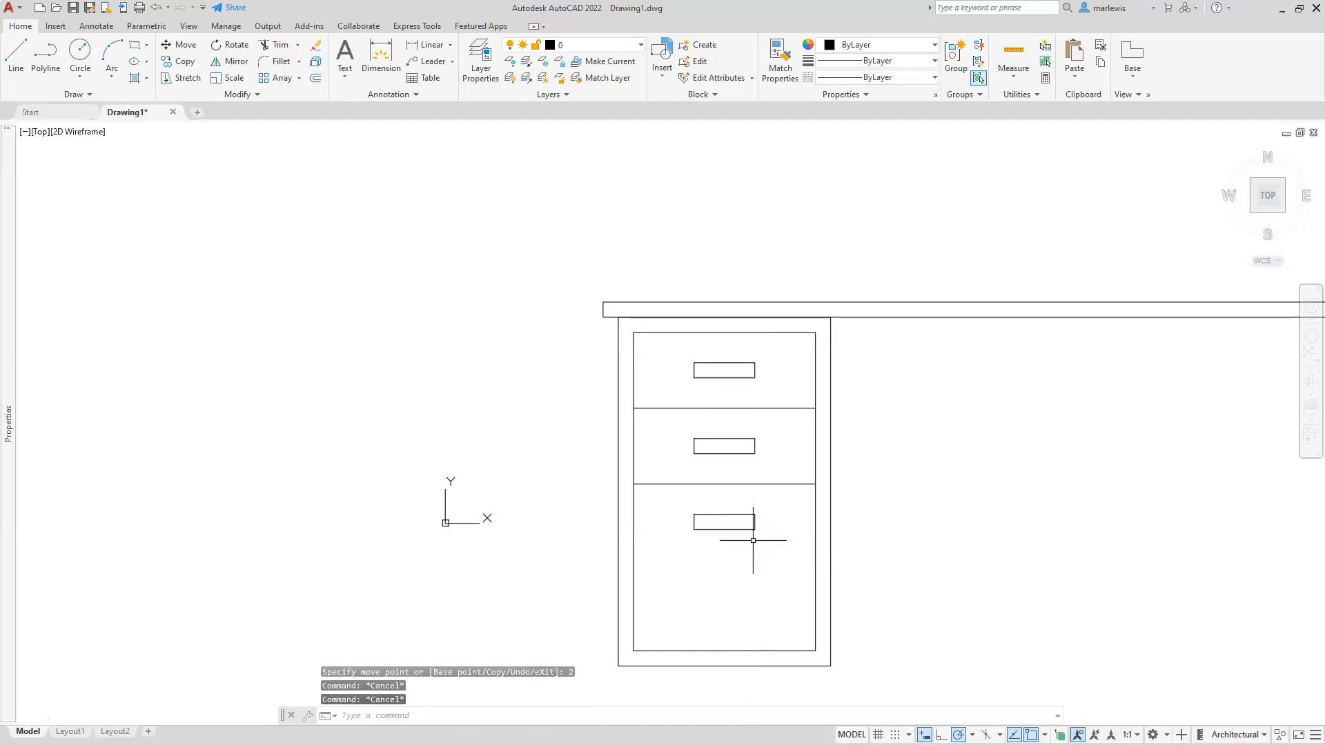
{"action": "scroll", "coordinate": [754, 483], "scroll_direction": "down", "scroll_amount": 3}
{"action": "middle_click_drag", "start_coordinate": [719, 449], "coordinate": [769, 379]}
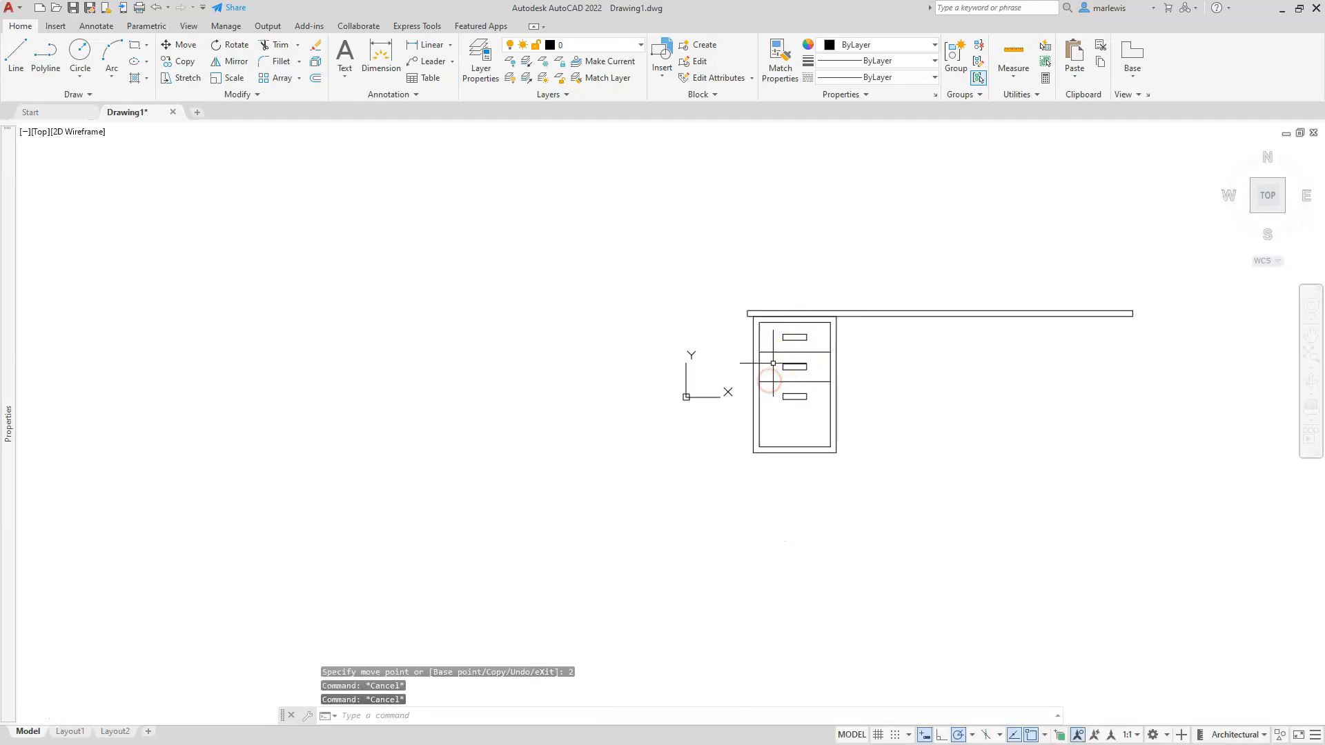
{"action": "scroll", "coordinate": [757, 393], "scroll_direction": "up", "scroll_amount": 4}
{"action": "middle_click_drag", "start_coordinate": [754, 429], "coordinate": [762, 348]}
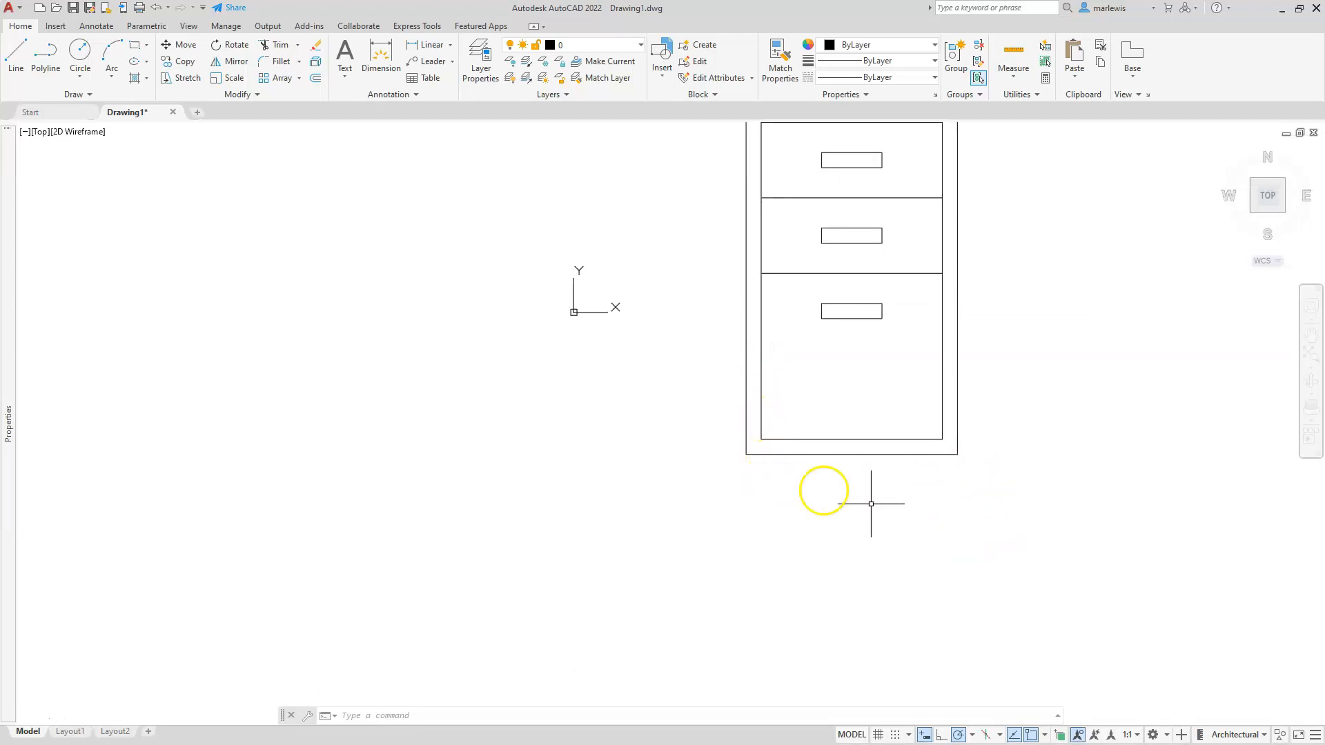
{"action": "left_click", "coordinate": [16, 59]}
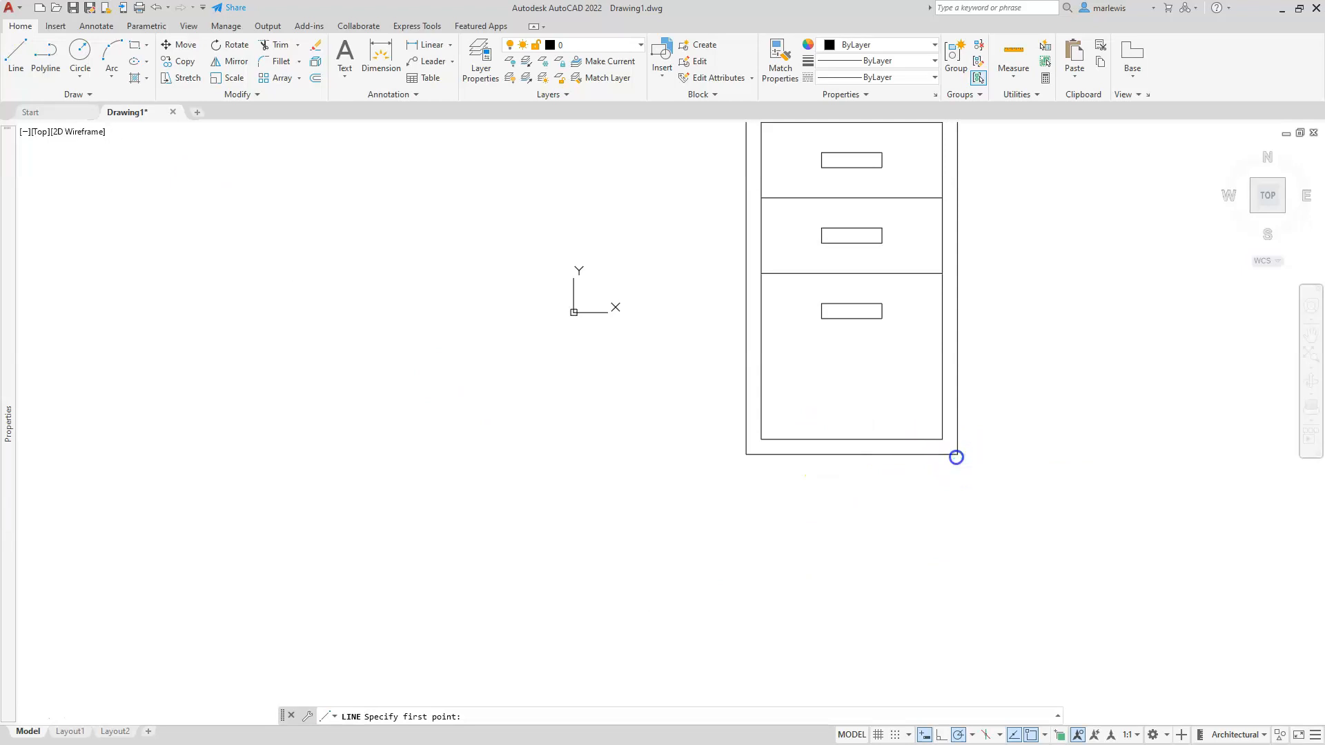
{"action": "left_click", "coordinate": [957, 454]}
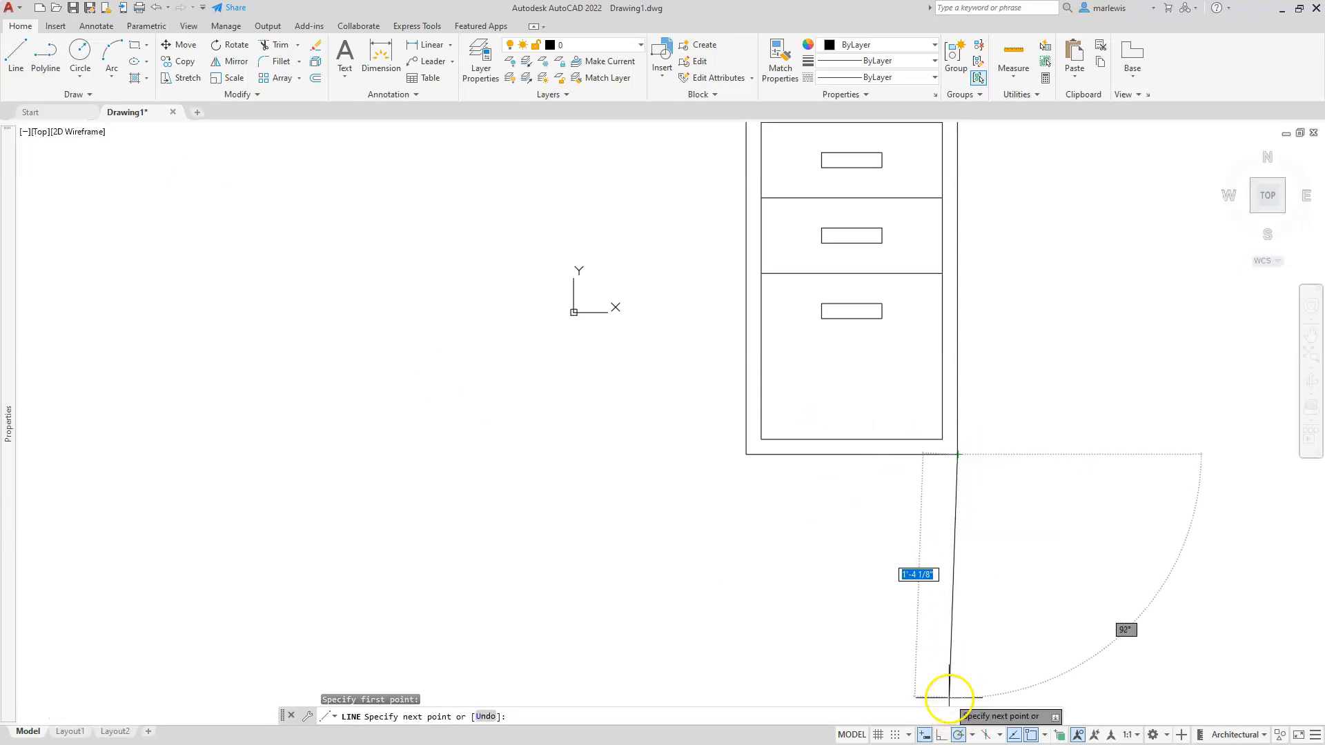
{"action": "left_click", "coordinate": [949, 697]}
{"action": "key", "text": "Escape"}
{"action": "key", "text": "Escape"}
{"action": "key", "text": "Escape"}
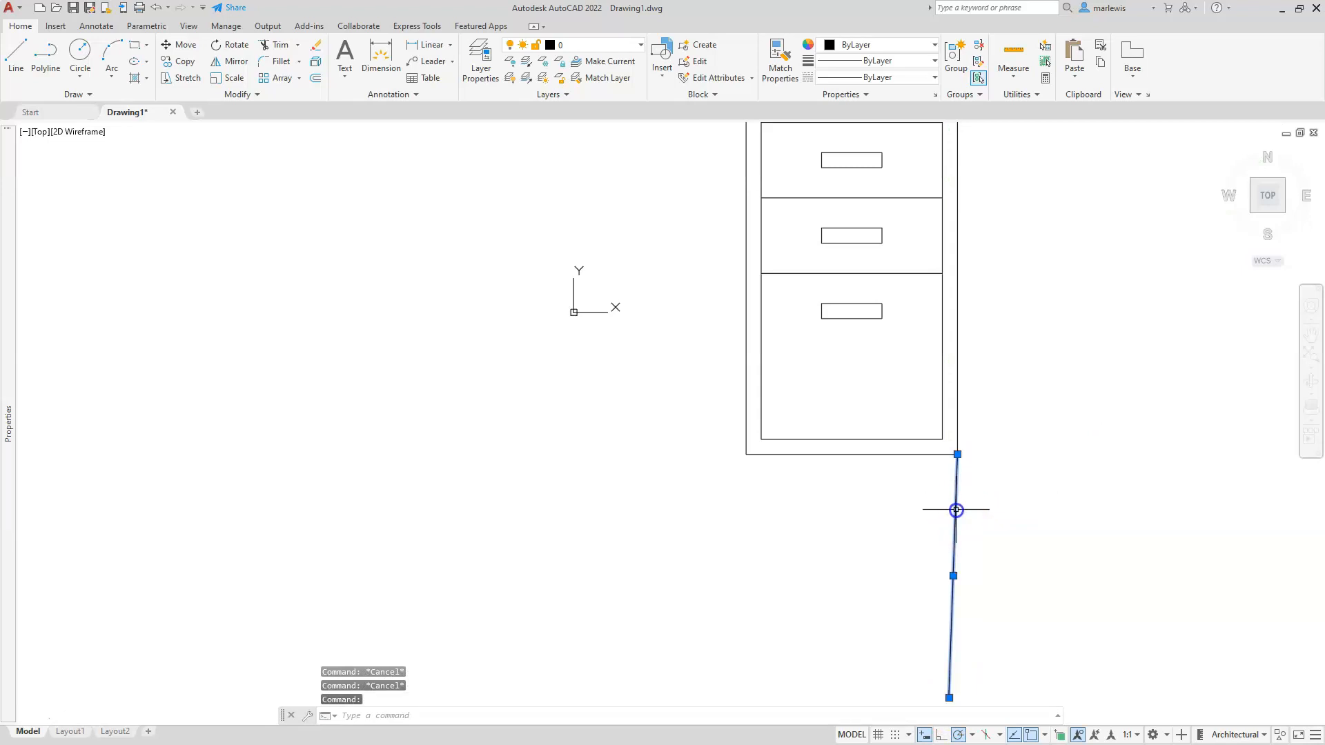
{"action": "key", "text": "Delete"}
Draw a vertical line about 11" long straight down from the cabinet's lower-right outer corner
{"action": "type", "text": "l"}
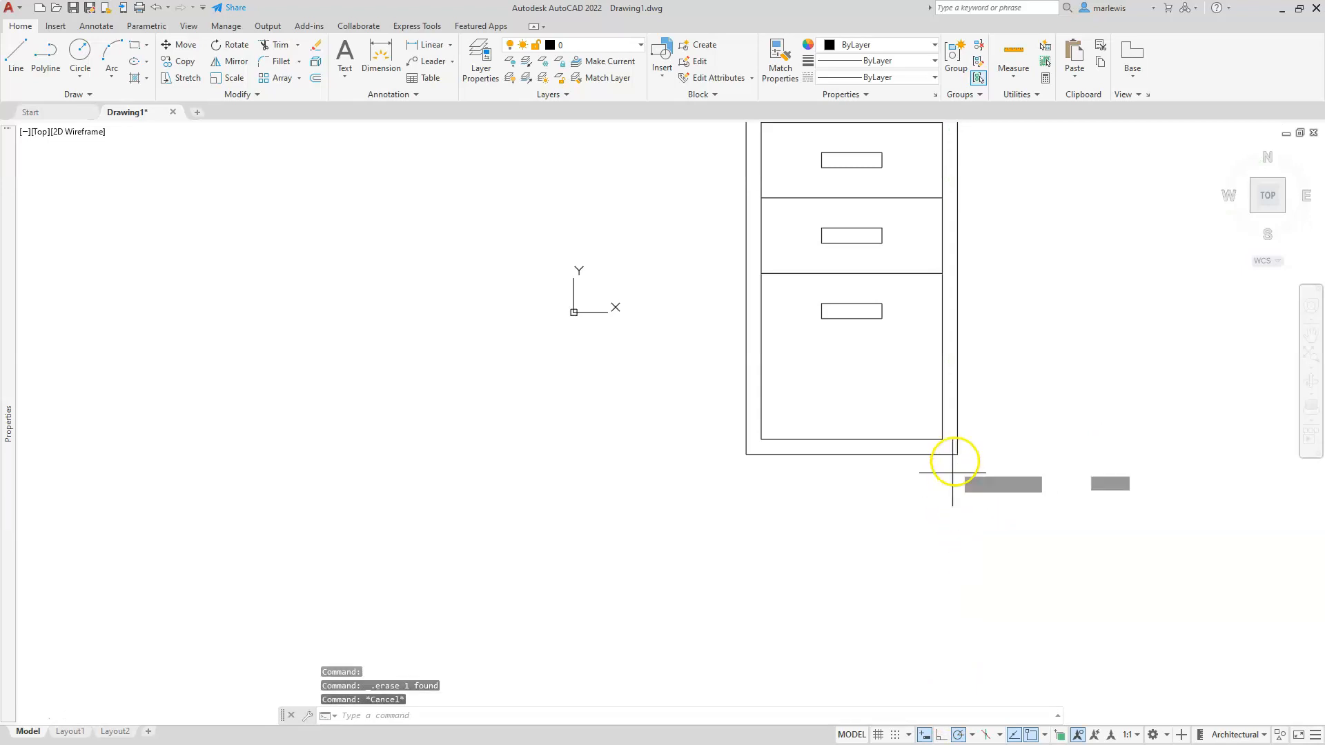
{"action": "key", "text": "Return"}
{"action": "left_click", "coordinate": [956, 454]}
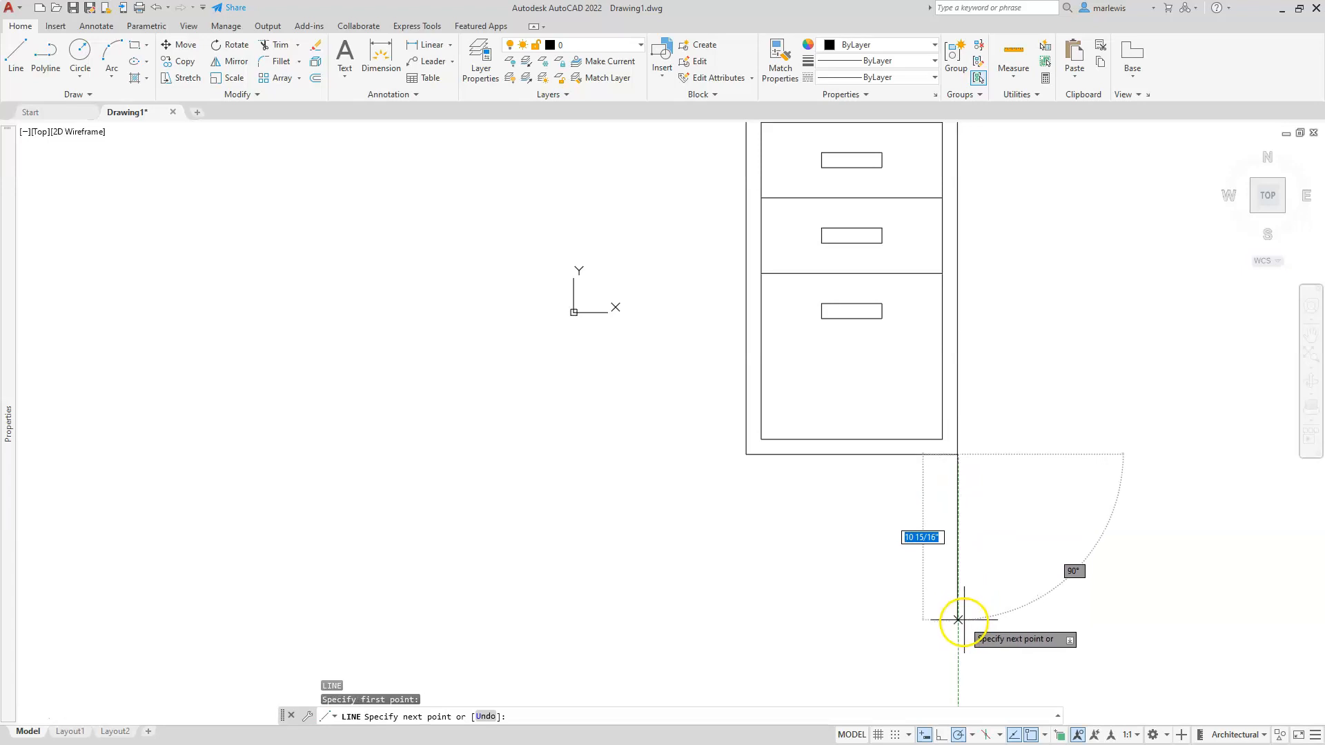
{"action": "left_click", "coordinate": [959, 624]}
{"action": "key", "text": "Return"}
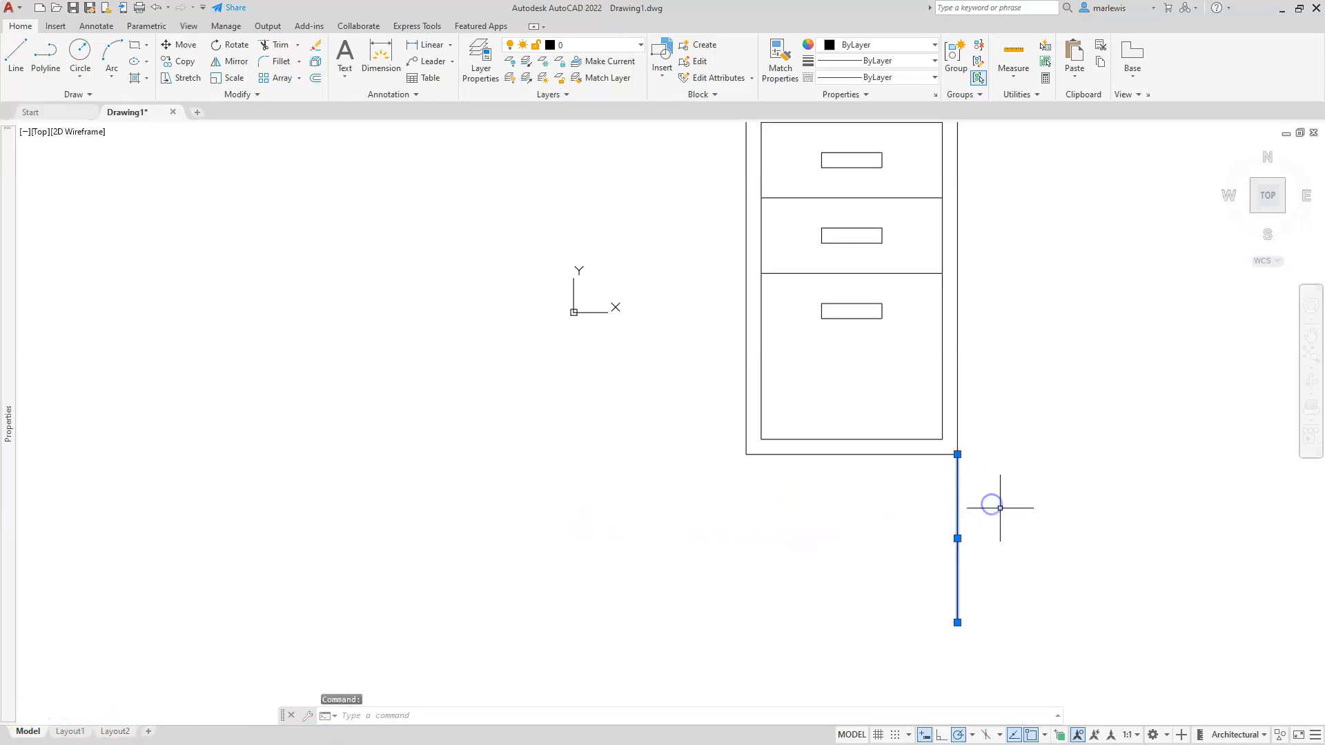
Rotate the vertical line about its upper endpoint so its lower end slants outward to the right of the cabinet
{"action": "left_click", "coordinate": [957, 454]}
{"action": "key", "text": "space"}
{"action": "key", "text": "space"}
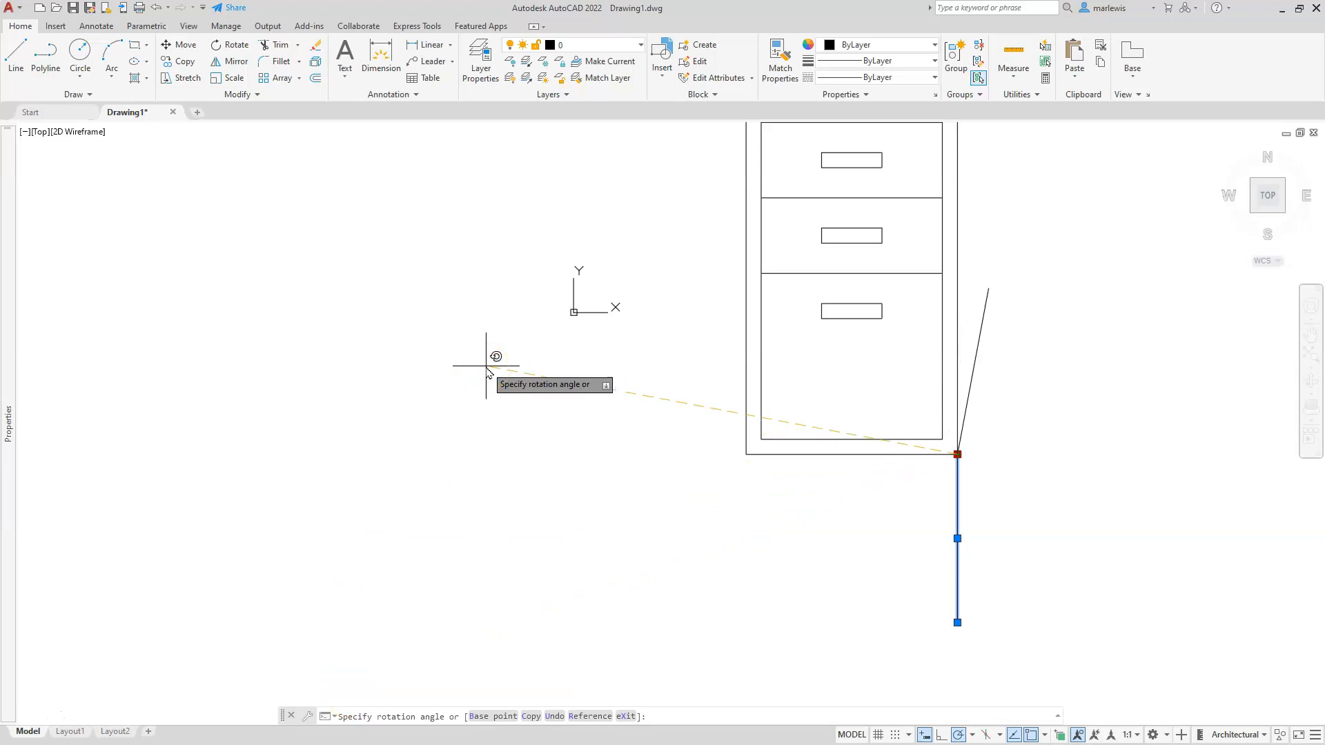
{"action": "key", "text": "Return"}
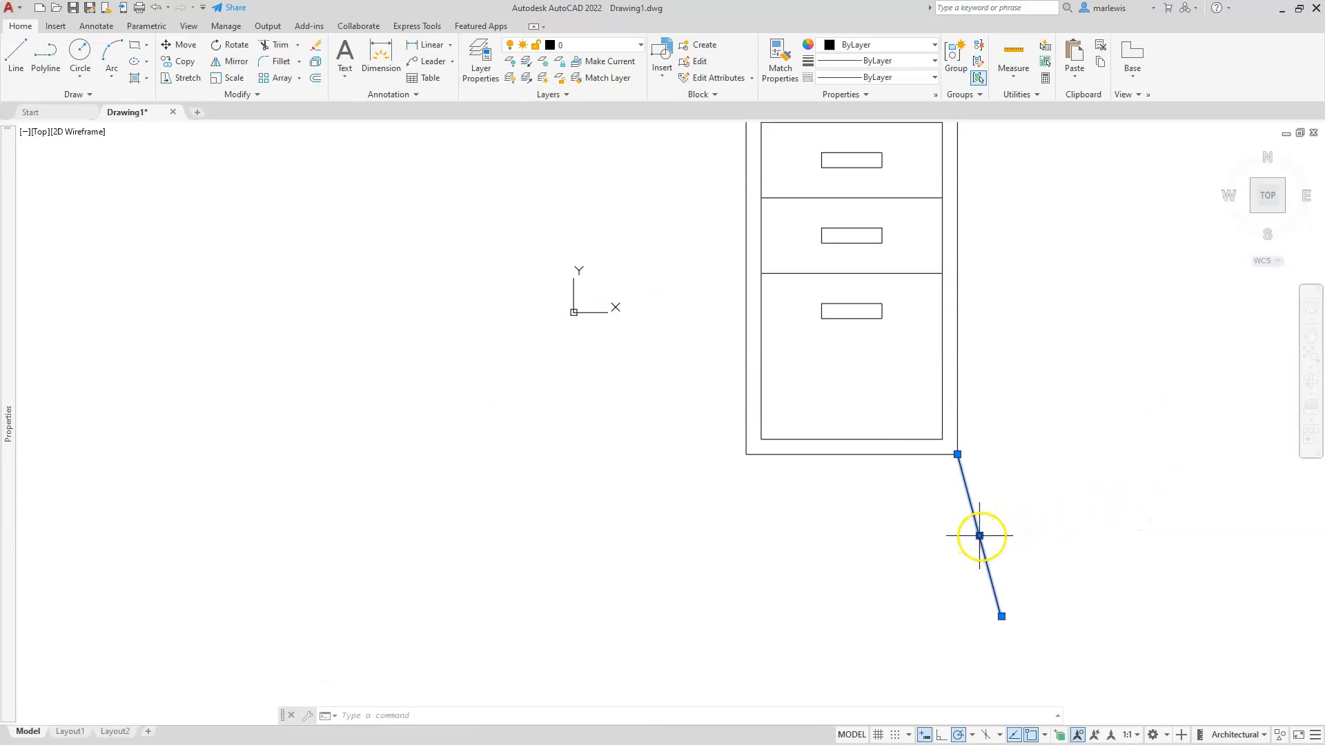
Move the slanted leg line horizontally 1" to the left
{"action": "left_click", "coordinate": [979, 536]}
{"action": "key", "text": "space"}
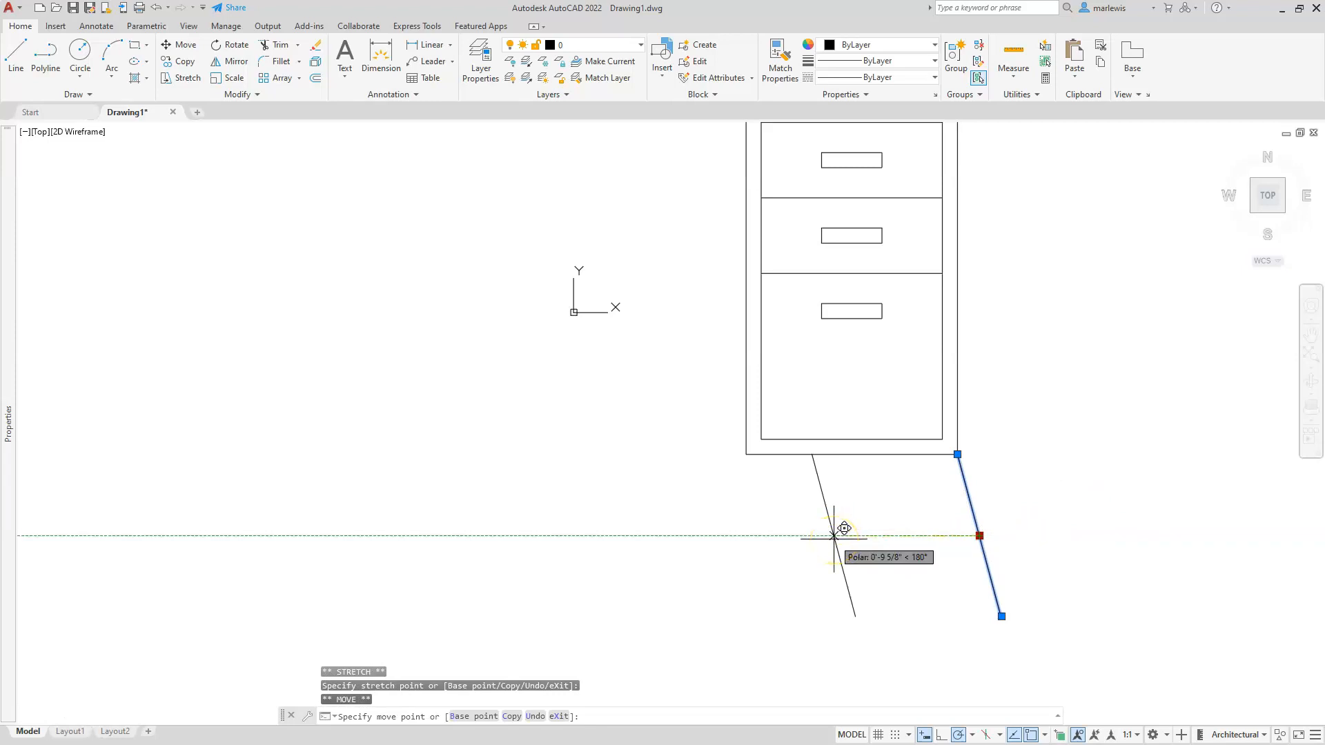
{"action": "type", "text": "1"}
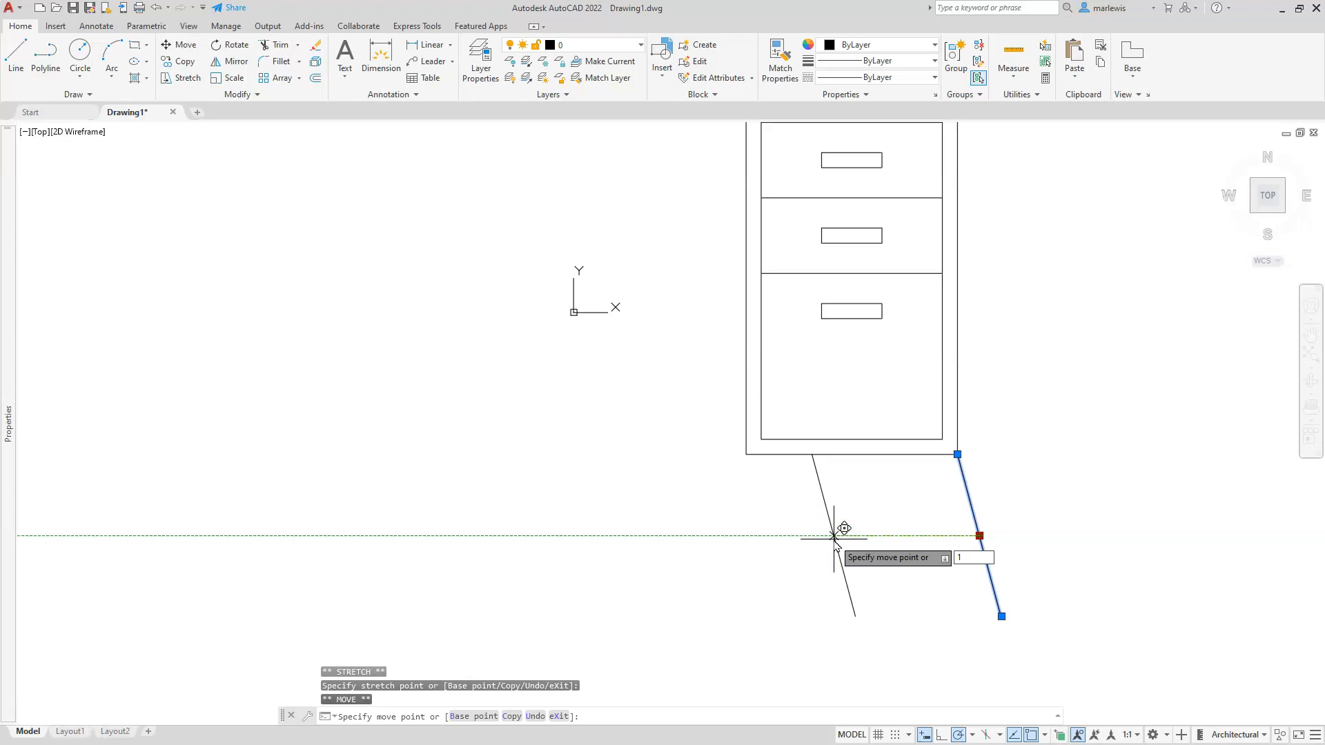
{"action": "key", "text": "Return"}
{"action": "key", "text": "Escape"}
{"action": "key", "text": "Escape"}
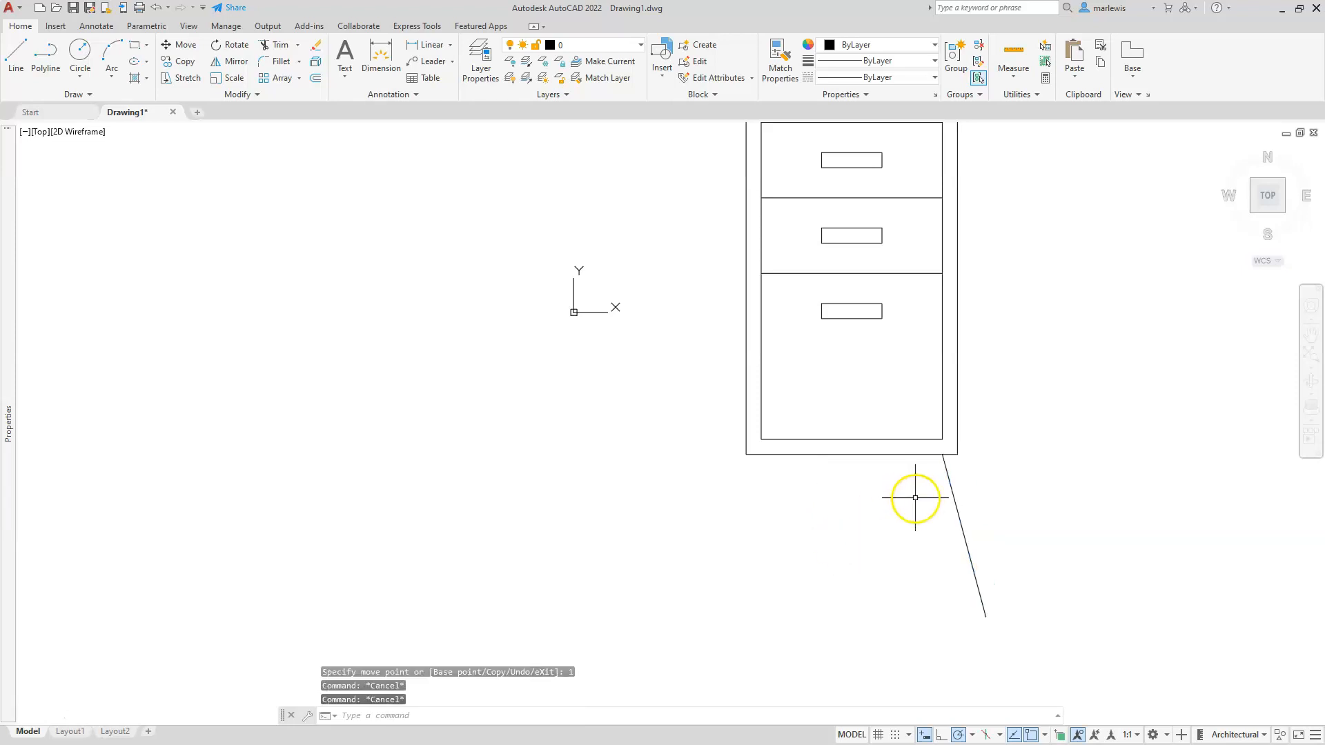
Offset the slanted leg line 1.5" to the left to form the leg's other side
{"action": "type", "text": "o"}
{"action": "key", "text": "Return"}
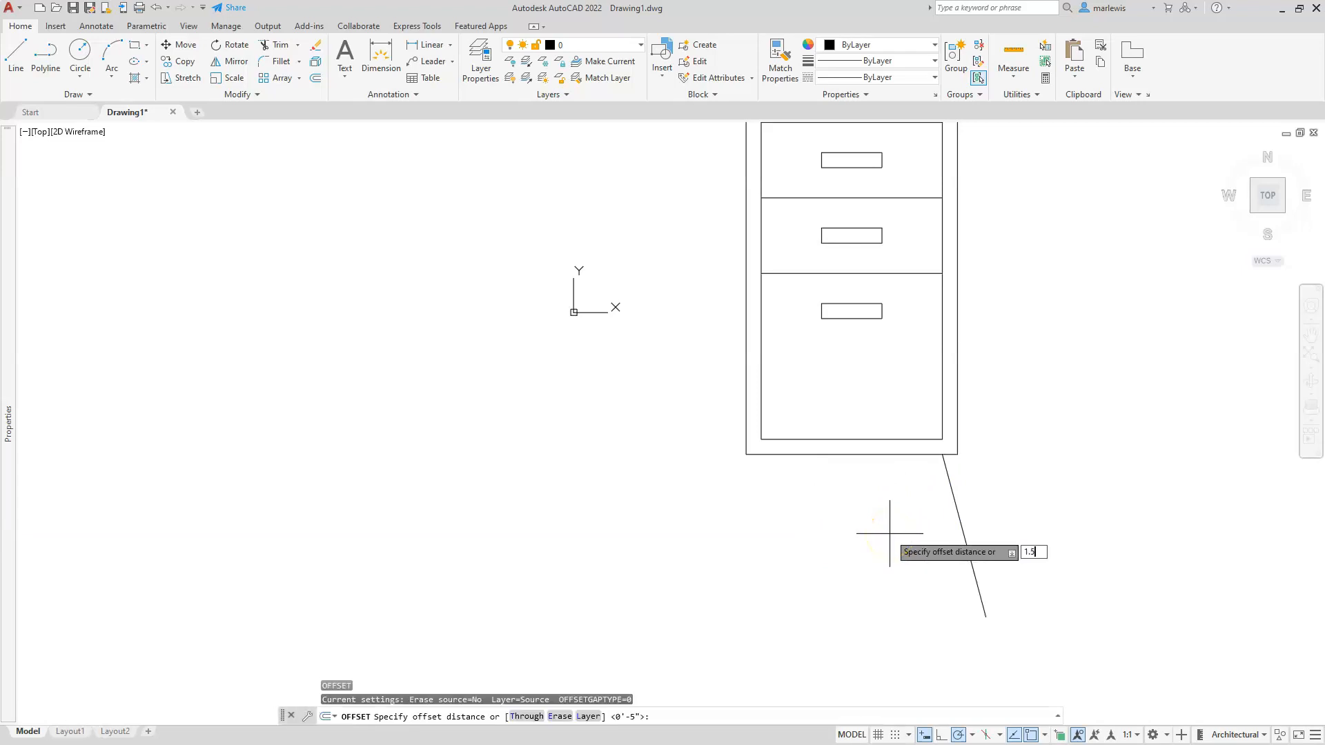
{"action": "key", "text": "Return"}
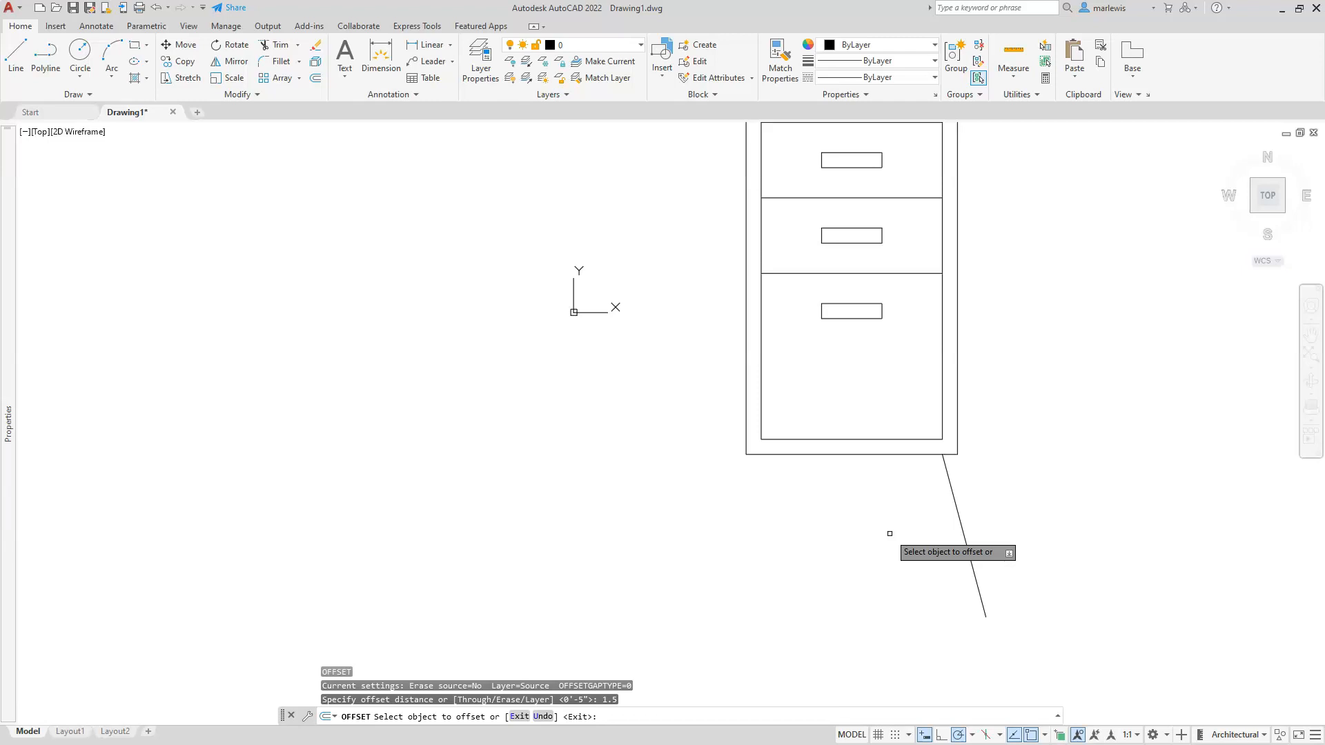
{"action": "left_click", "coordinate": [957, 514]}
{"action": "left_click", "coordinate": [804, 570]}
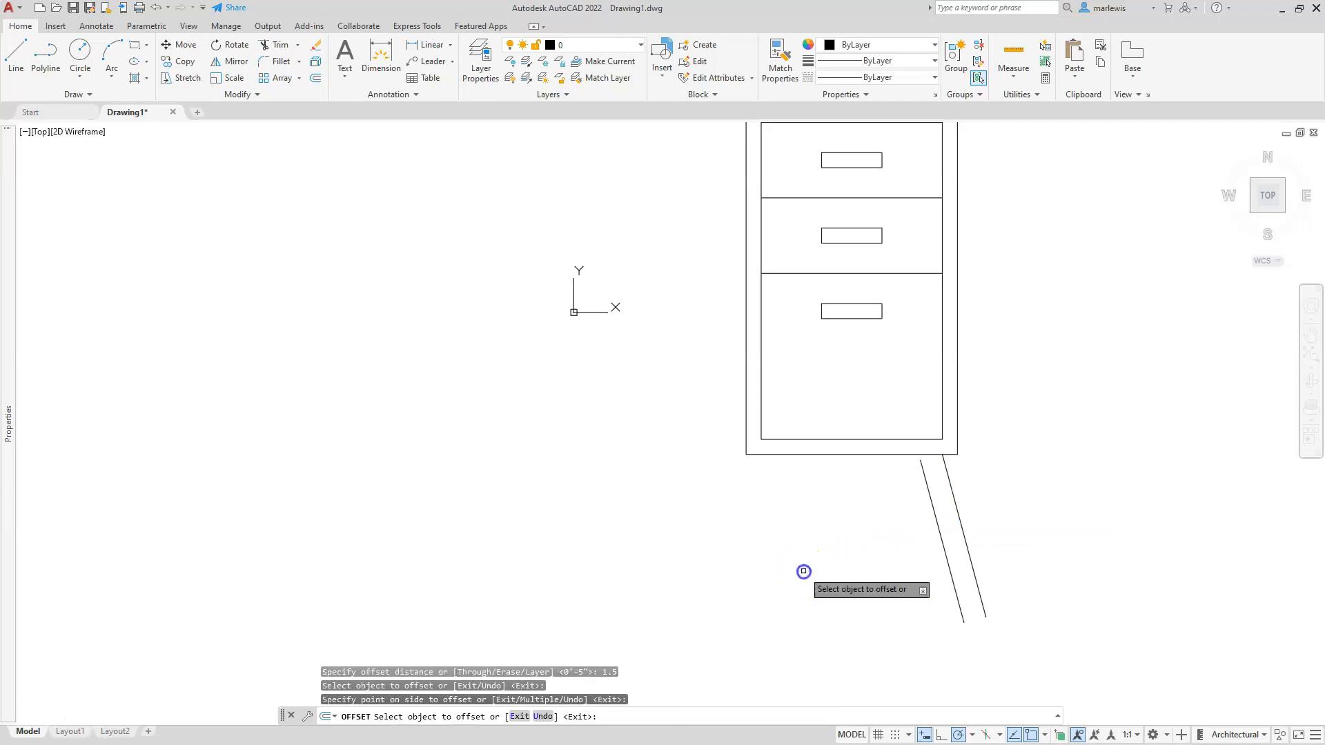
Place a horizontal construction line offset 2'6" below the desktop's top edge to mark the floor level
{"action": "scroll", "coordinate": [766, 448], "scroll_direction": "down", "scroll_amount": 2}
{"action": "middle_click_drag", "start_coordinate": [768, 437], "coordinate": [706, 437]}
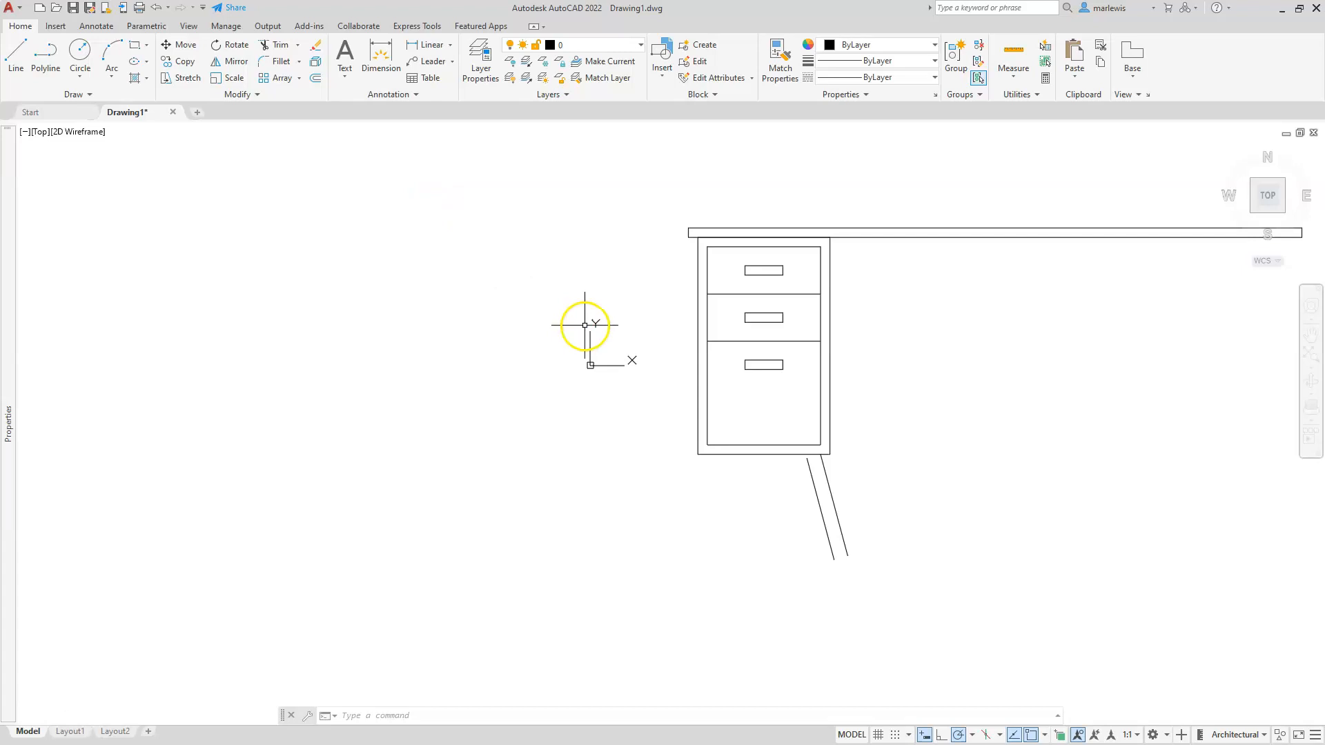
{"action": "type", "text": "XL"}
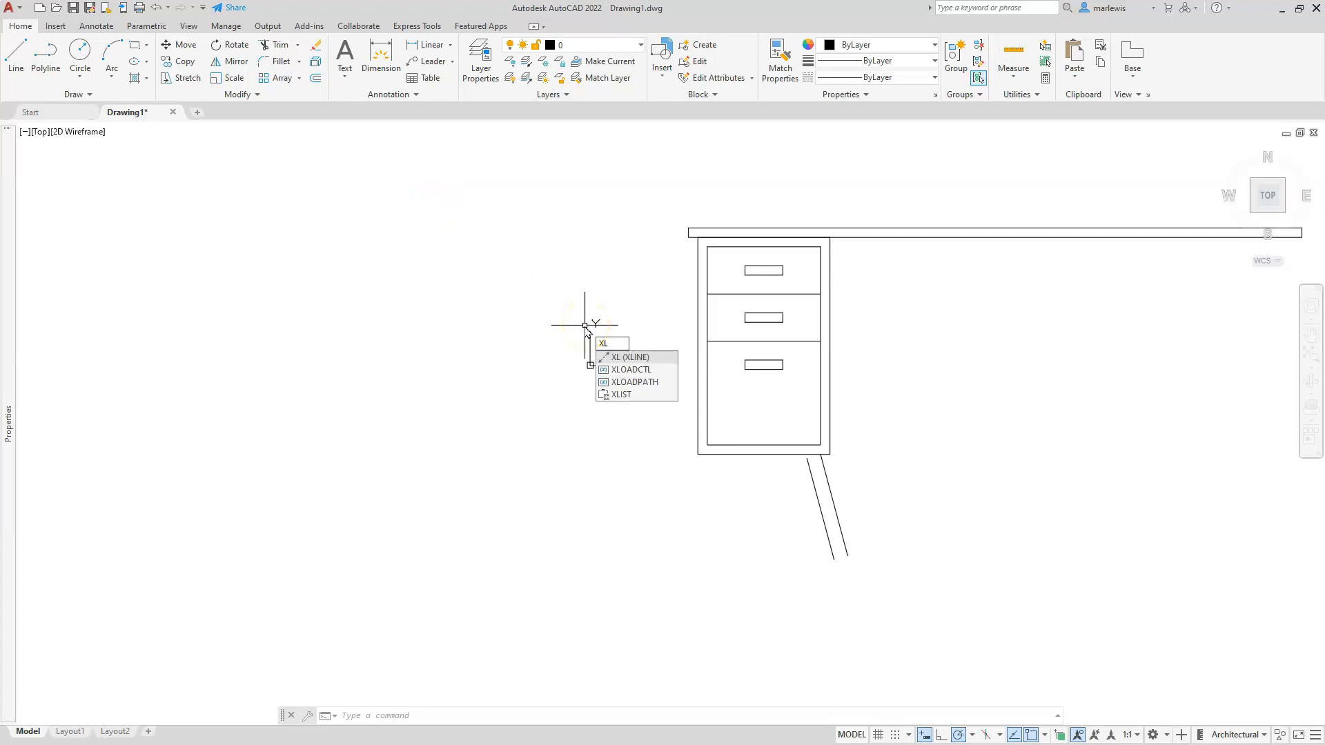
{"action": "key", "text": "Return"}
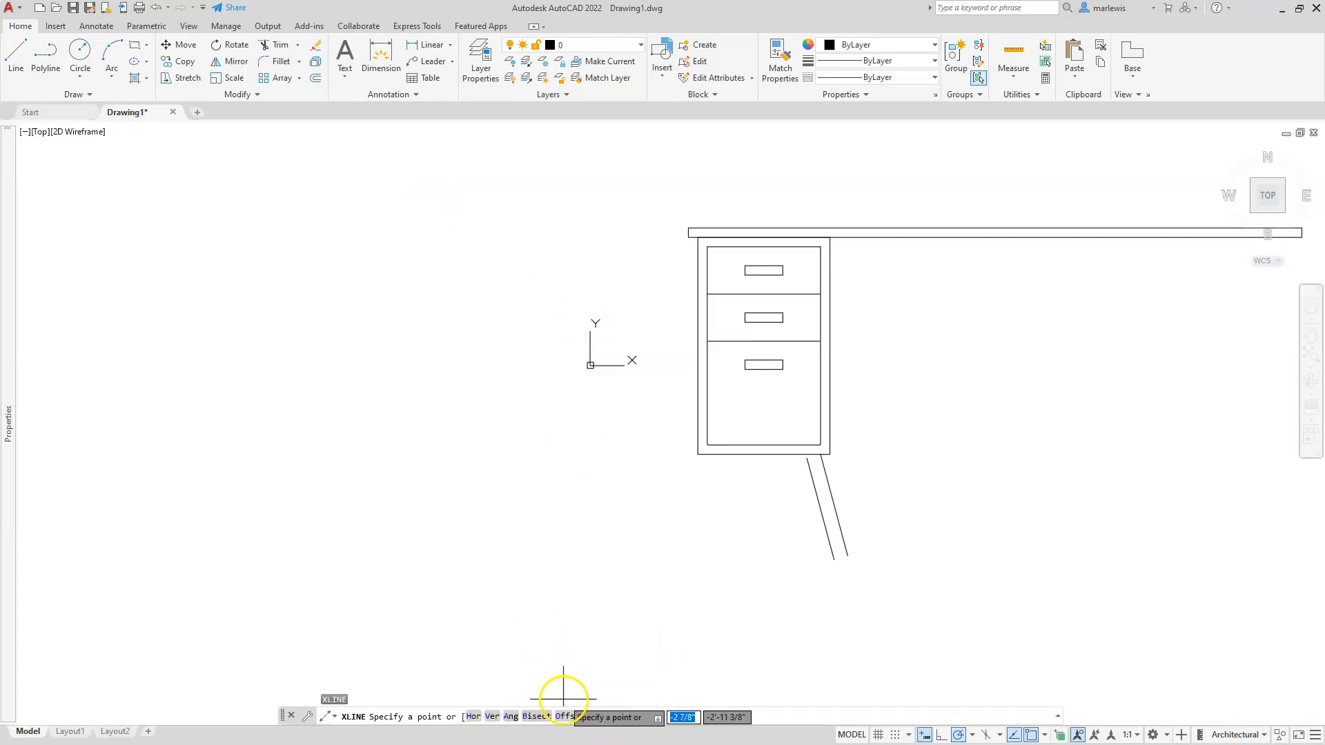
{"action": "left_click", "coordinate": [570, 717]}
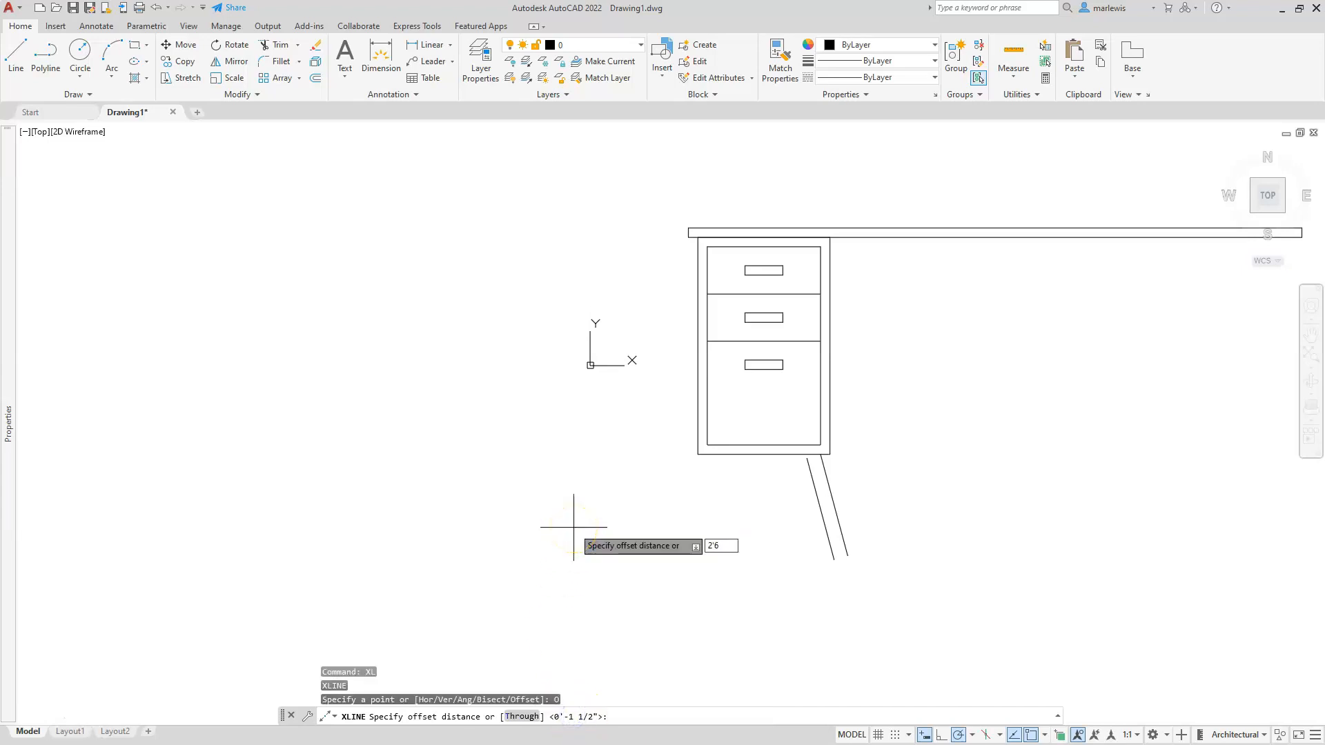
{"action": "key", "text": "Return"}
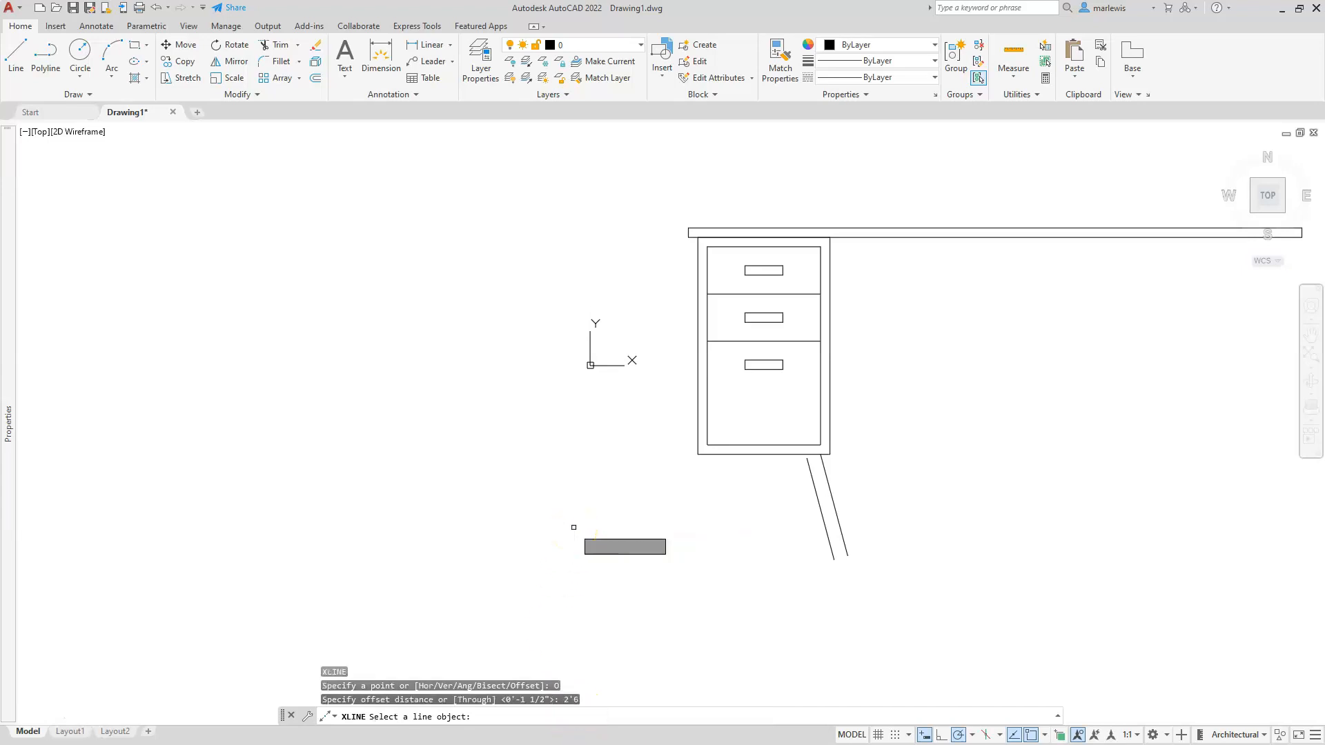
{"action": "left_click", "coordinate": [727, 228]}
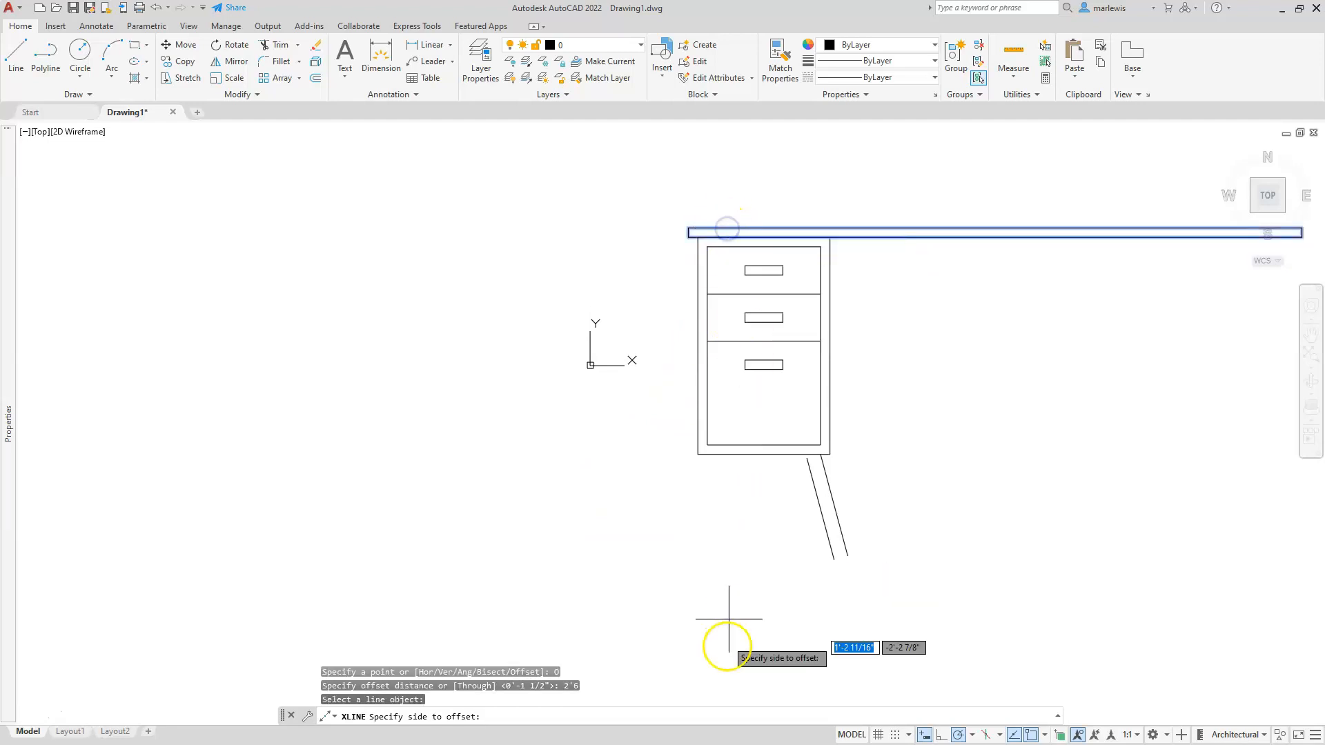
{"action": "left_click", "coordinate": [709, 565]}
{"action": "scroll", "coordinate": [842, 473], "scroll_direction": "up", "scroll_amount": 6}
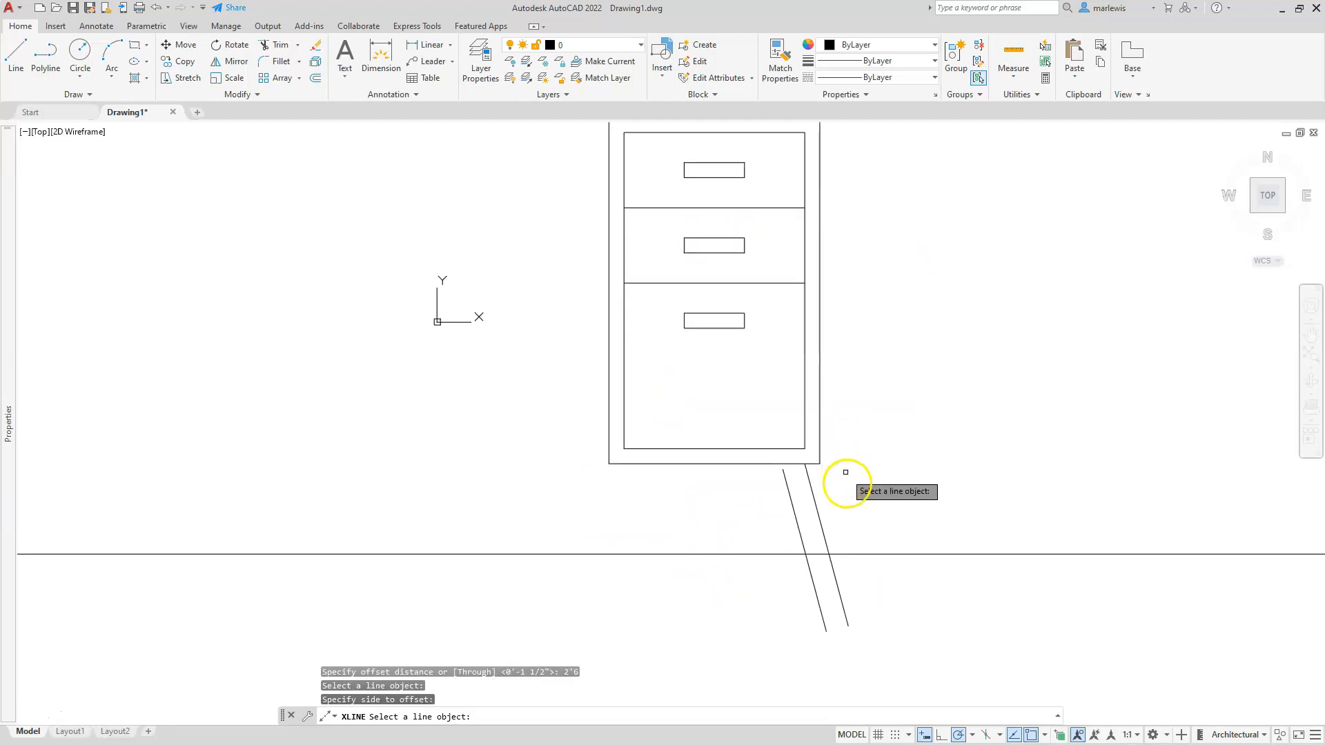
{"action": "middle_click_drag", "start_coordinate": [863, 503], "coordinate": [871, 419]}
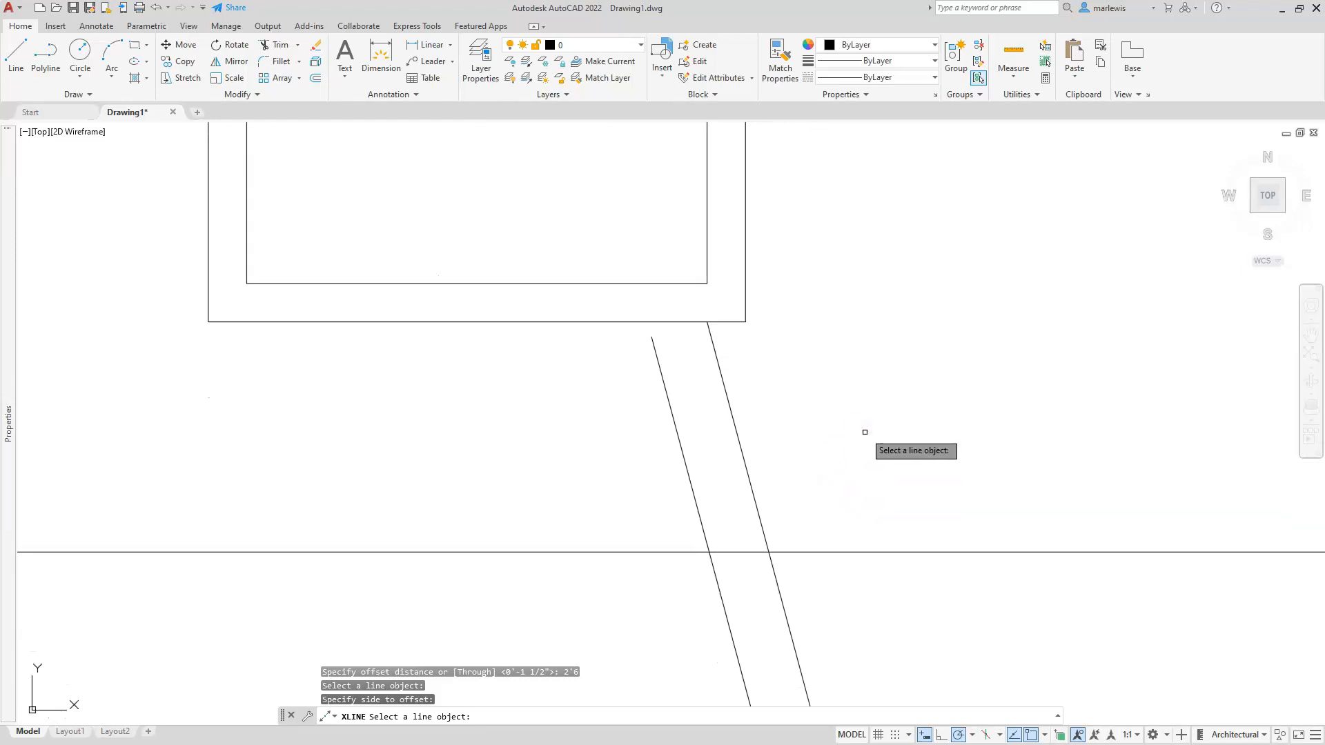
{"action": "key", "text": "Escape"}
{"action": "key", "text": "Escape"}
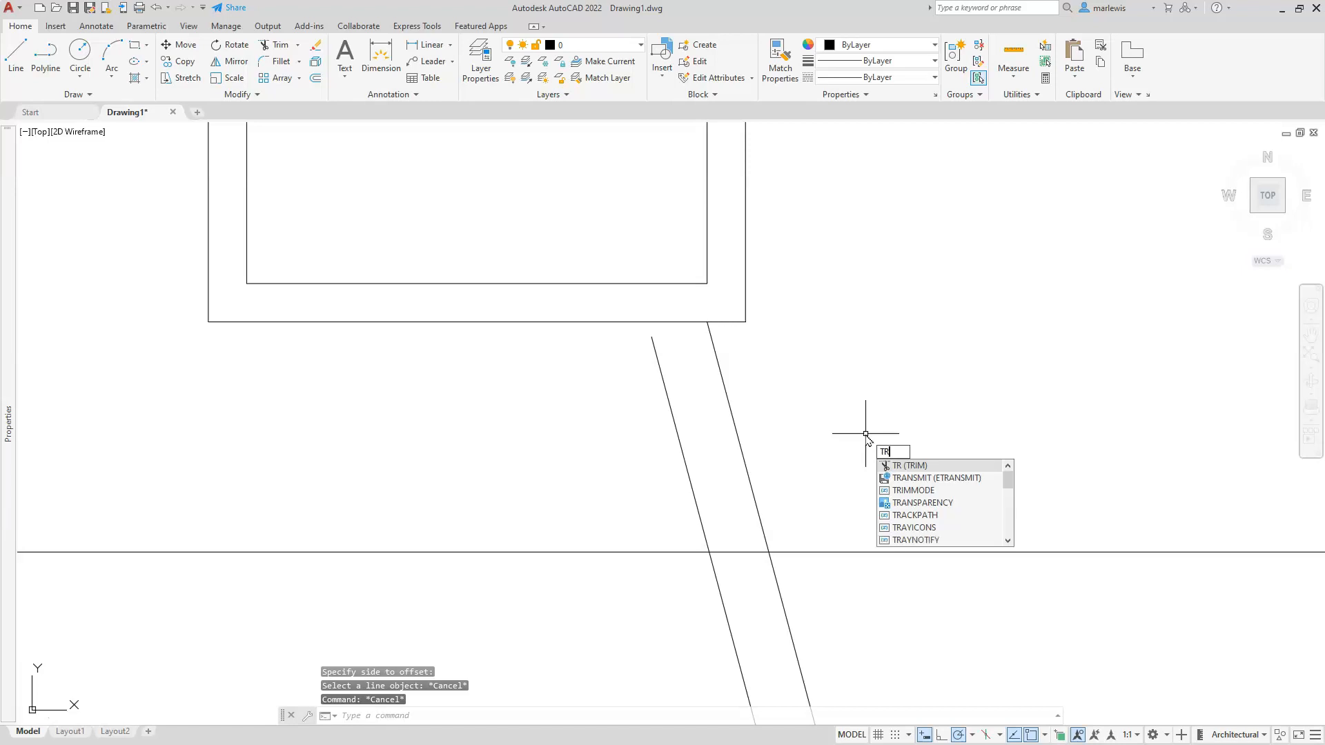
Trim the floor line and leg lines to close the leg's foot, and extend the left leg line to the cabinet's bottom edge
{"action": "key", "text": "Return"}
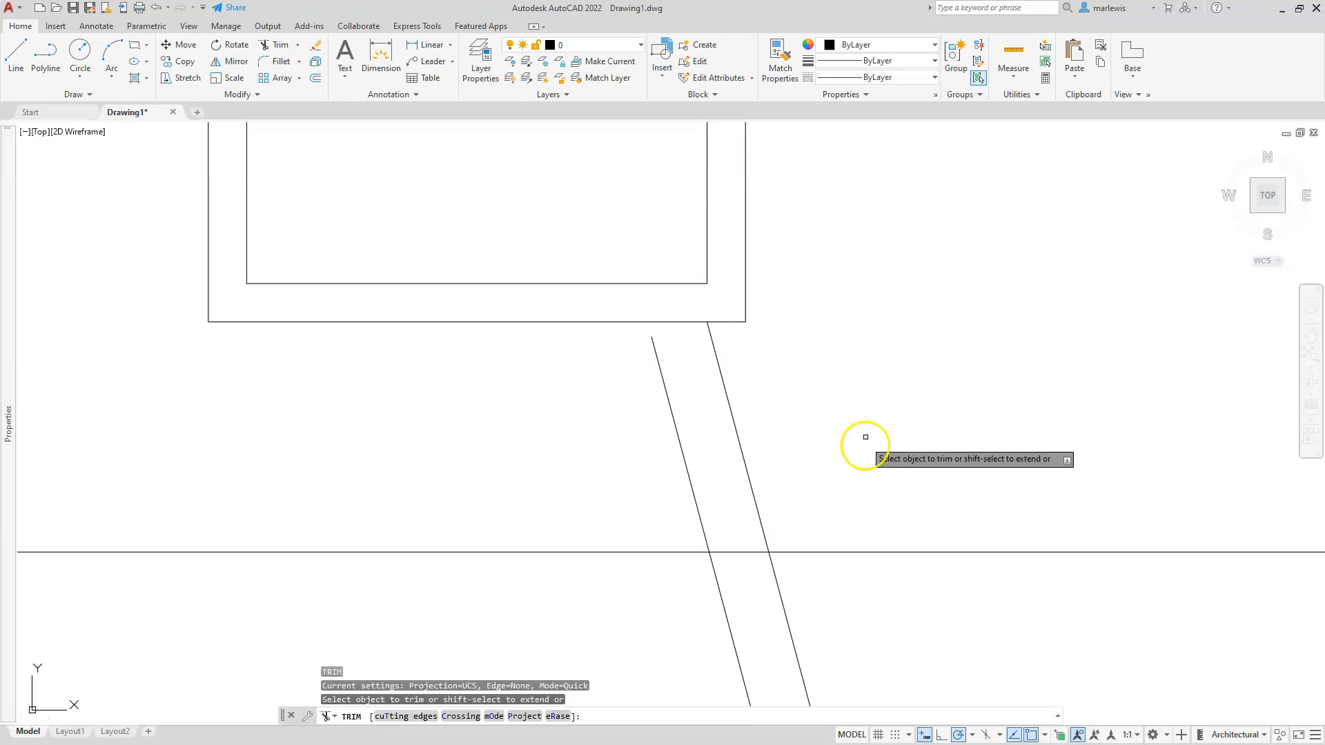
{"action": "left_click", "coordinate": [867, 550]}
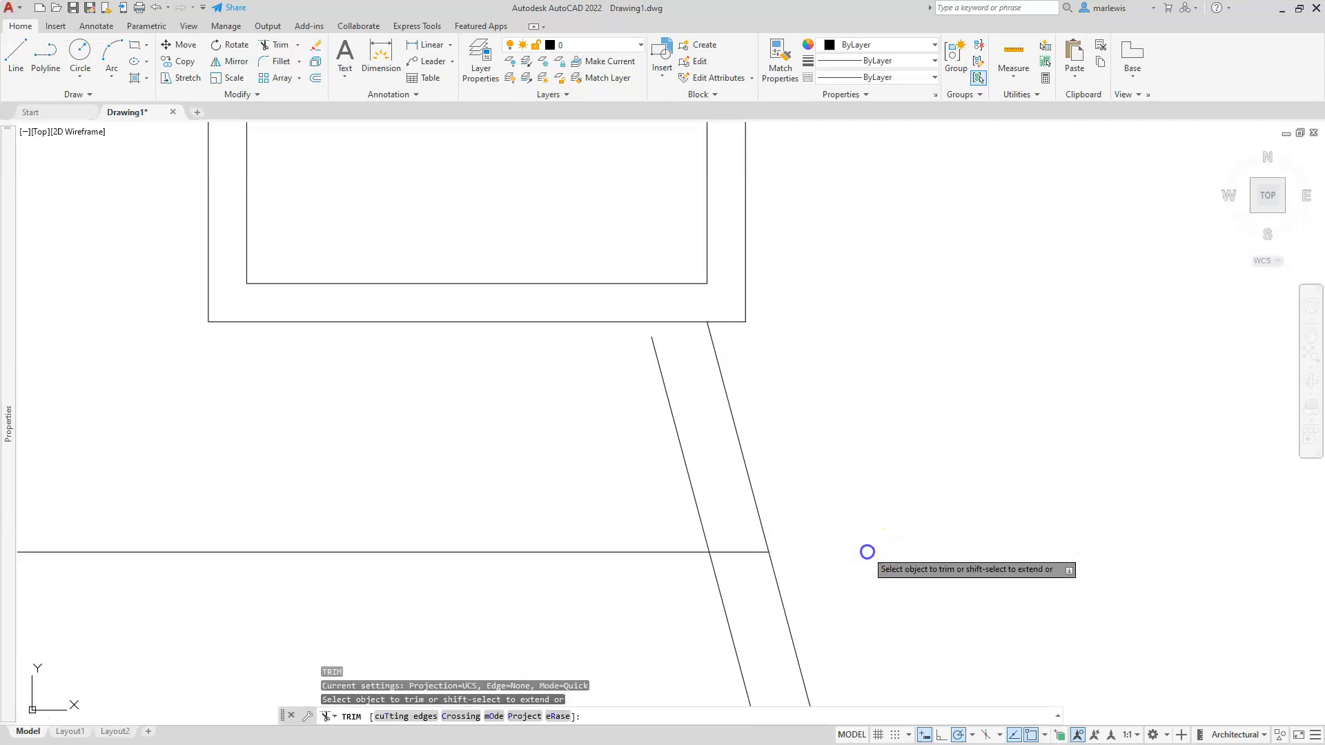
{"action": "left_click", "coordinate": [663, 551]}
{"action": "left_click", "coordinate": [721, 595]}
{"action": "left_click", "coordinate": [774, 583]}
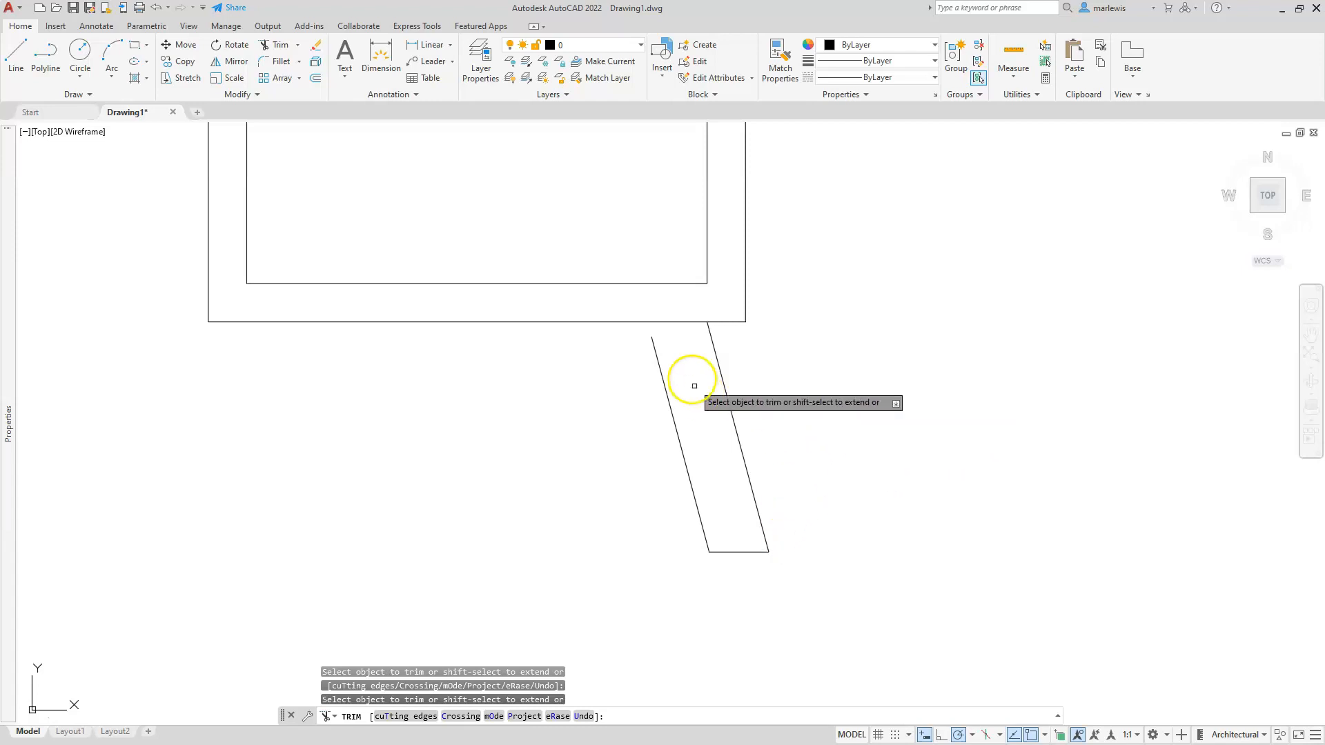
{"action": "left_click", "coordinate": [652, 347], "text": "shift"}
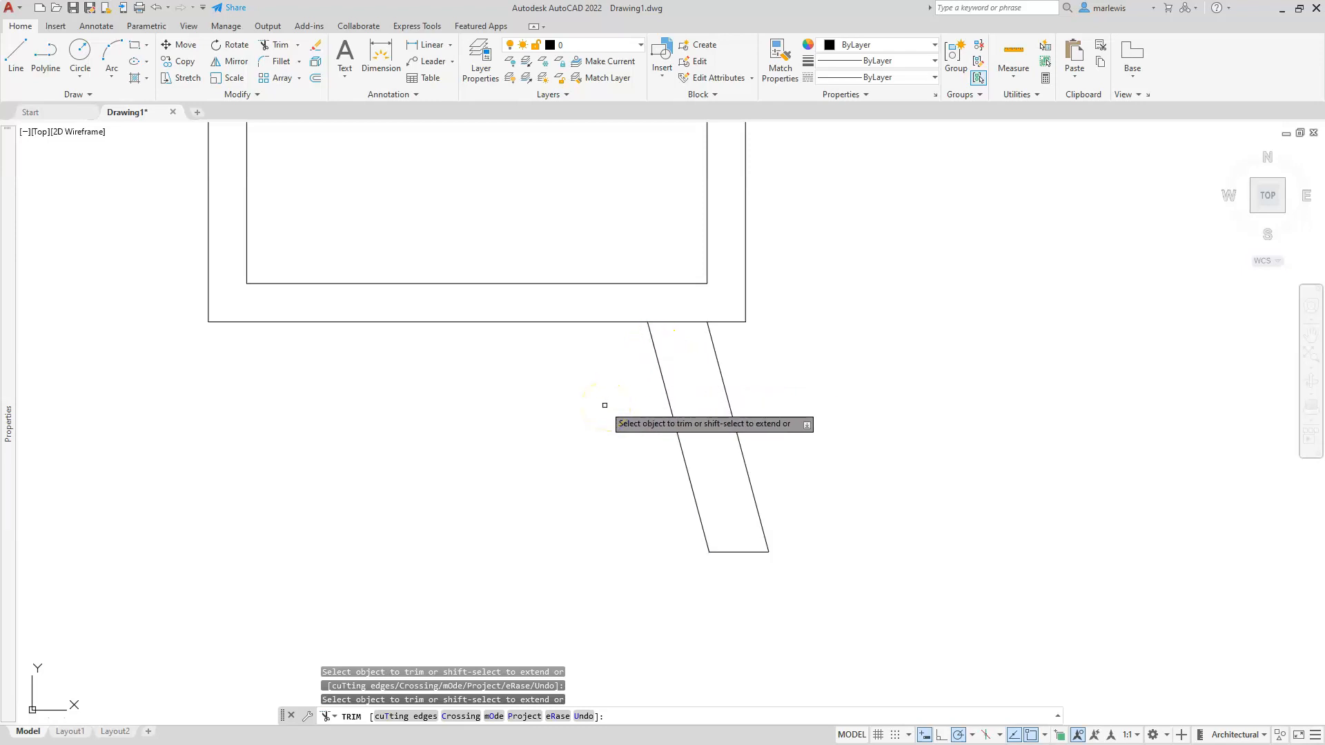
{"action": "key", "text": "Escape"}
Mirror a copy of the angled leg about the cabinet's vertical centerline to form the opposite leg
{"action": "scroll", "coordinate": [593, 411], "scroll_direction": "down", "scroll_amount": 4}
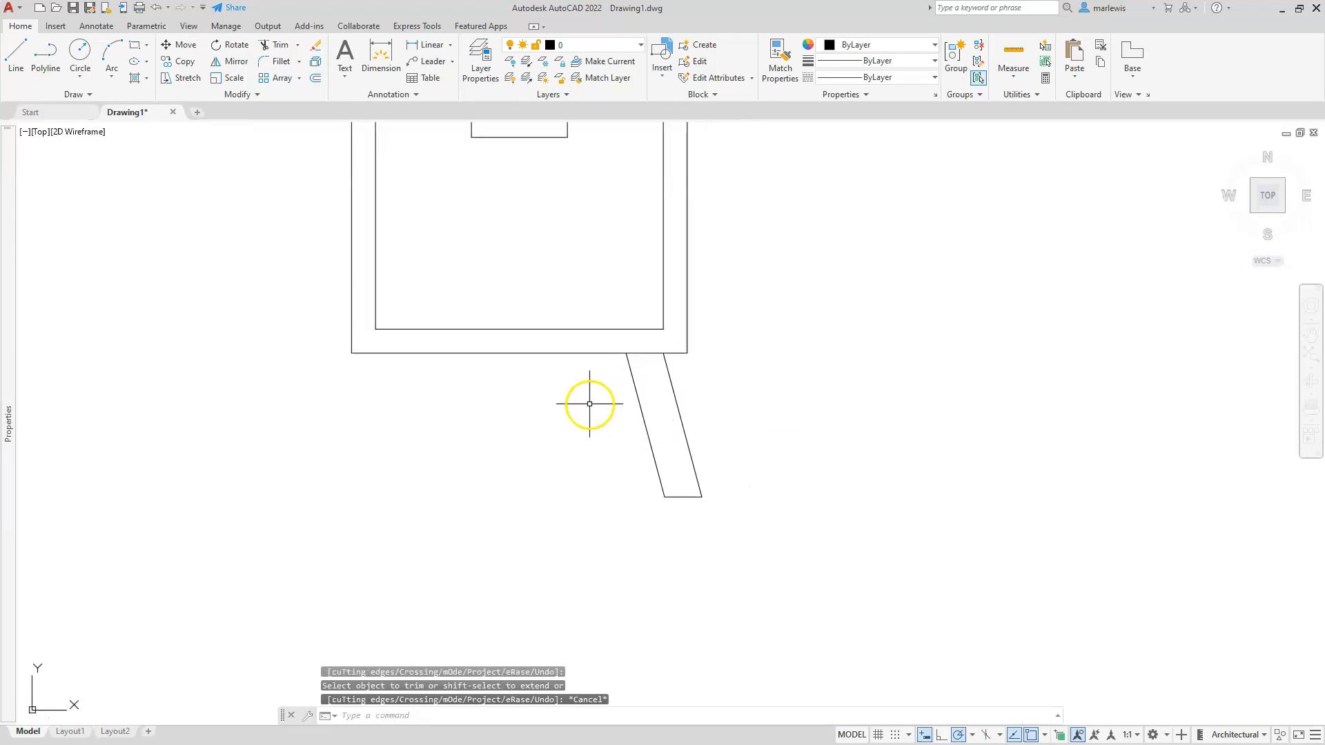
{"action": "mouse_move", "coordinate": [587, 423]}
{"action": "middle_mouse_down"}
{"action": "mouse_move", "coordinate": [798, 503]}
{"action": "mouse_move", "coordinate": [851, 550]}
{"action": "mouse_move", "coordinate": [851, 517]}
{"action": "mouse_move", "coordinate": [824, 511]}
{"action": "middle_mouse_up"}
{"action": "left_click", "coordinate": [884, 527]}
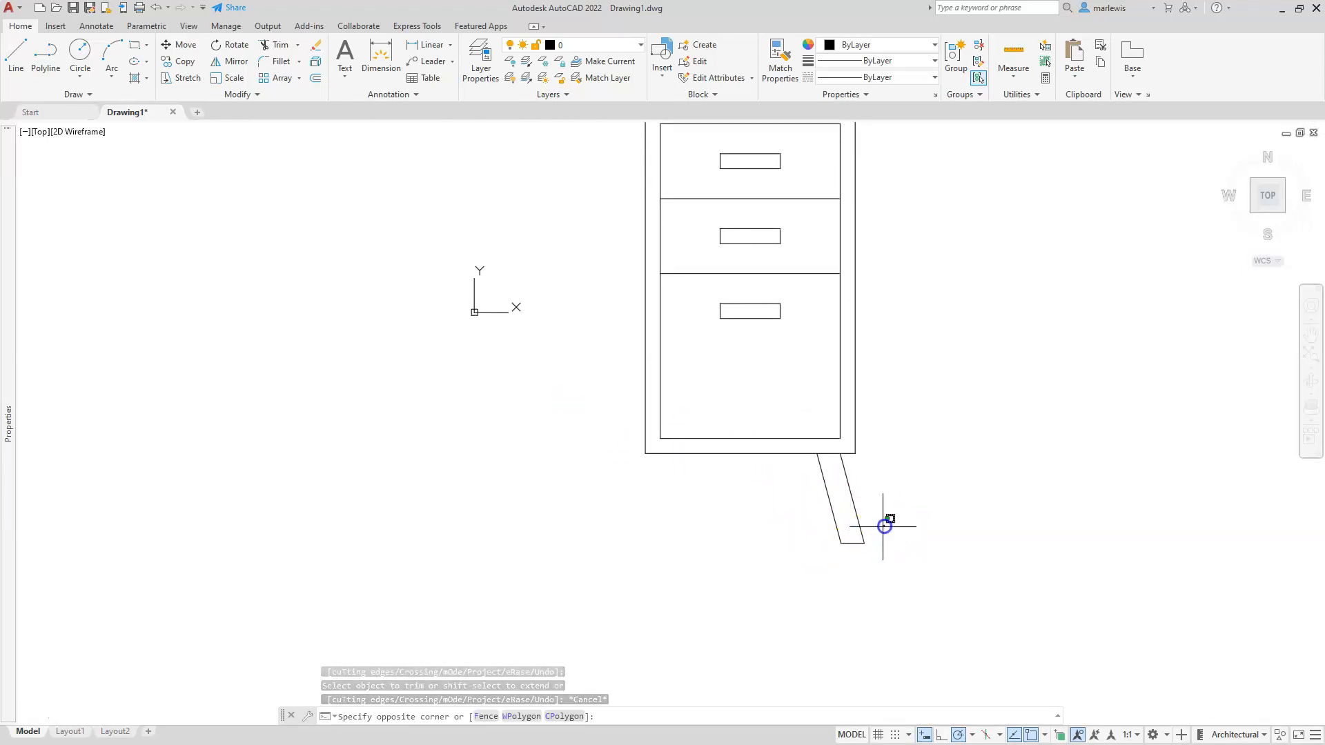
{"action": "left_click", "coordinate": [813, 574]}
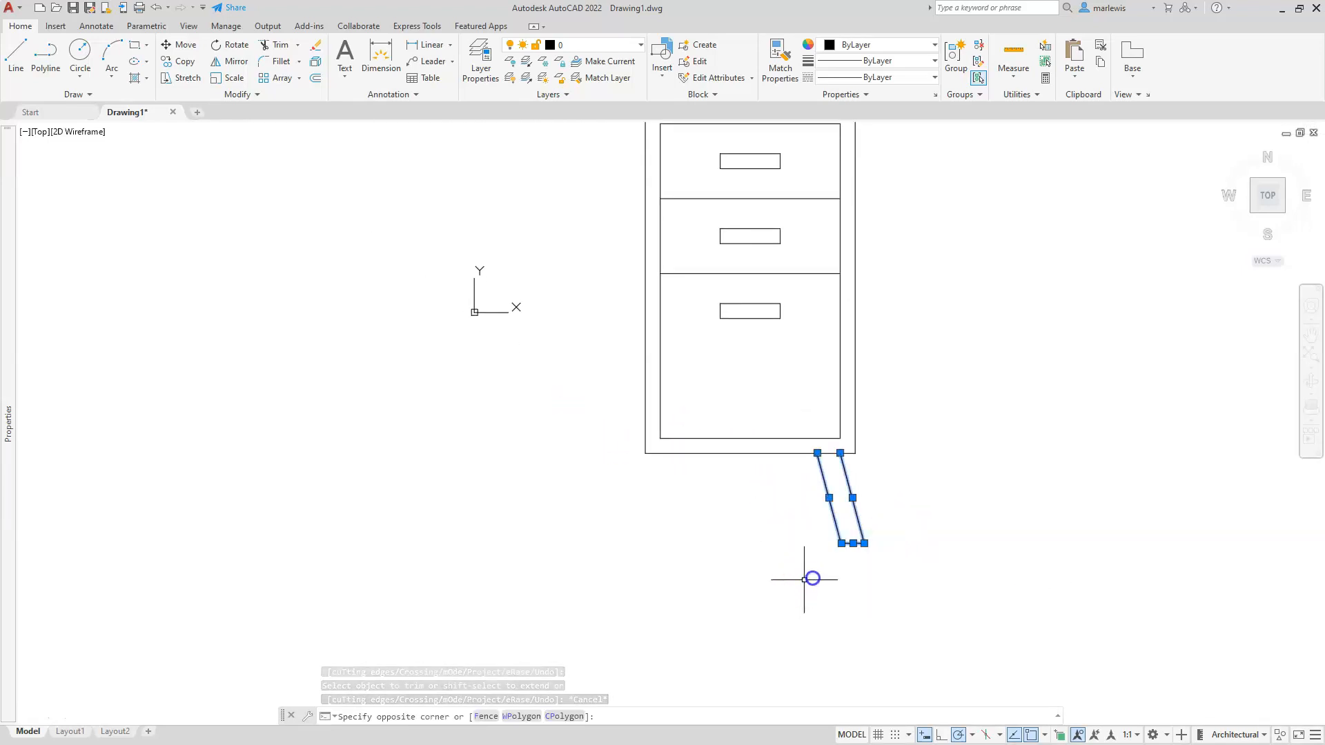
{"action": "left_click", "coordinate": [841, 543]}
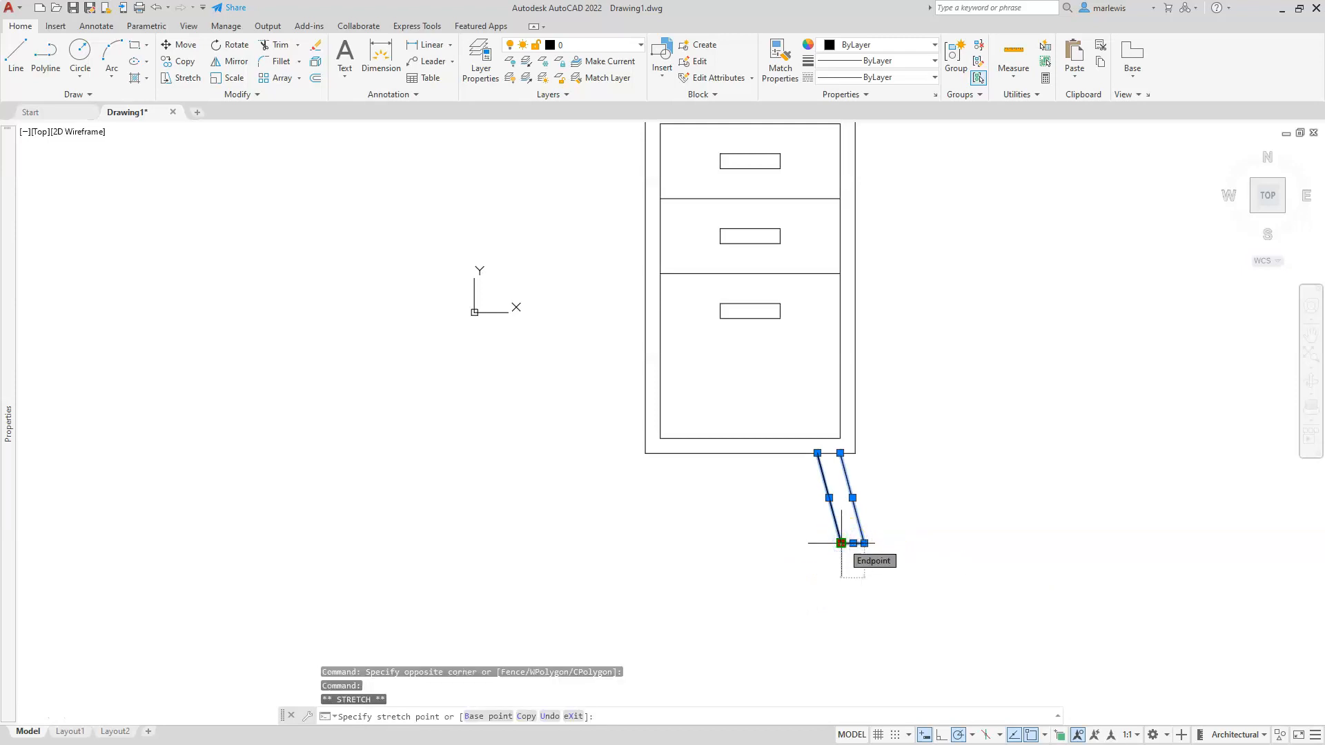
{"action": "key", "text": "space"}
{"action": "key", "text": "space"}
{"action": "key", "text": "space"}
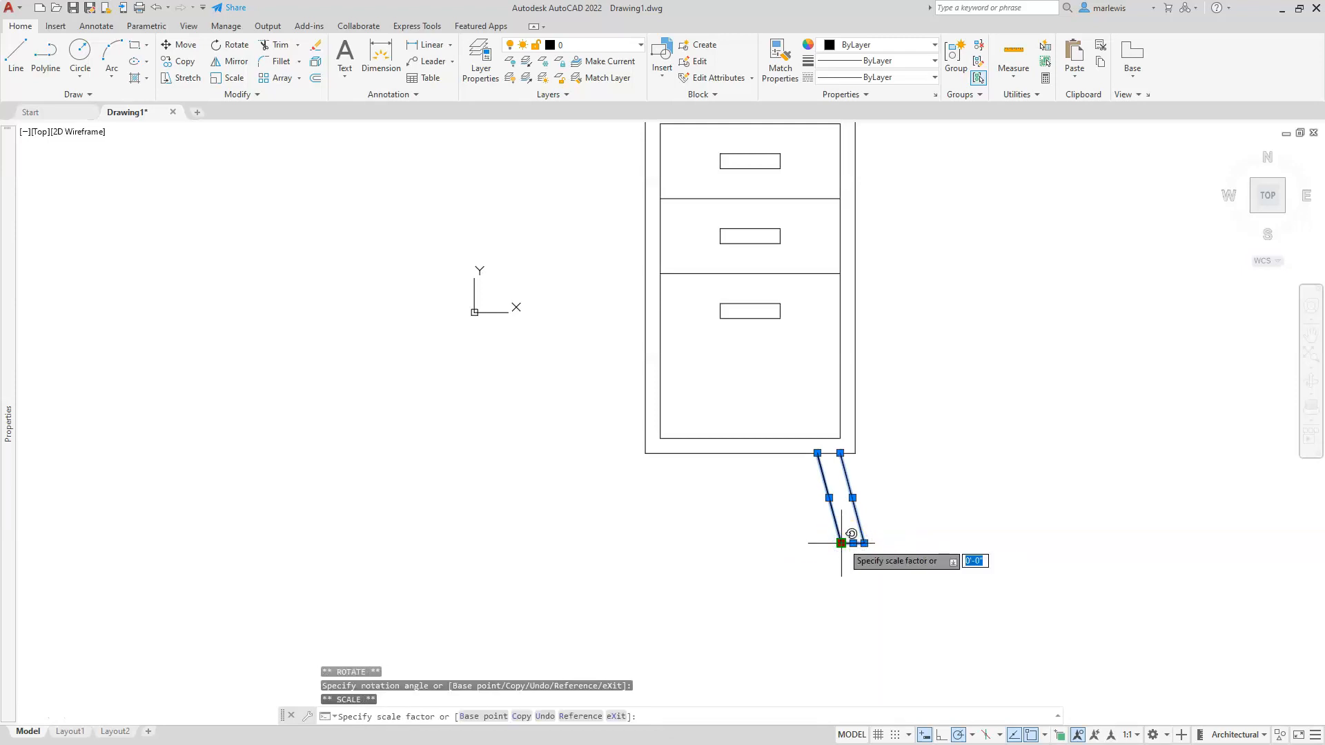
{"action": "key", "text": "space"}
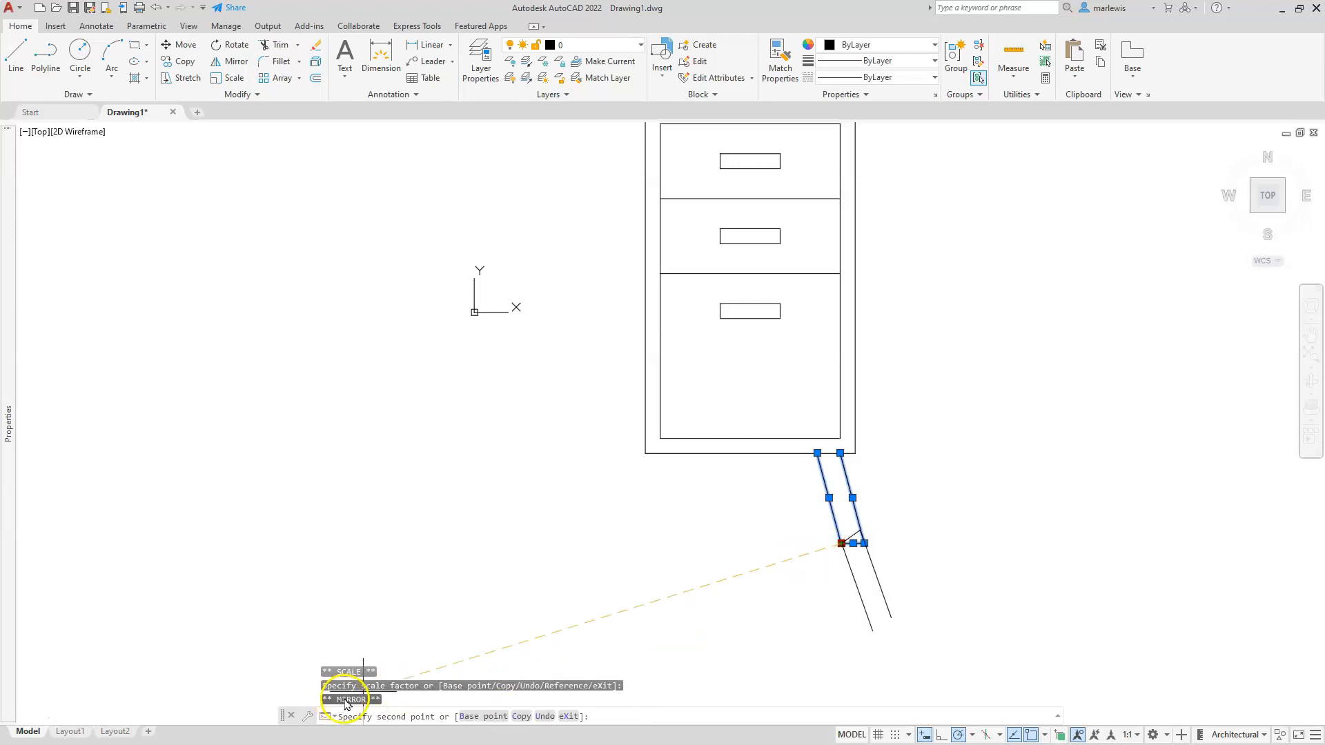
{"action": "left_click", "coordinate": [522, 717]}
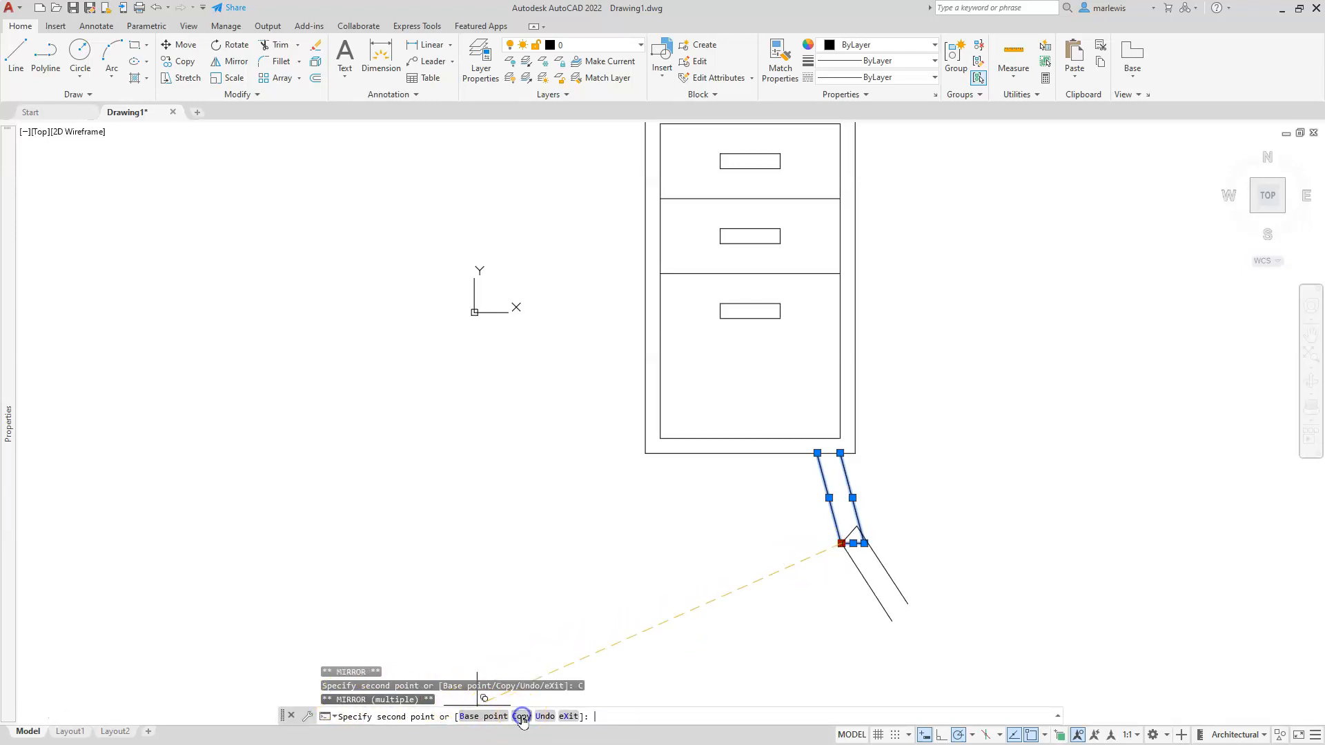
{"action": "left_click", "coordinate": [483, 717]}
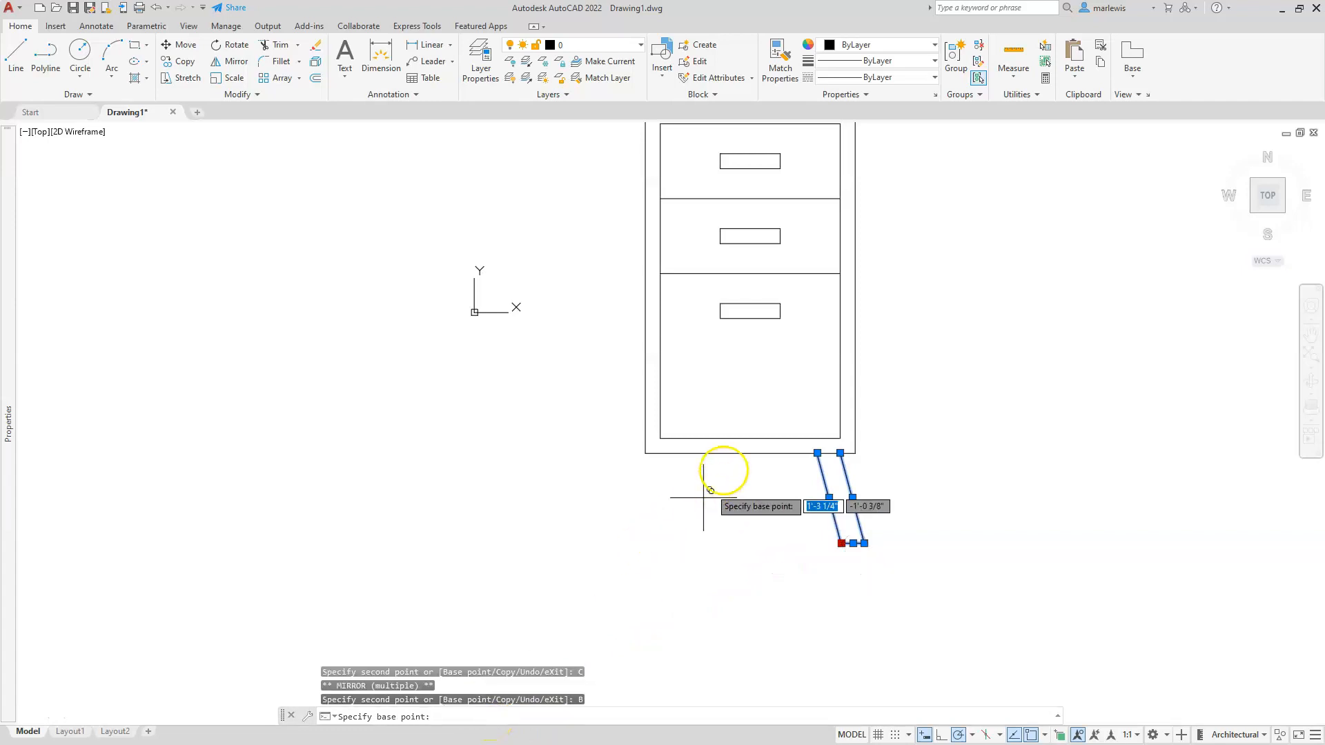
{"action": "left_click", "coordinate": [750, 438]}
{"action": "left_click", "coordinate": [745, 486]}
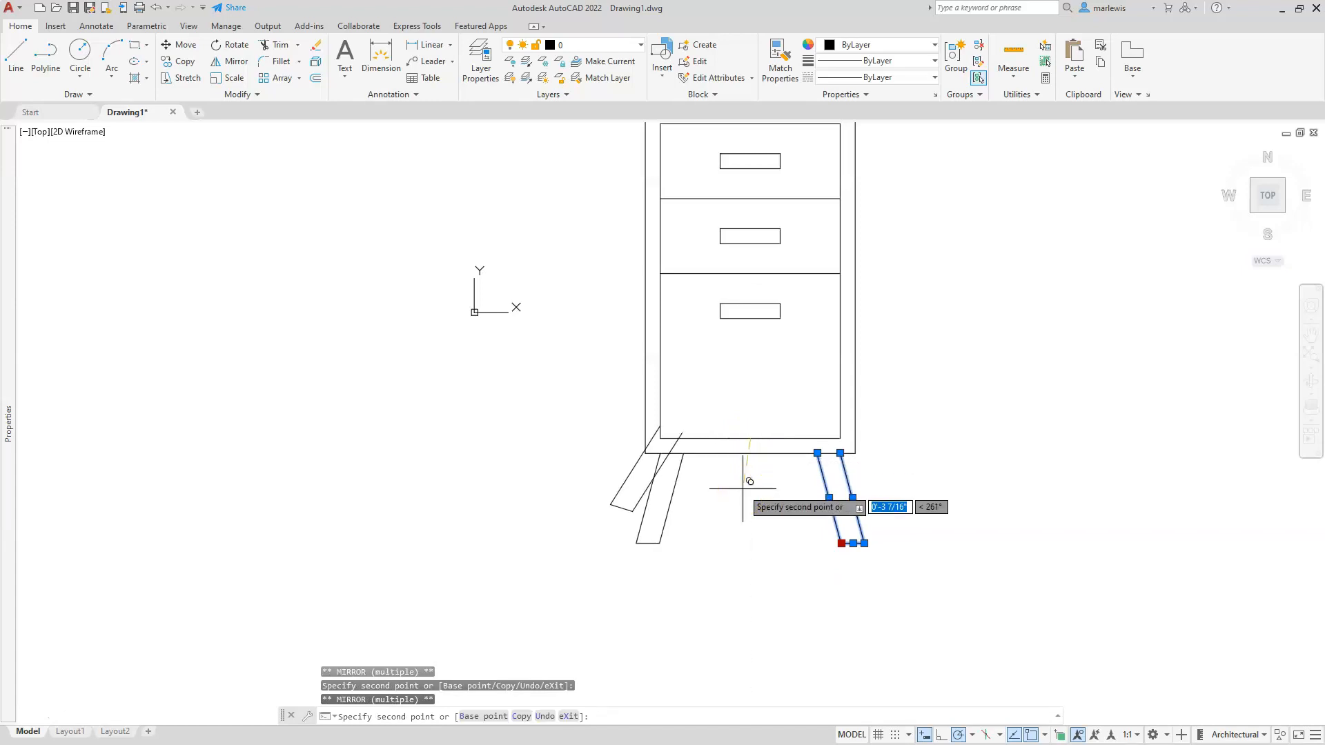
{"action": "key", "text": "Escape"}
{"action": "key", "text": "Escape"}
Mirror a copy of the whole drawer cabinet with its handles and legs about the vertical line through the desktop's midpoint
{"action": "scroll", "coordinate": [743, 482], "scroll_direction": "down", "scroll_amount": 2}
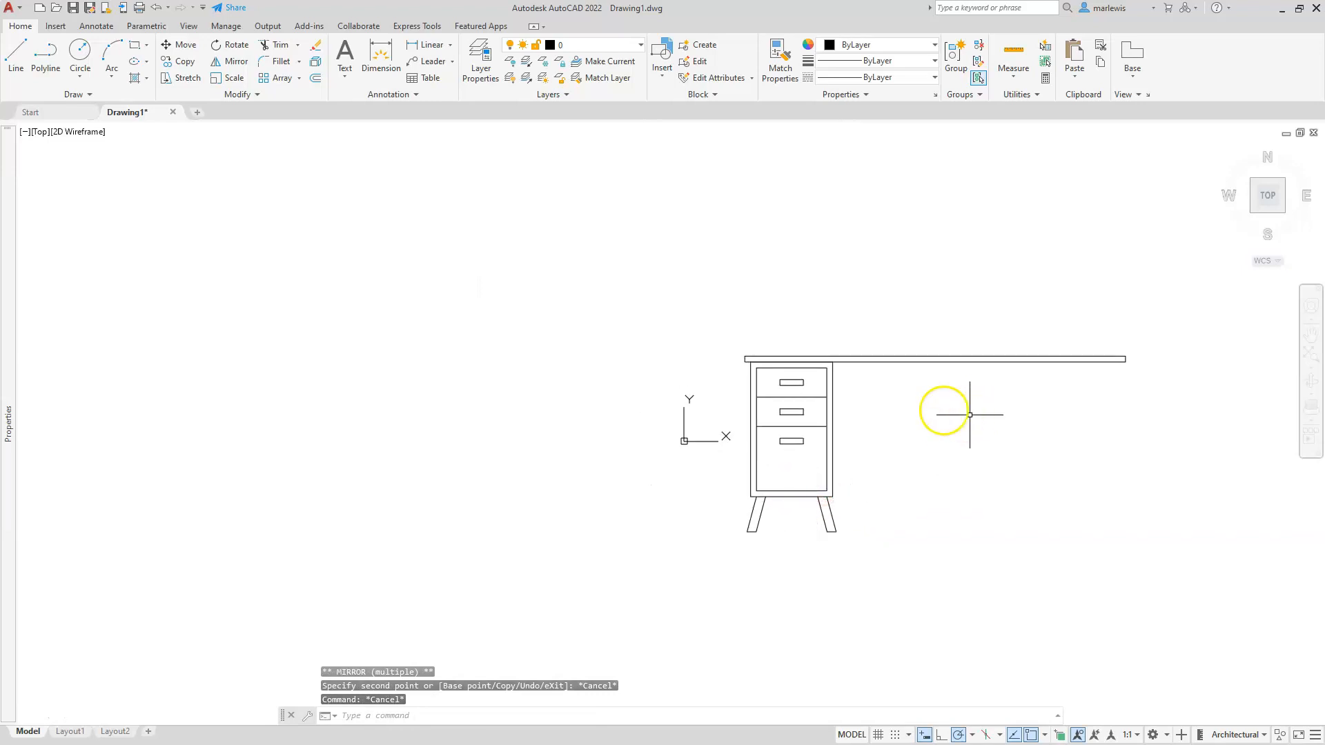
{"action": "left_click", "coordinate": [669, 305]}
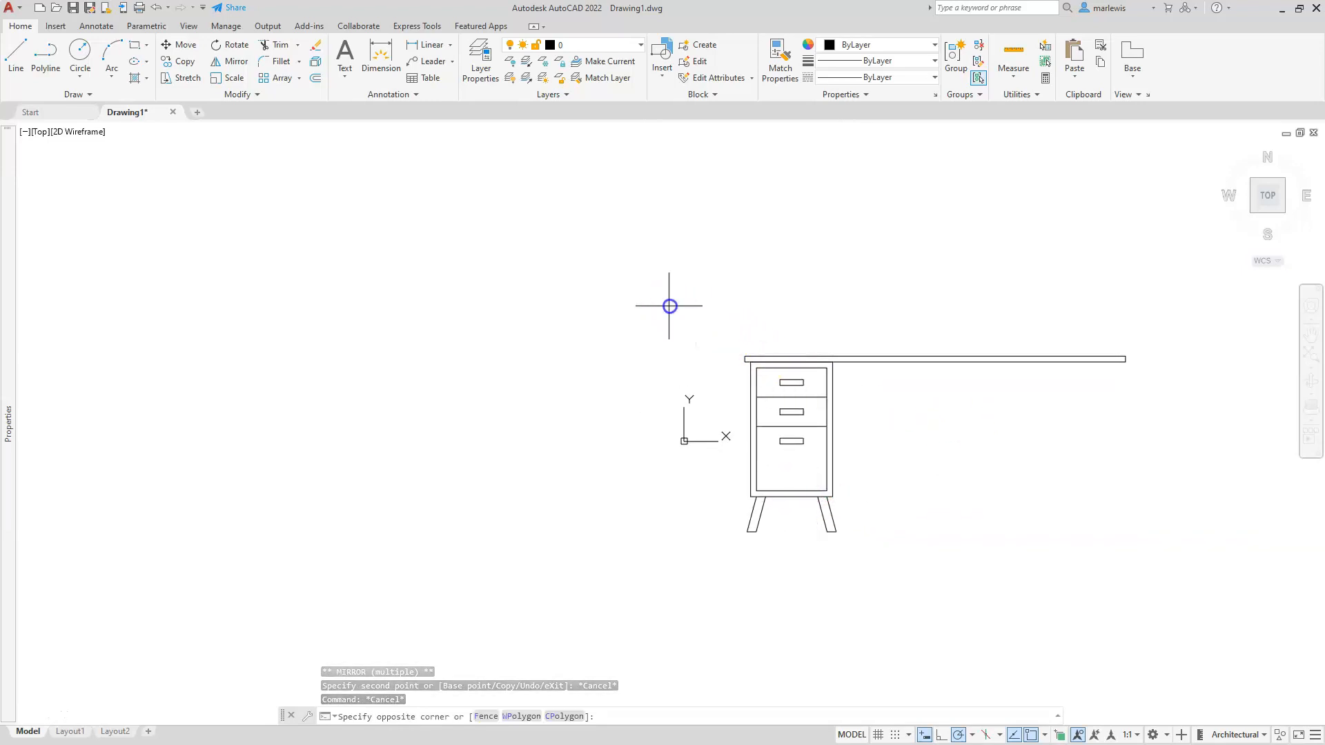
{"action": "left_click", "coordinate": [881, 600]}
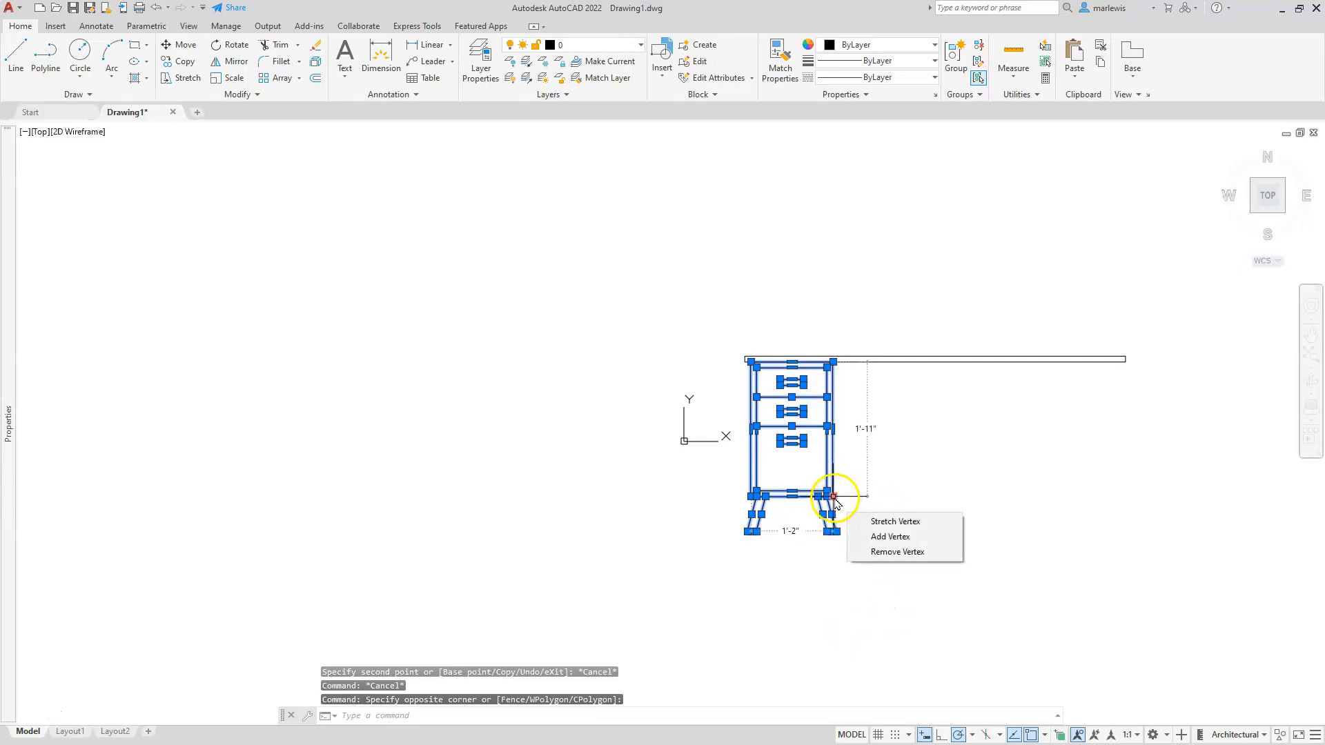
{"action": "left_click", "coordinate": [833, 496]}
{"action": "key", "text": "space"}
{"action": "key", "text": "space"}
{"action": "key", "text": "space"}
{"action": "key", "text": "space"}
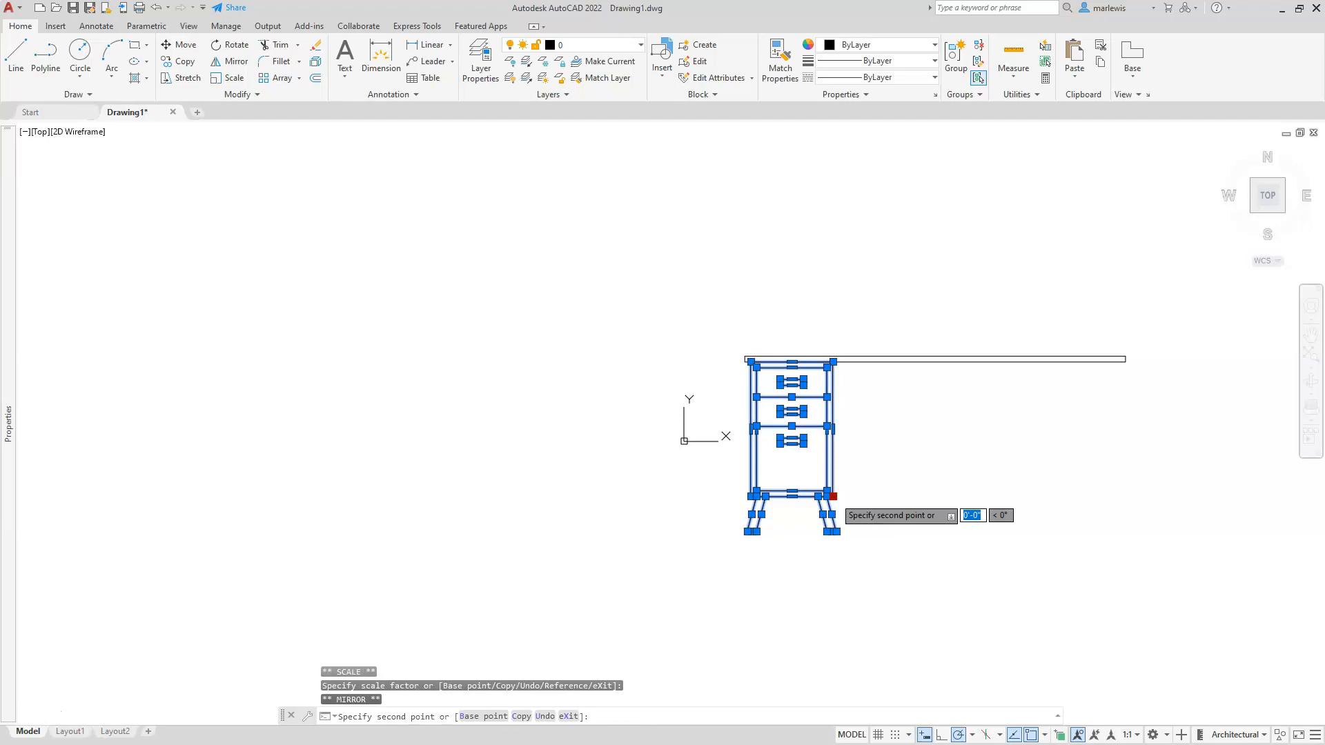
{"action": "left_click", "coordinate": [522, 717]}
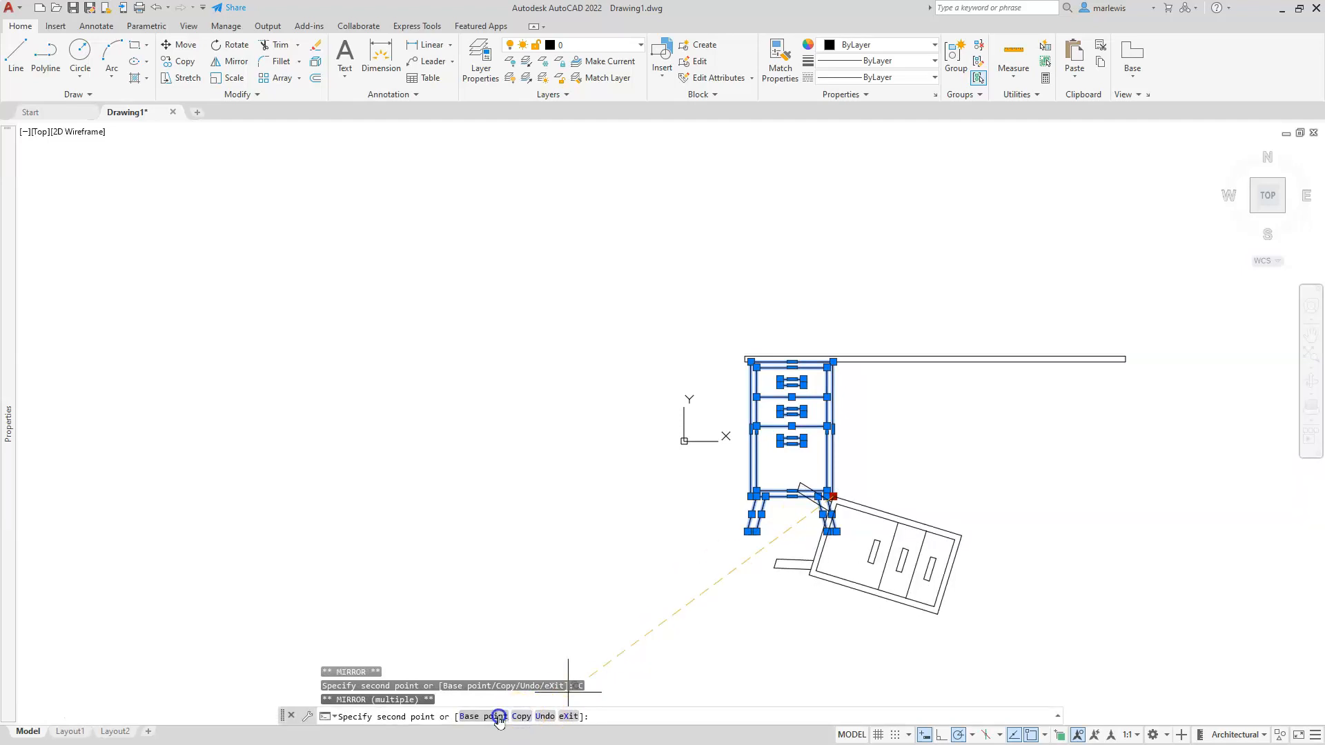
{"action": "left_click", "coordinate": [497, 716]}
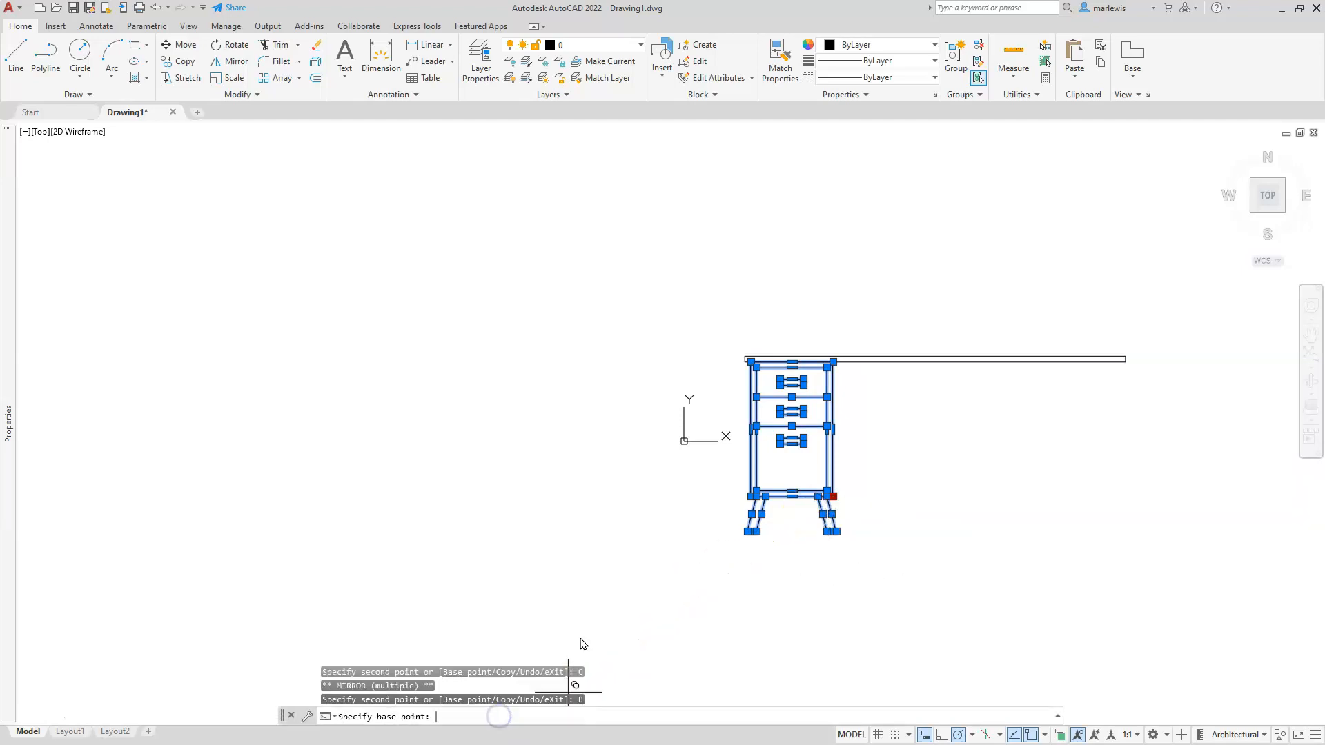
{"action": "left_click", "coordinate": [938, 360]}
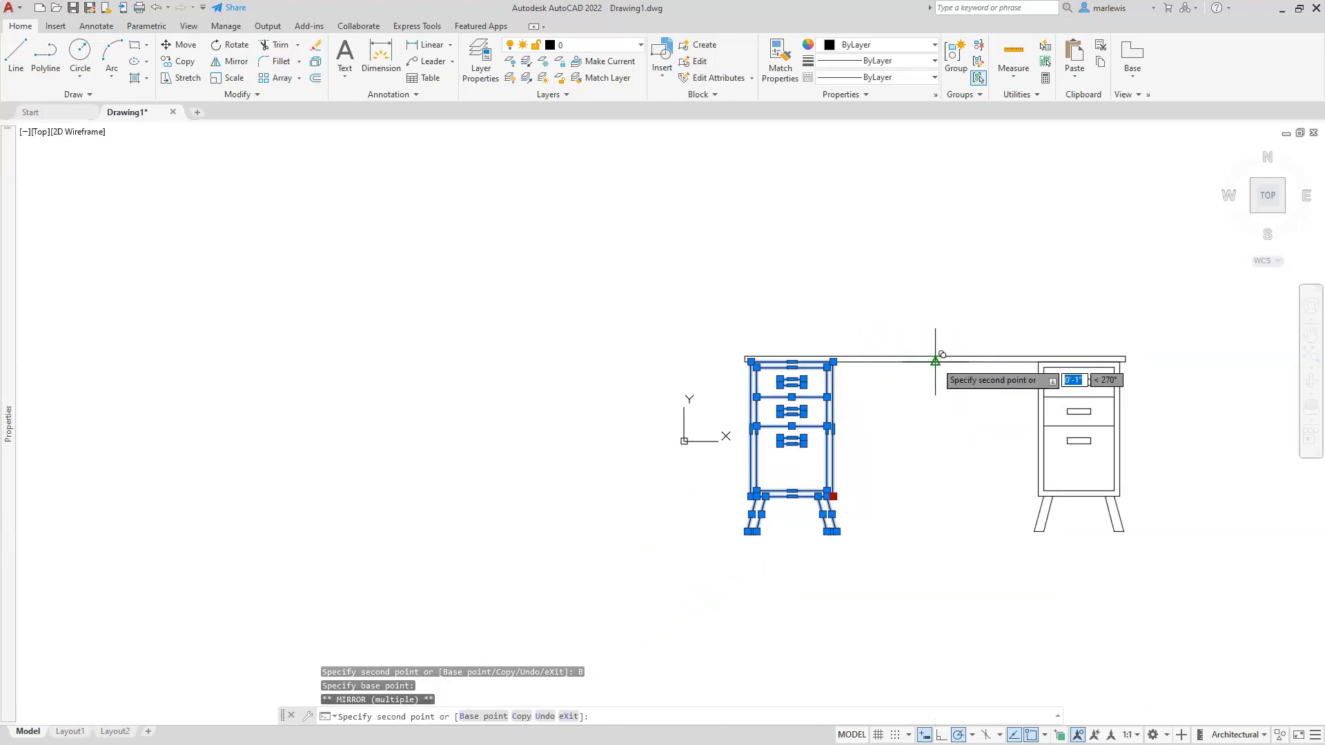
{"action": "left_click", "coordinate": [936, 354]}
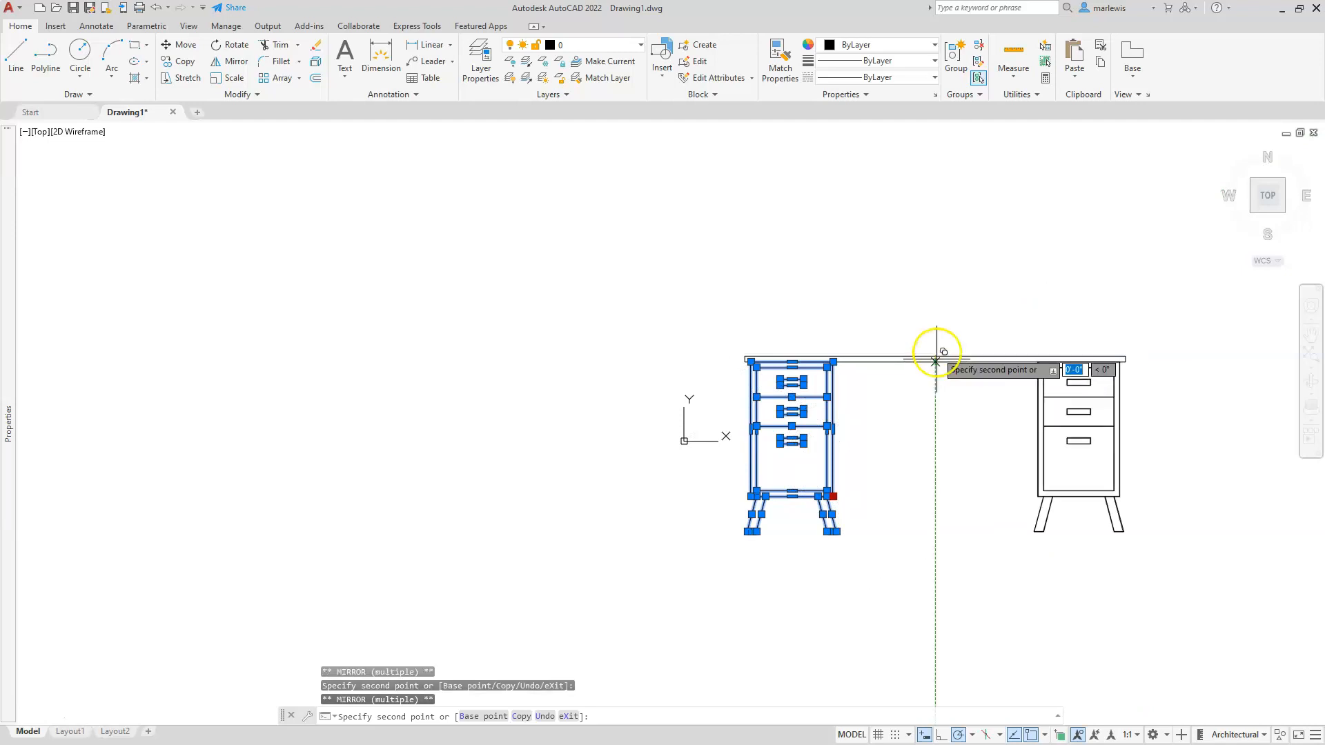
{"action": "key", "text": "Escape"}
{"action": "key", "text": "Escape"}
{"action": "key", "text": "Escape"}
Place a horizontal construction line offset 4" below the desktop's bottom edge
{"action": "scroll", "coordinate": [946, 349], "scroll_direction": "up", "scroll_amount": 2}
{"action": "middle_click_drag", "start_coordinate": [946, 349], "coordinate": [862, 394]}
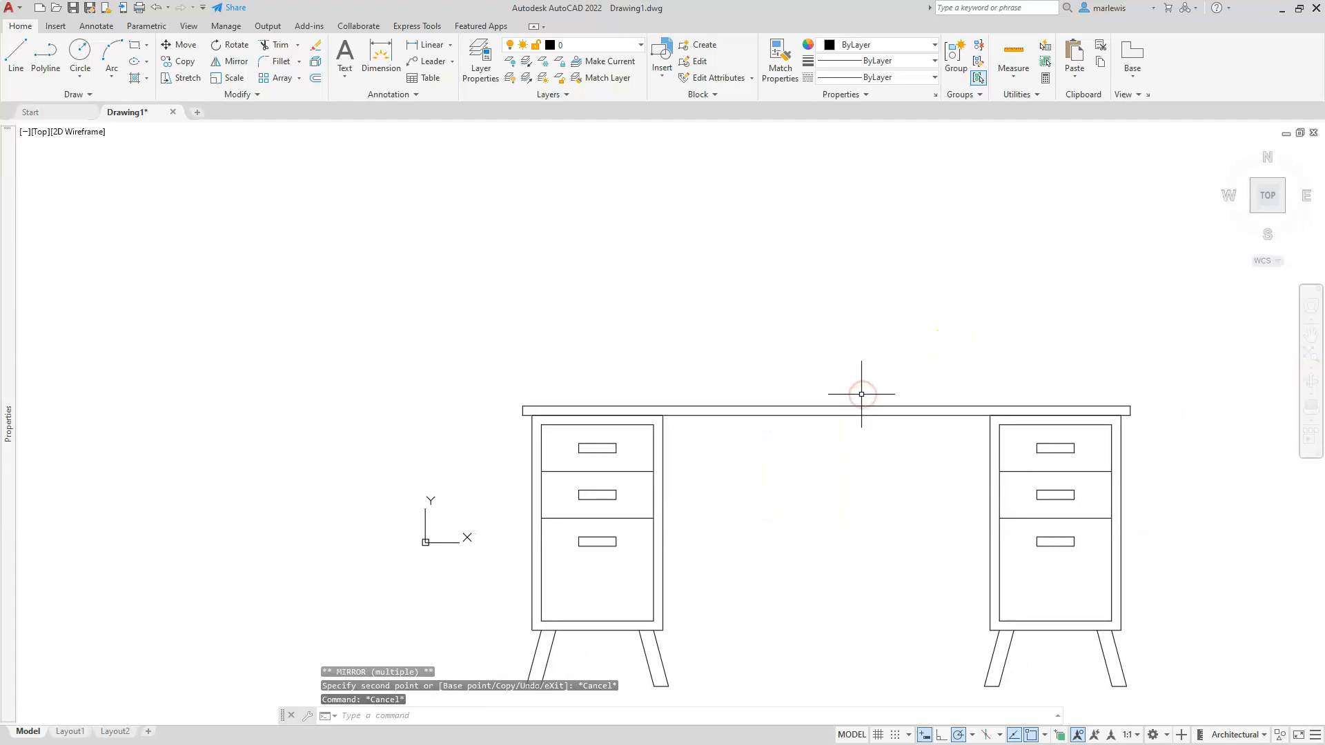
{"action": "left_click", "coordinate": [833, 360]}
{"action": "key", "text": "Escape"}
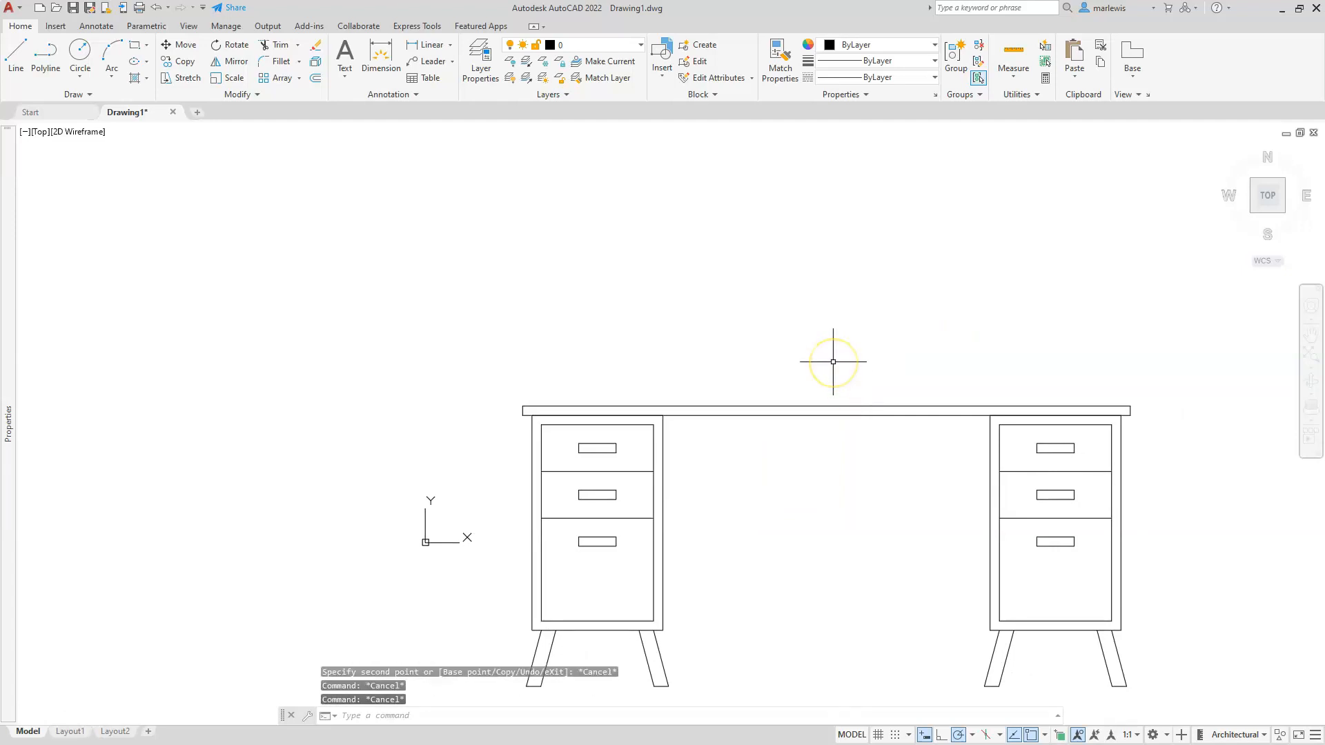
{"action": "type", "text": "xl"}
{"action": "key", "text": "Return"}
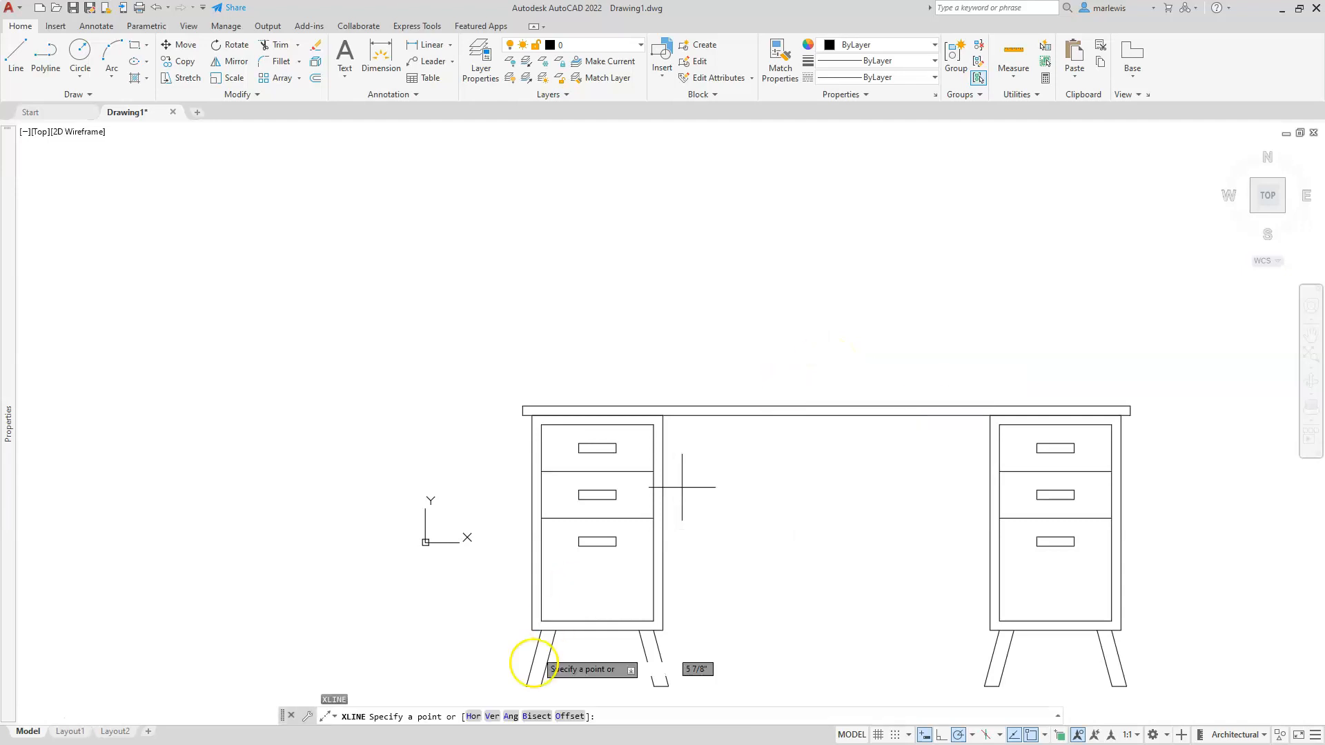
{"action": "left_click", "coordinate": [565, 717]}
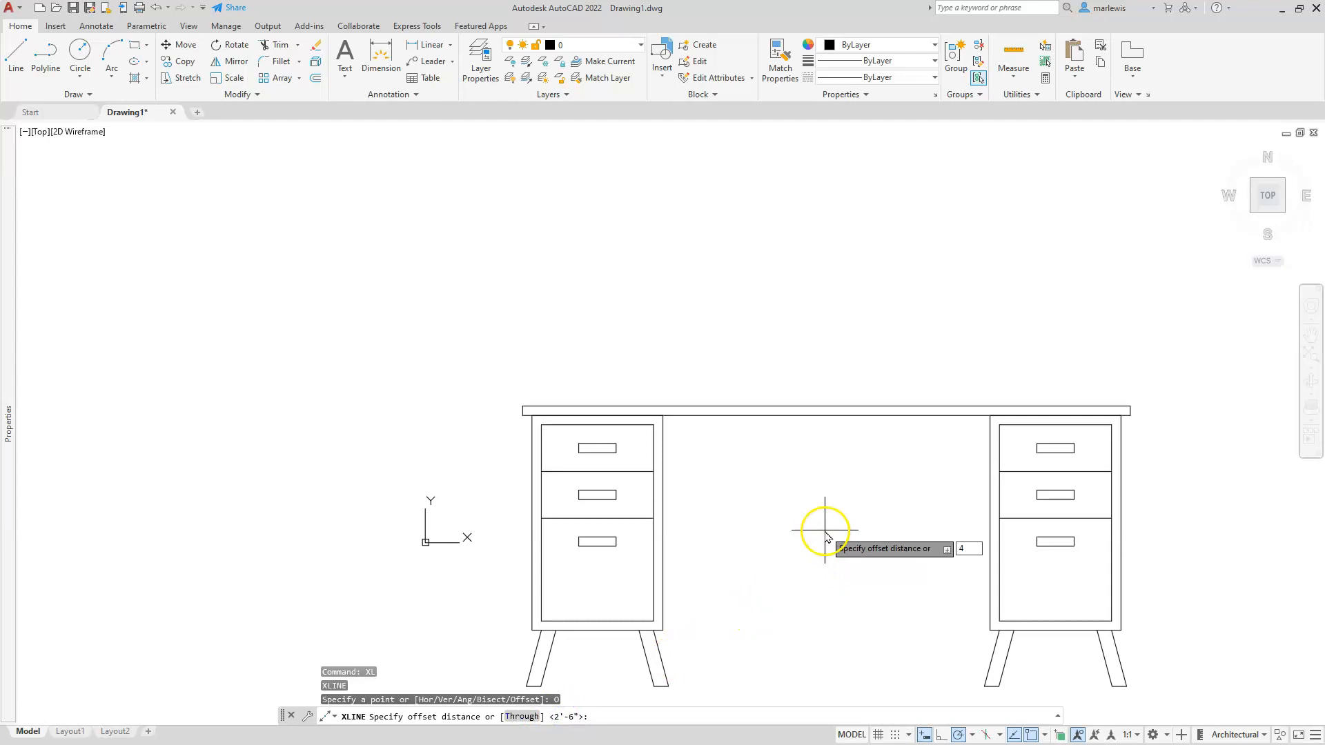
{"action": "key", "text": "Return"}
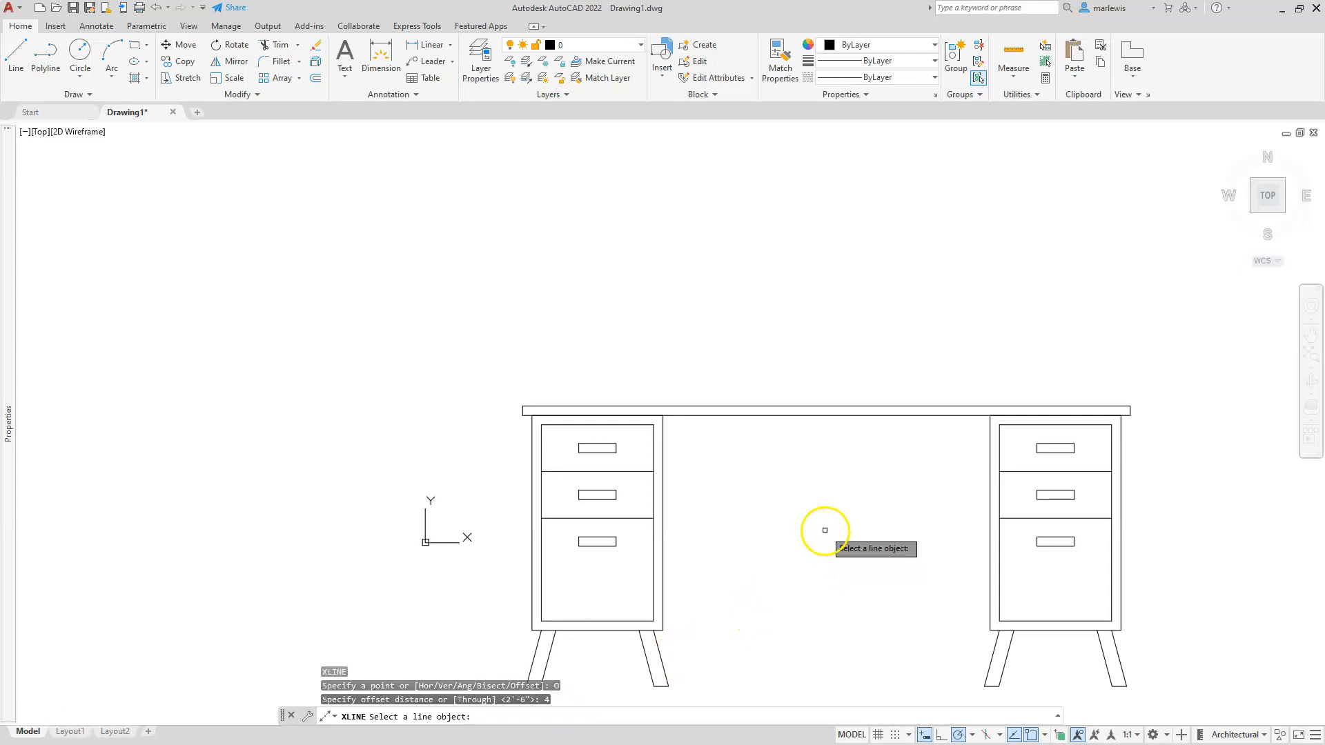
{"action": "left_click", "coordinate": [870, 414]}
{"action": "left_click", "coordinate": [851, 523]}
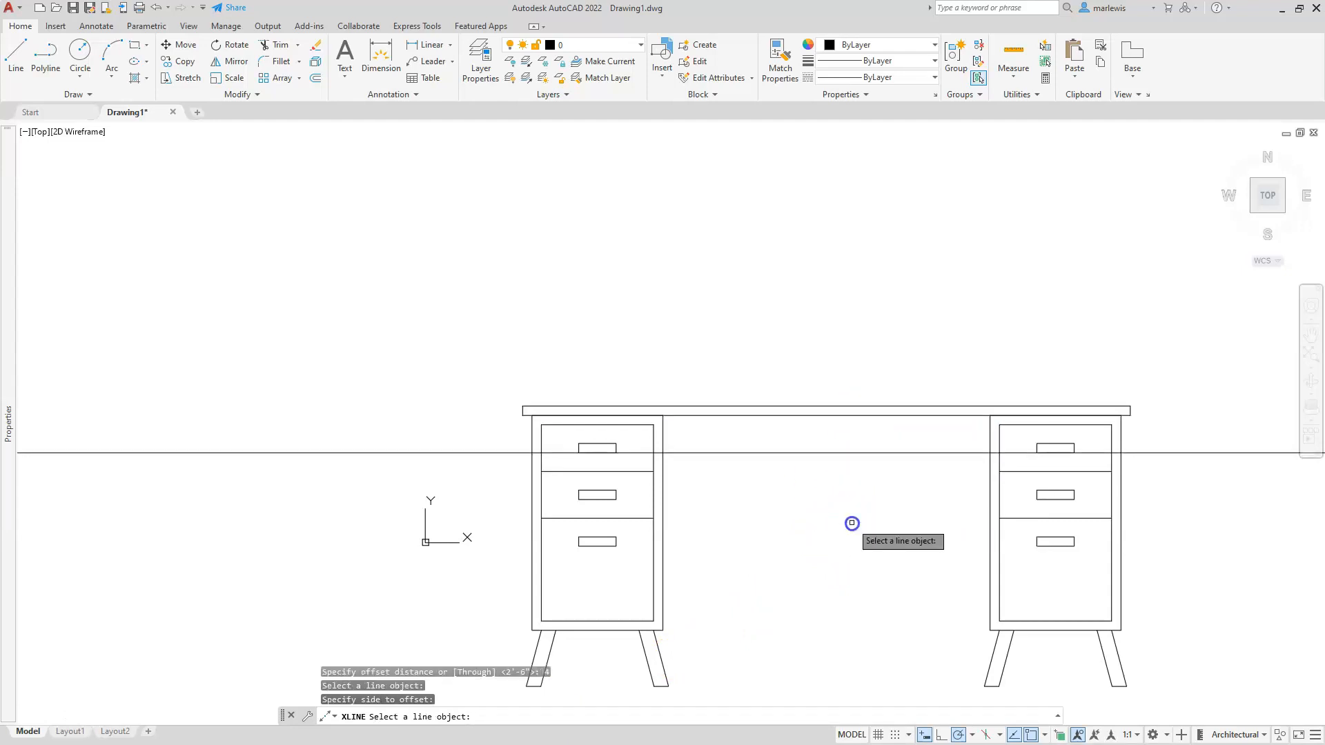
{"action": "key", "text": "Escape"}
{"action": "key", "text": "Escape"}
{"action": "key", "text": "Escape"}
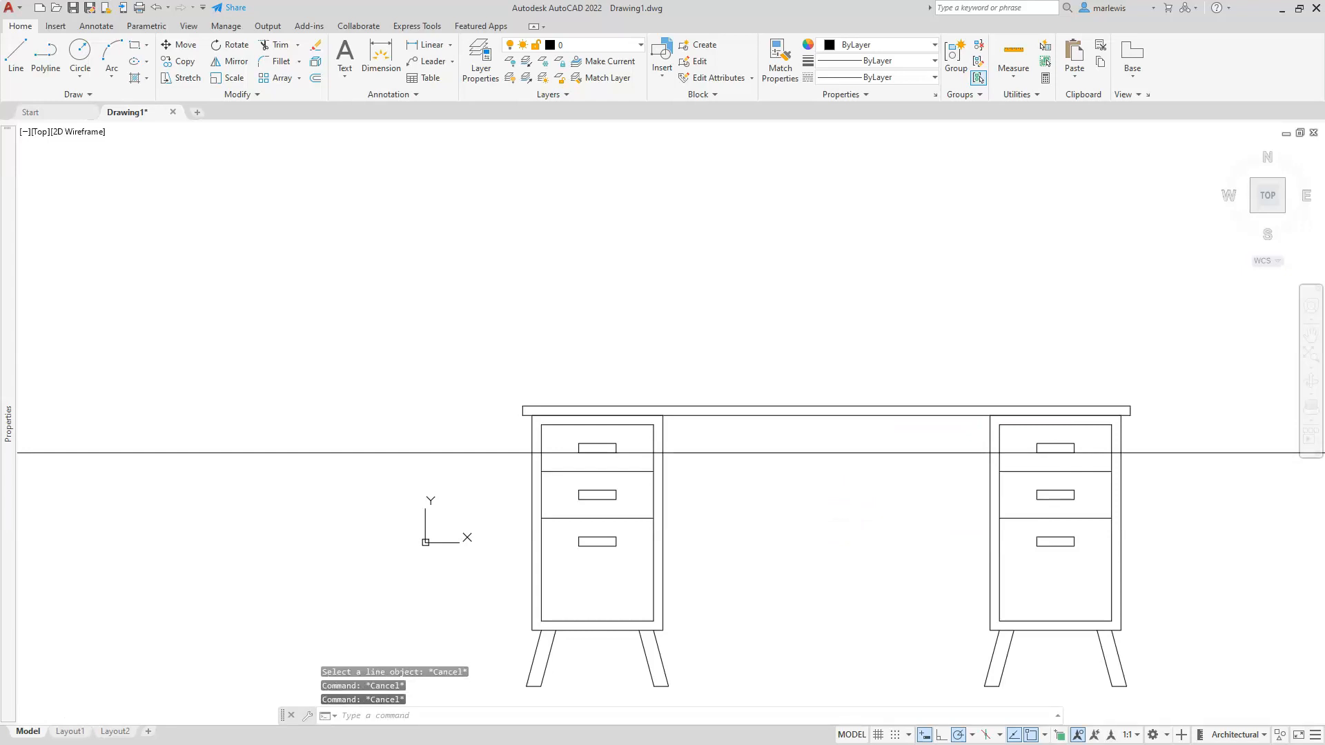
Trim the construction line with both cabinet outlines as cutting edges, keeping only the part between the cabinets
{"action": "type", "text": "tr"}
{"action": "key", "text": "Return"}
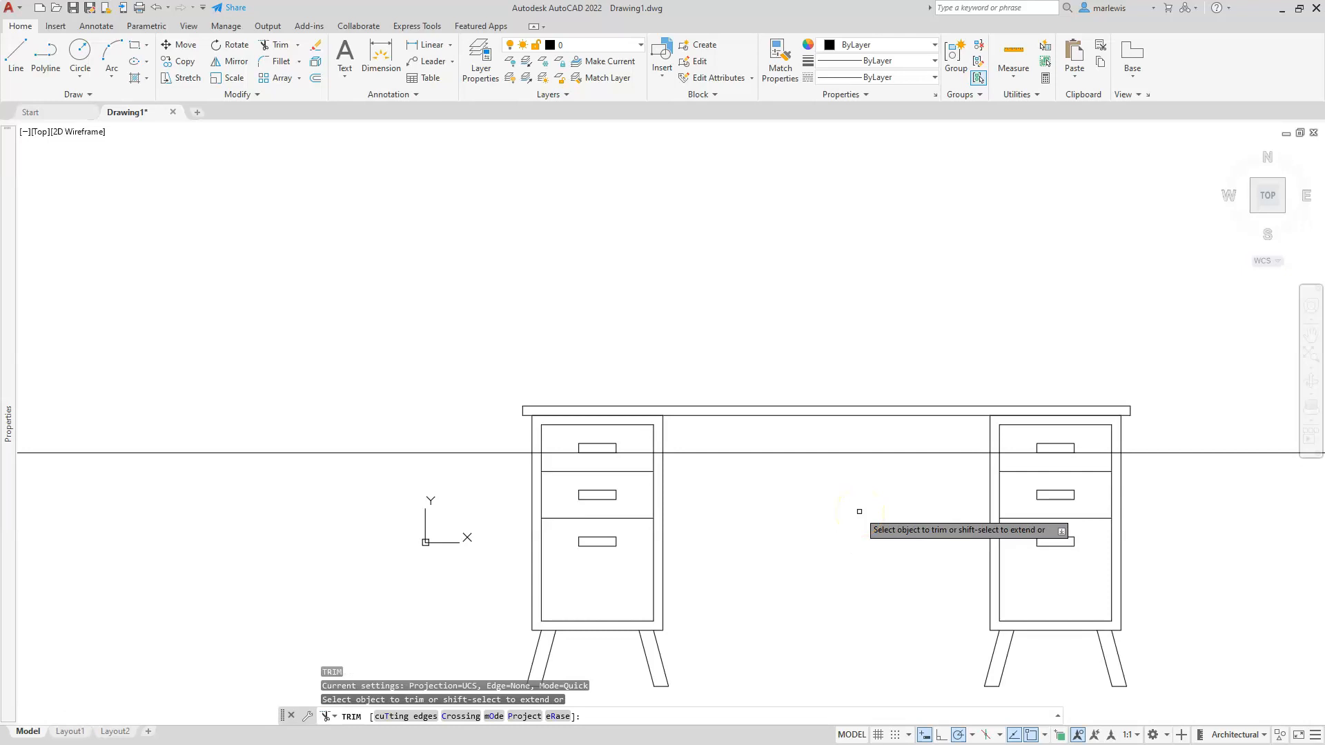
{"action": "left_click", "coordinate": [407, 717]}
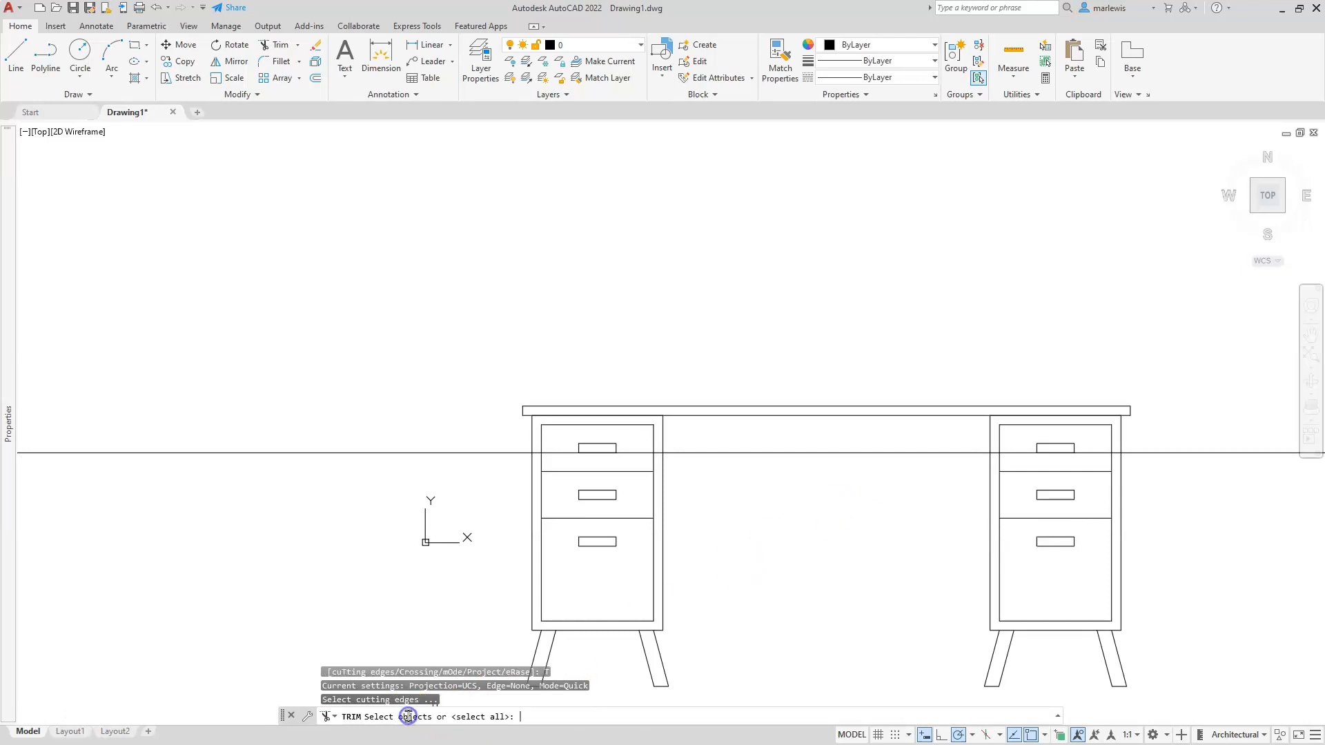
{"action": "left_click", "coordinate": [531, 534]}
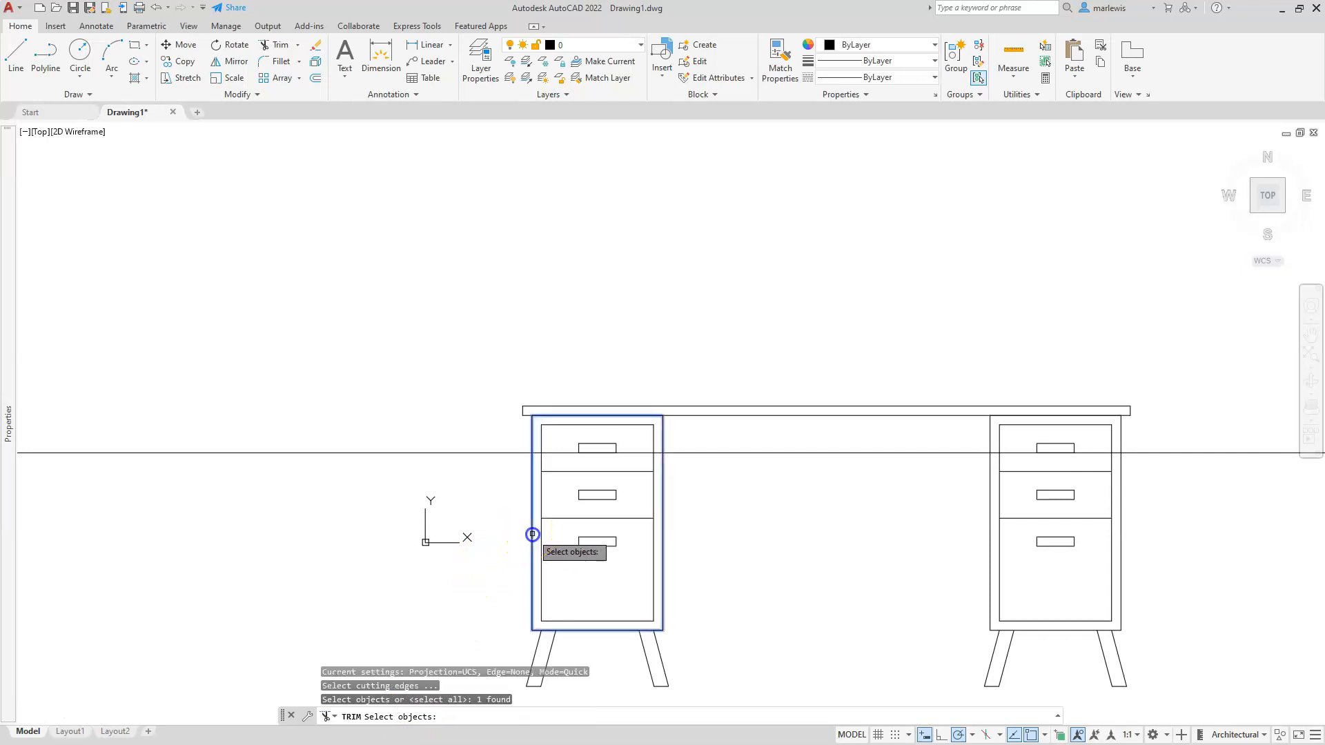
{"action": "left_click", "coordinate": [1121, 542]}
{"action": "key", "text": "Return"}
{"action": "left_click", "coordinate": [1148, 454]}
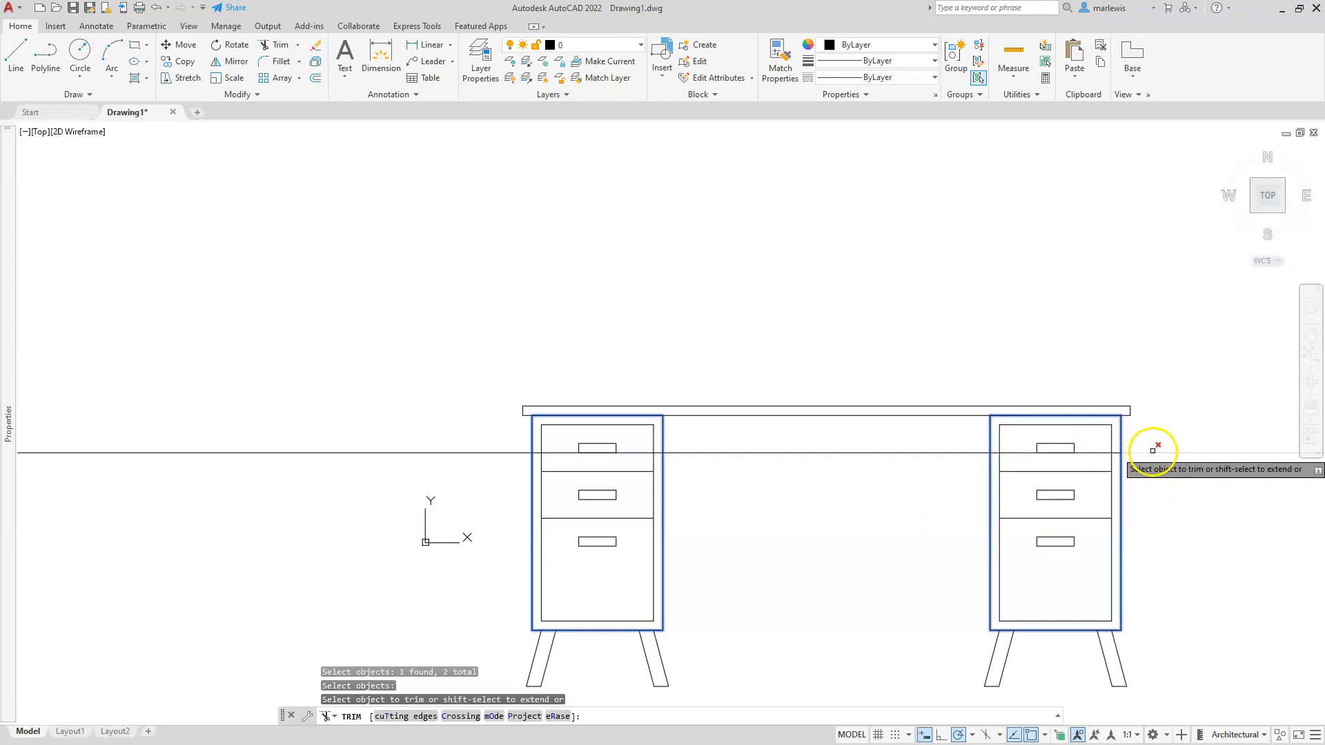
{"action": "left_click", "coordinate": [1102, 454]}
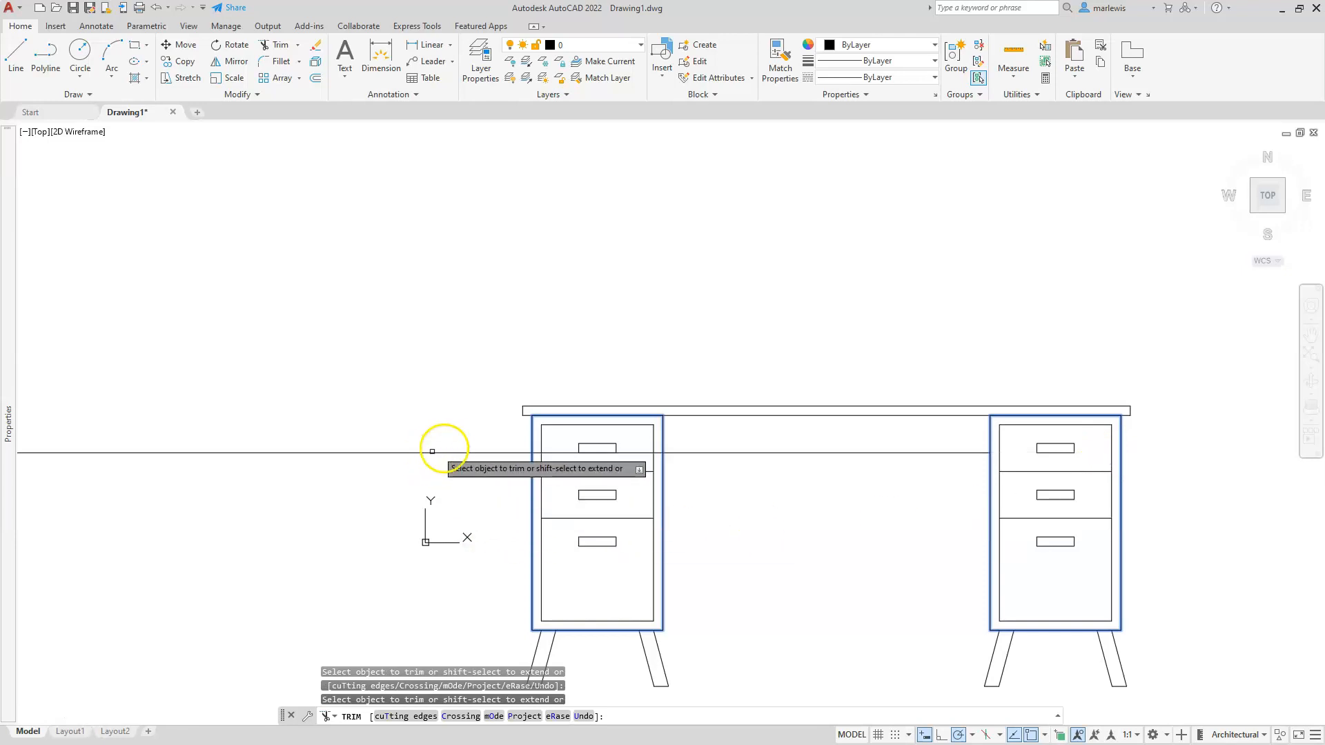
{"action": "left_click", "coordinate": [466, 454]}
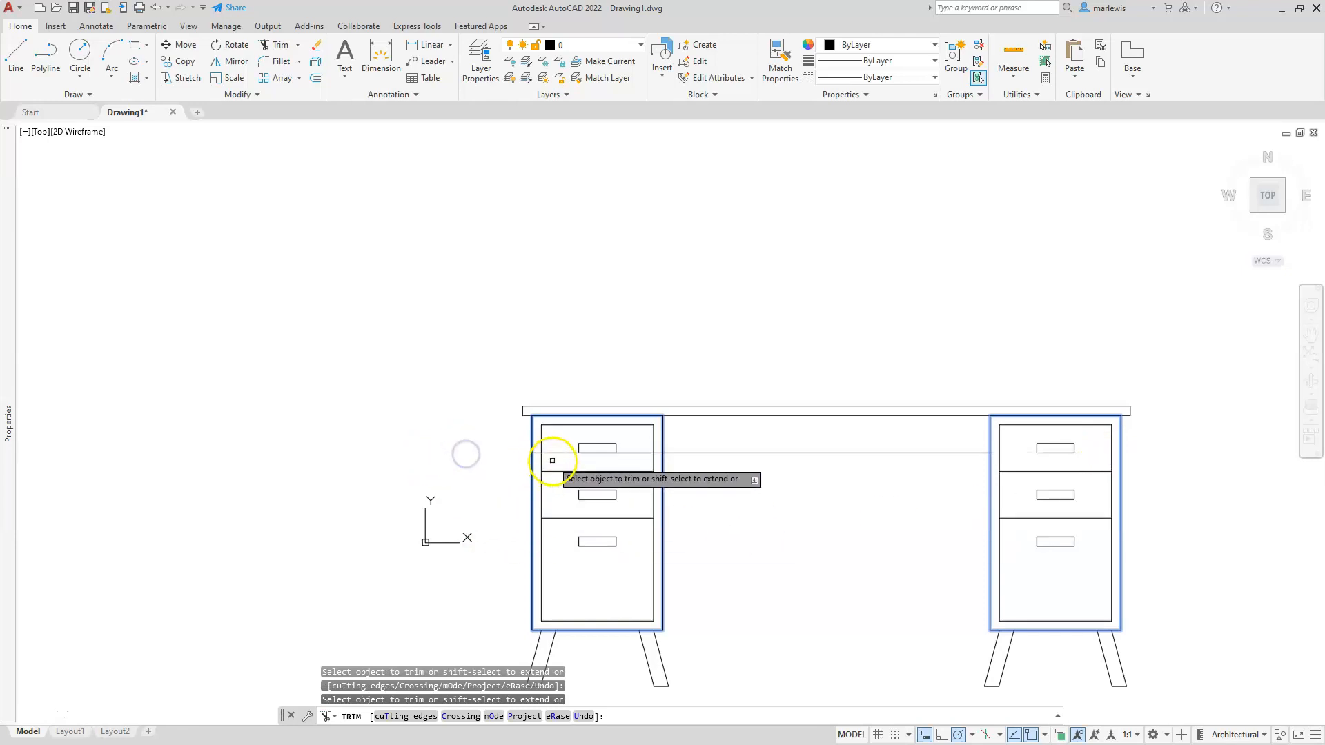
{"action": "key", "text": "Escape"}
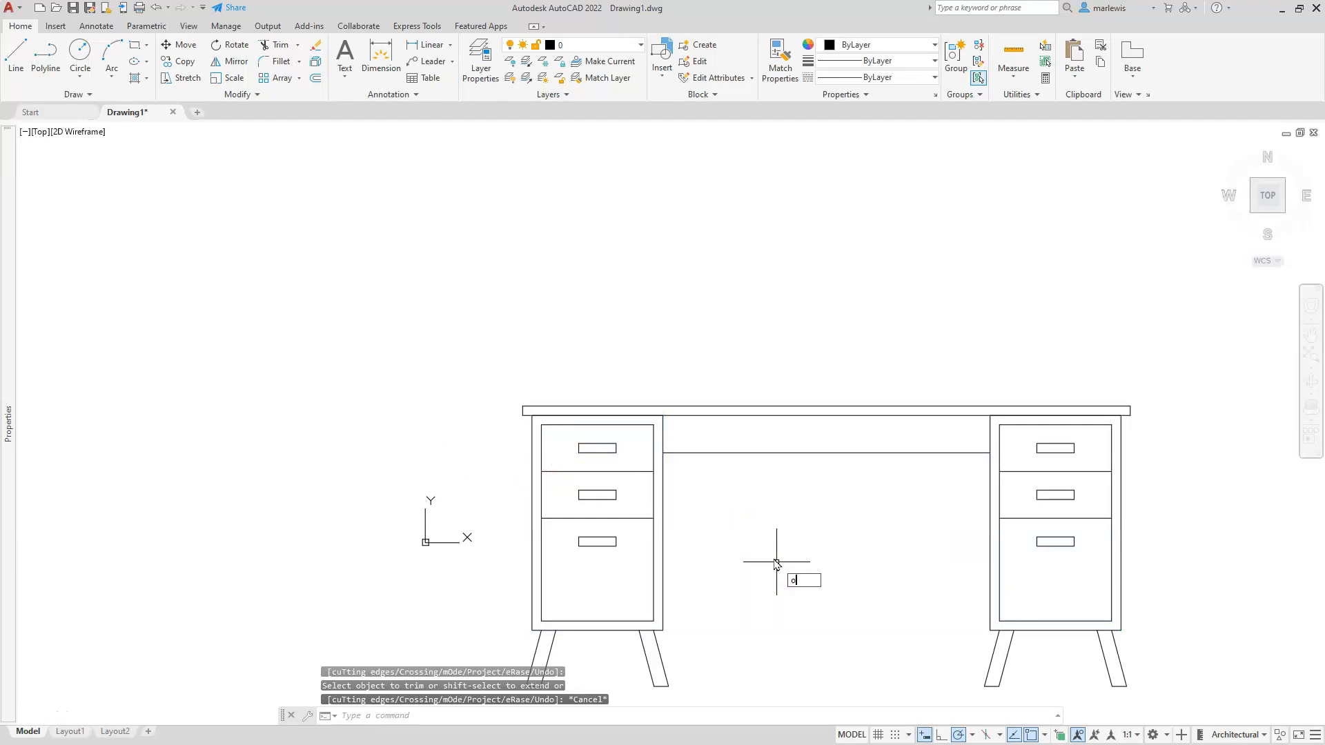
Offset the horizontal line between the cabinets 12" downward to form the back panel's lower edge
{"action": "key", "text": "Return"}
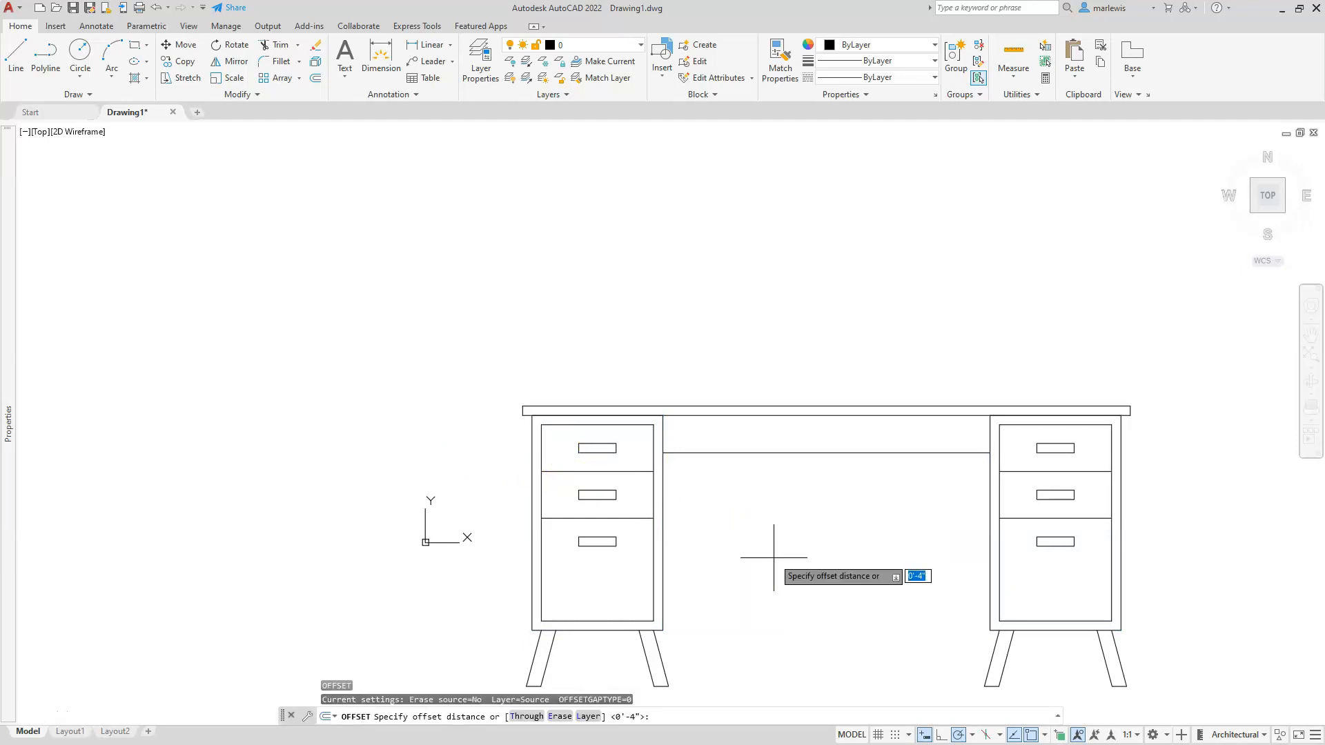
{"action": "key", "text": "Return"}
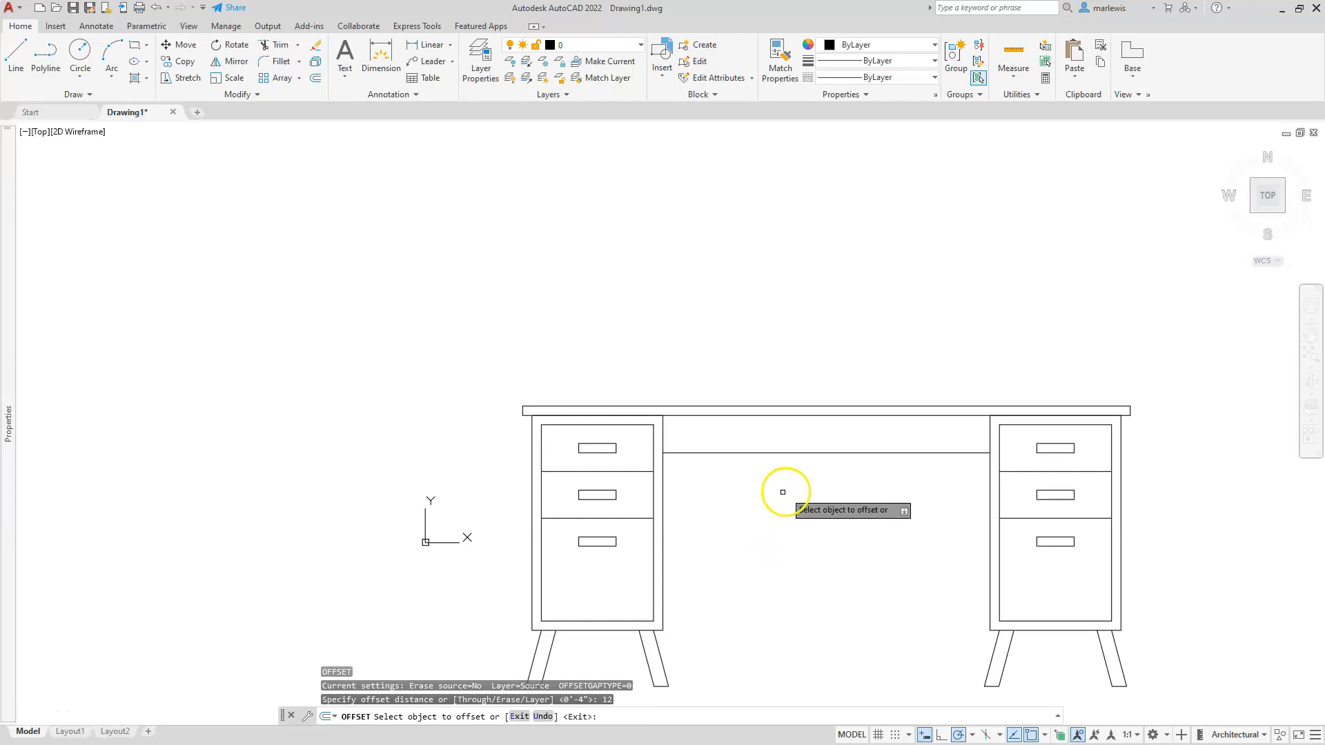
{"action": "left_click", "coordinate": [828, 452]}
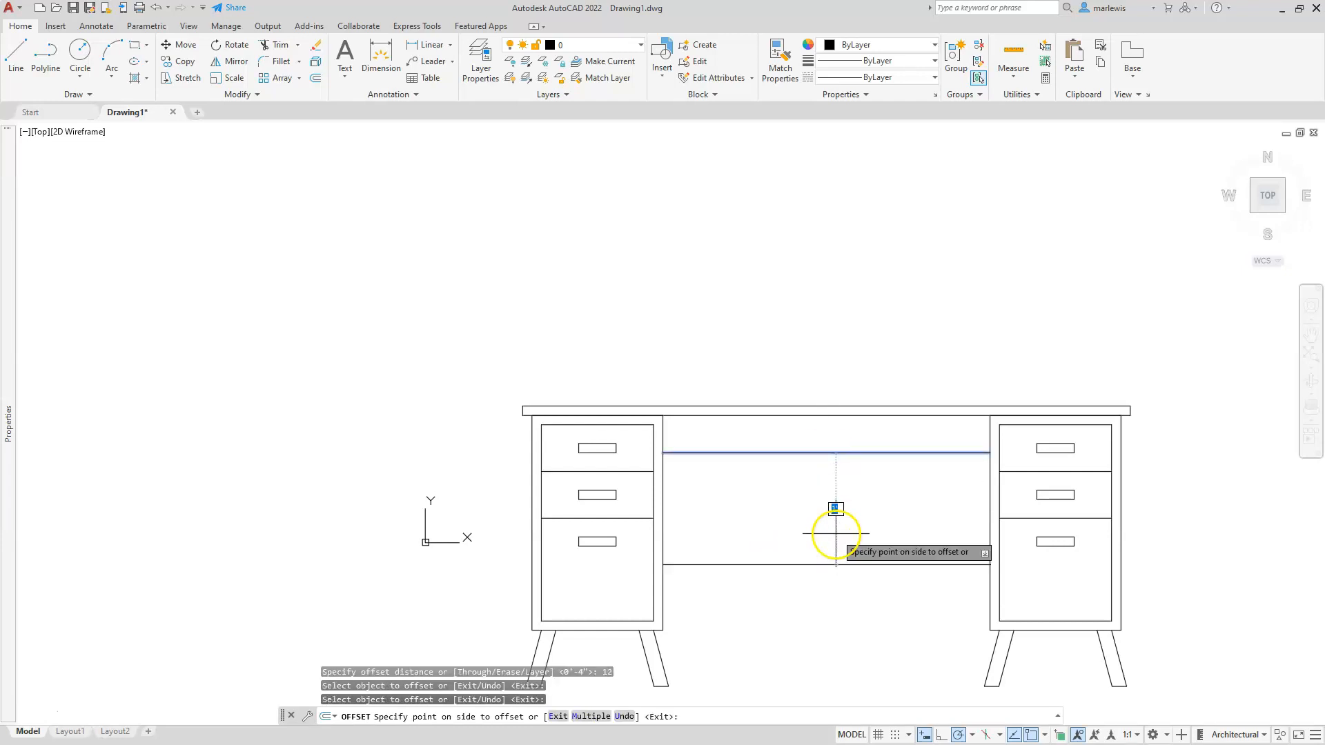
{"action": "key", "text": "Escape"}
{"action": "key", "text": "Escape"}
{"action": "key", "text": "Escape"}
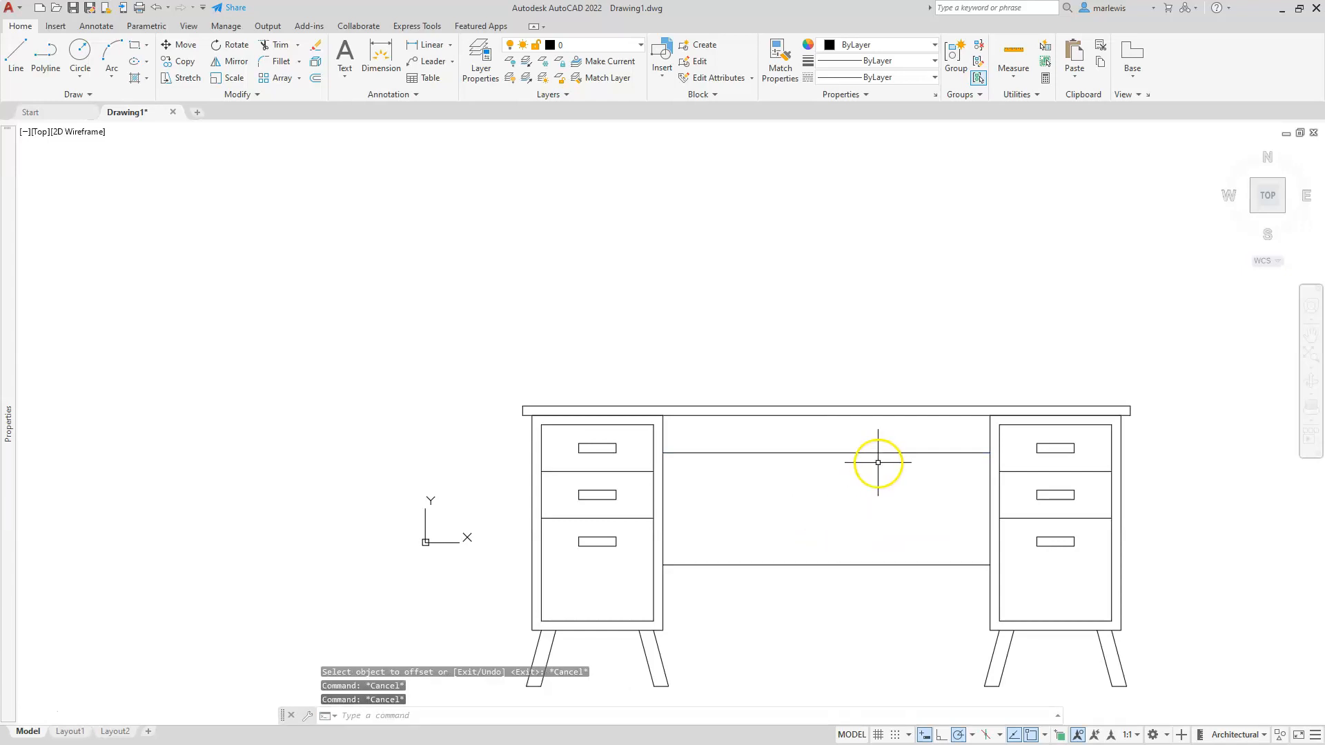
Copy the right cabinet's top handle to the centre drawer, from the drawer front's top-edge midpoint to the midpoint of the desktop's bottom edge
{"action": "scroll", "coordinate": [1039, 450], "scroll_direction": "up", "scroll_amount": 2}
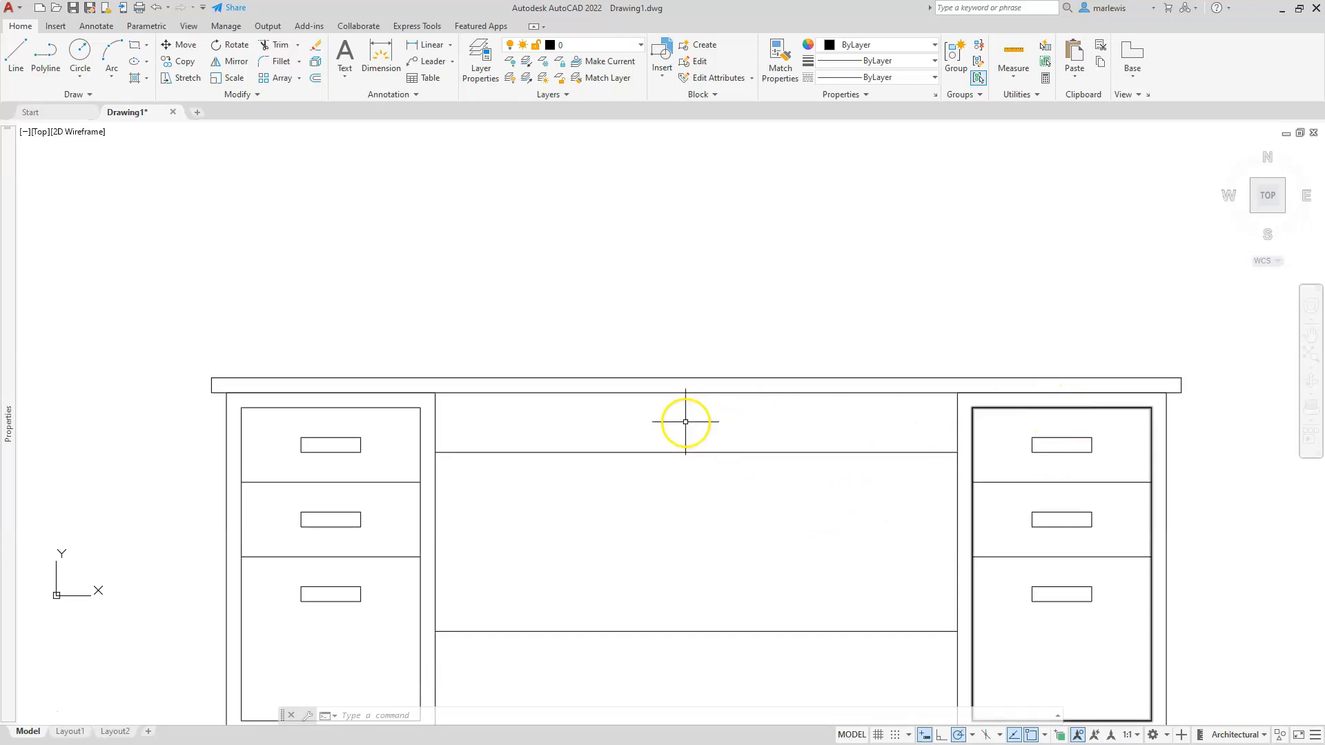
{"action": "left_click", "coordinate": [1047, 446]}
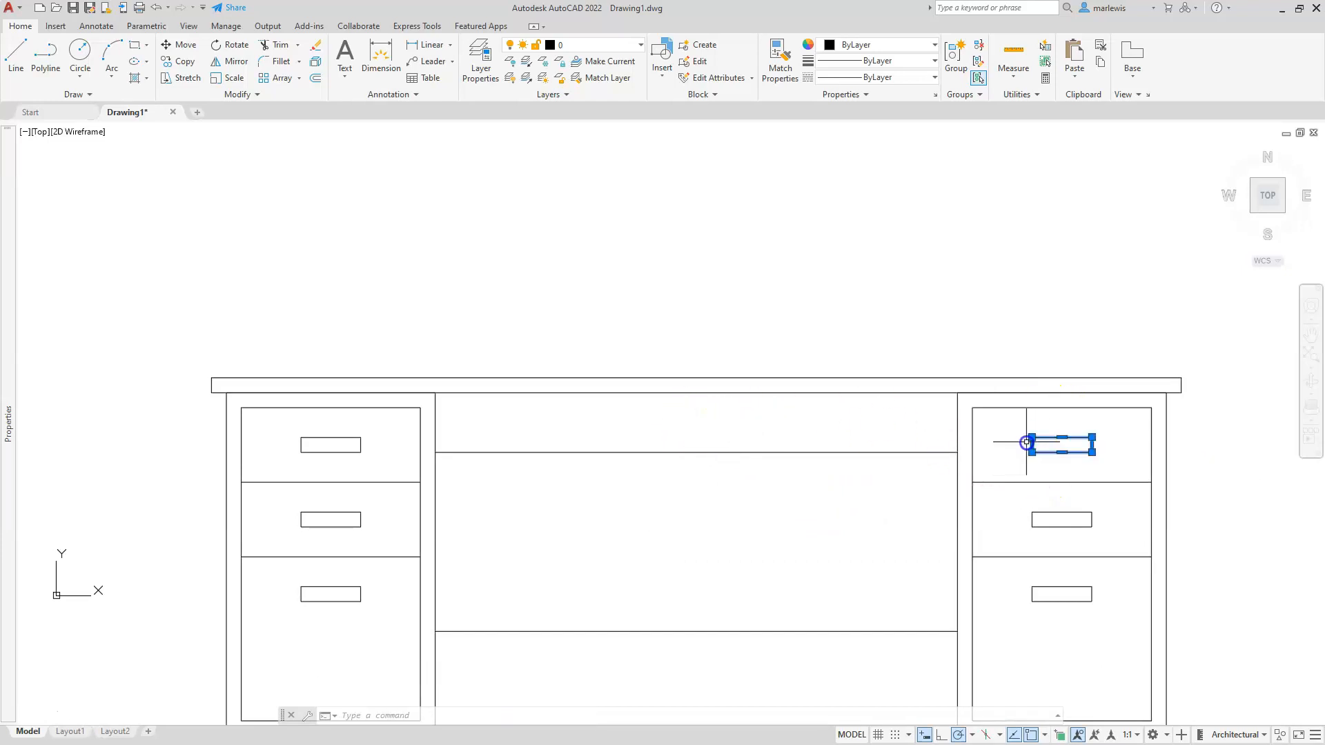
{"action": "left_click", "coordinate": [1026, 456]}
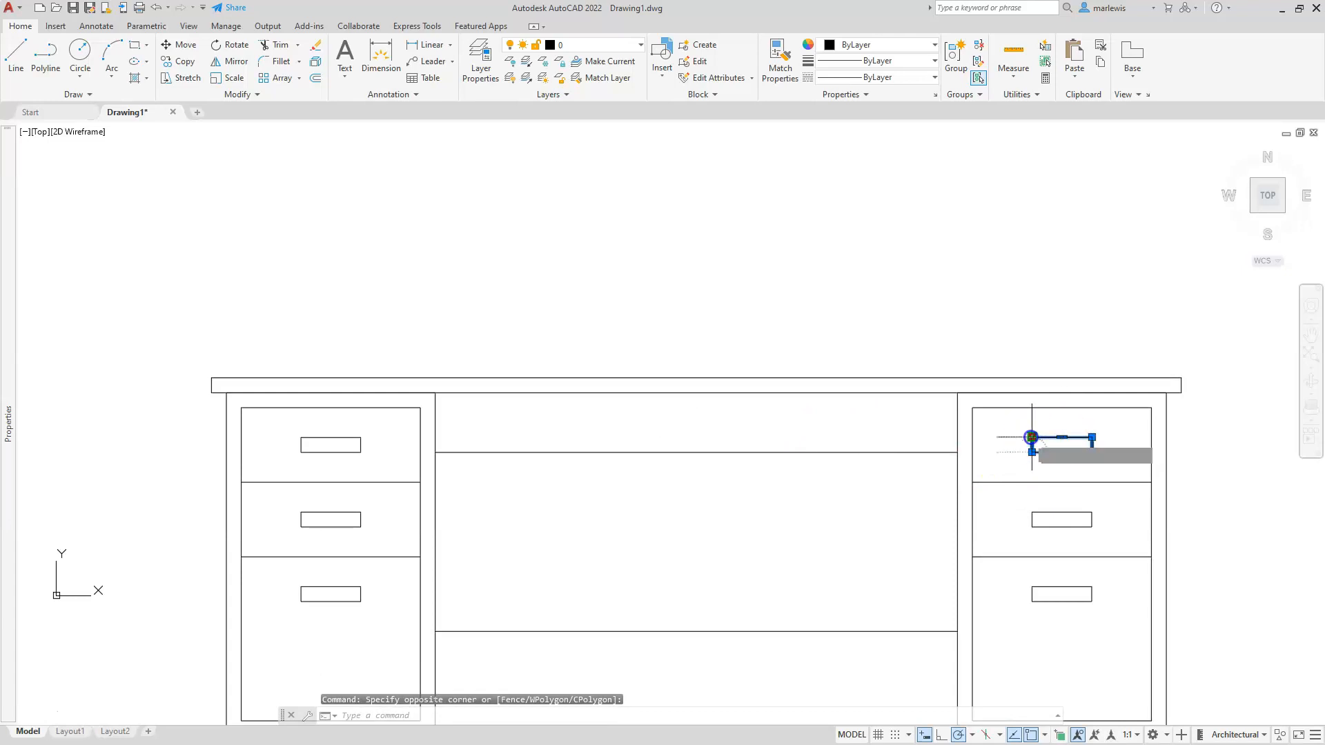
{"action": "left_click", "coordinate": [1031, 436]}
{"action": "key", "text": "space"}
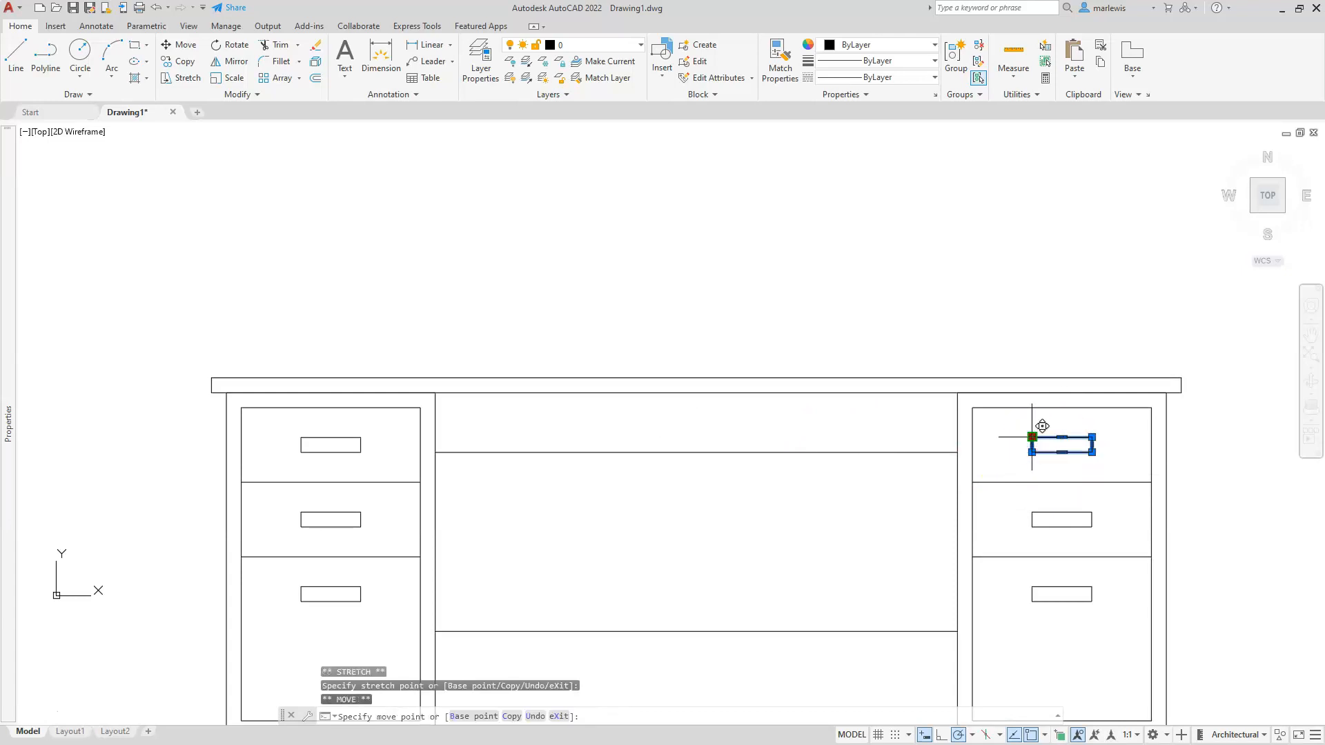
{"action": "left_click", "coordinate": [512, 717]}
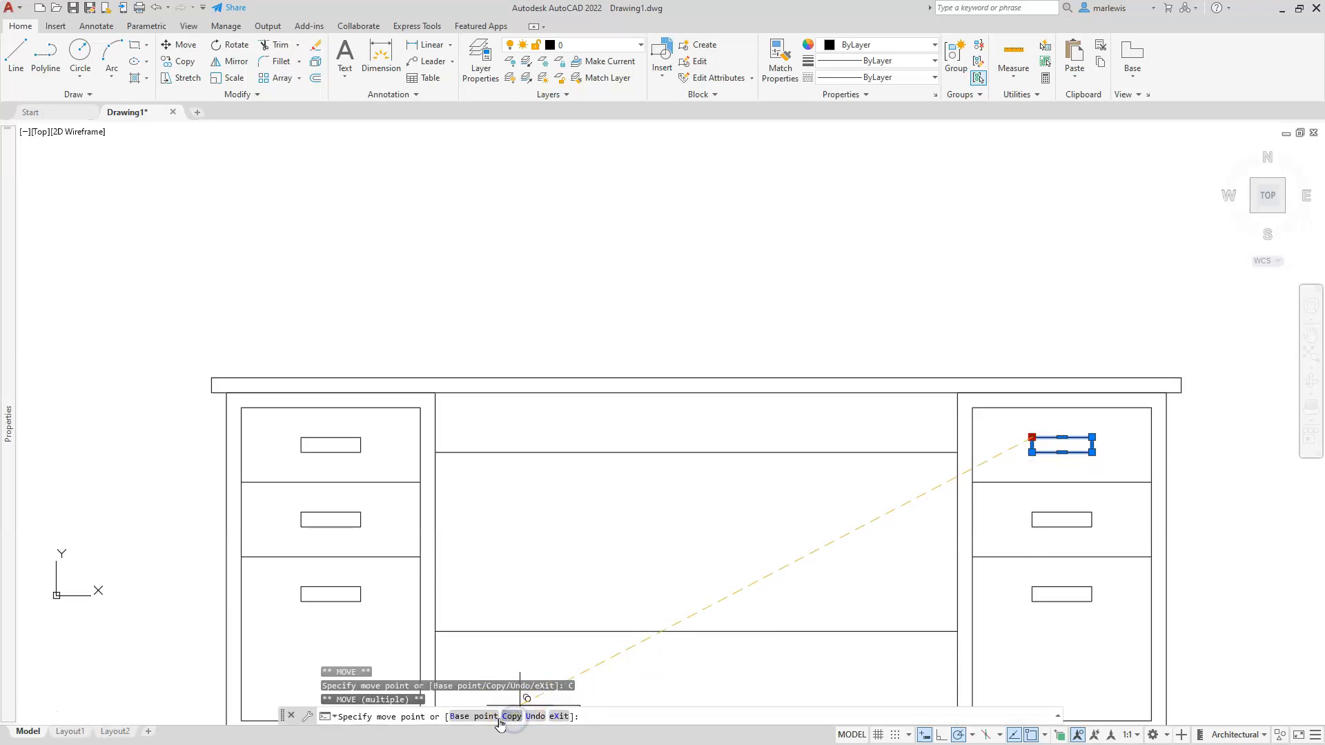
{"action": "left_click", "coordinate": [482, 717]}
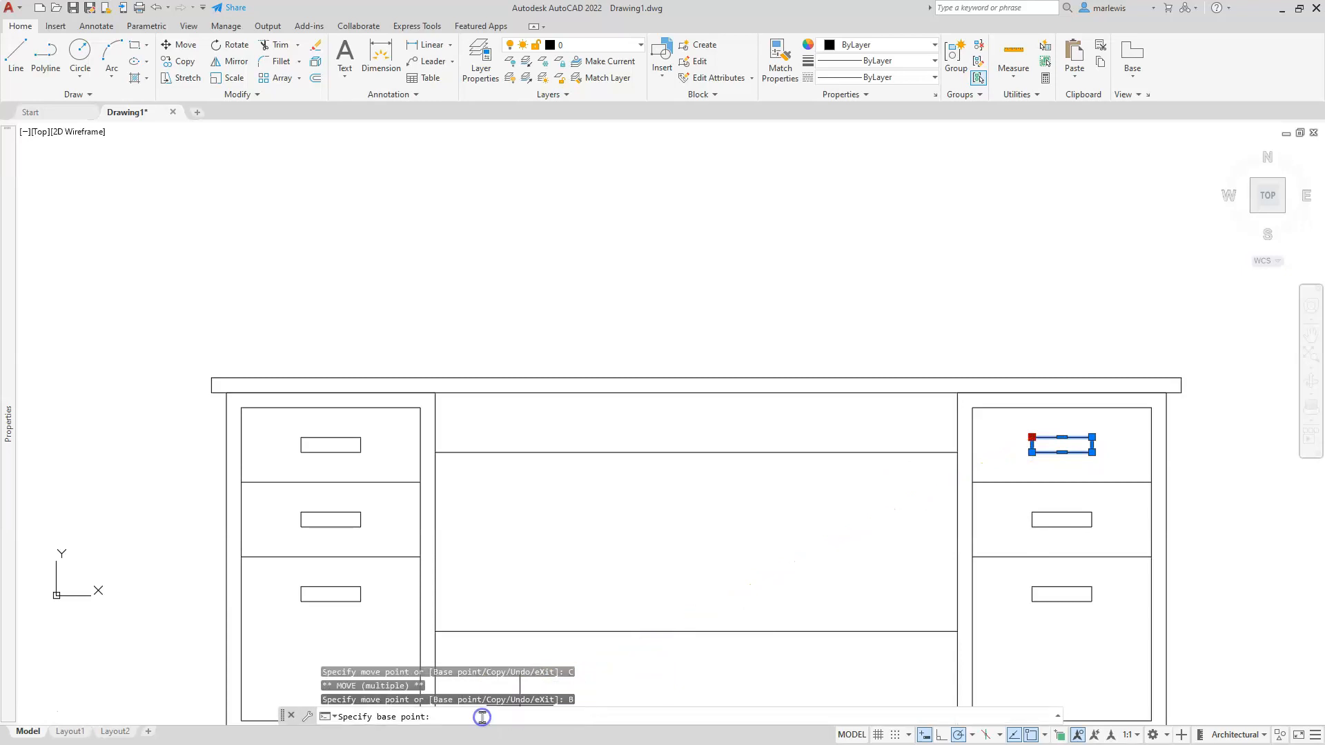
{"action": "left_click", "coordinate": [1062, 410]}
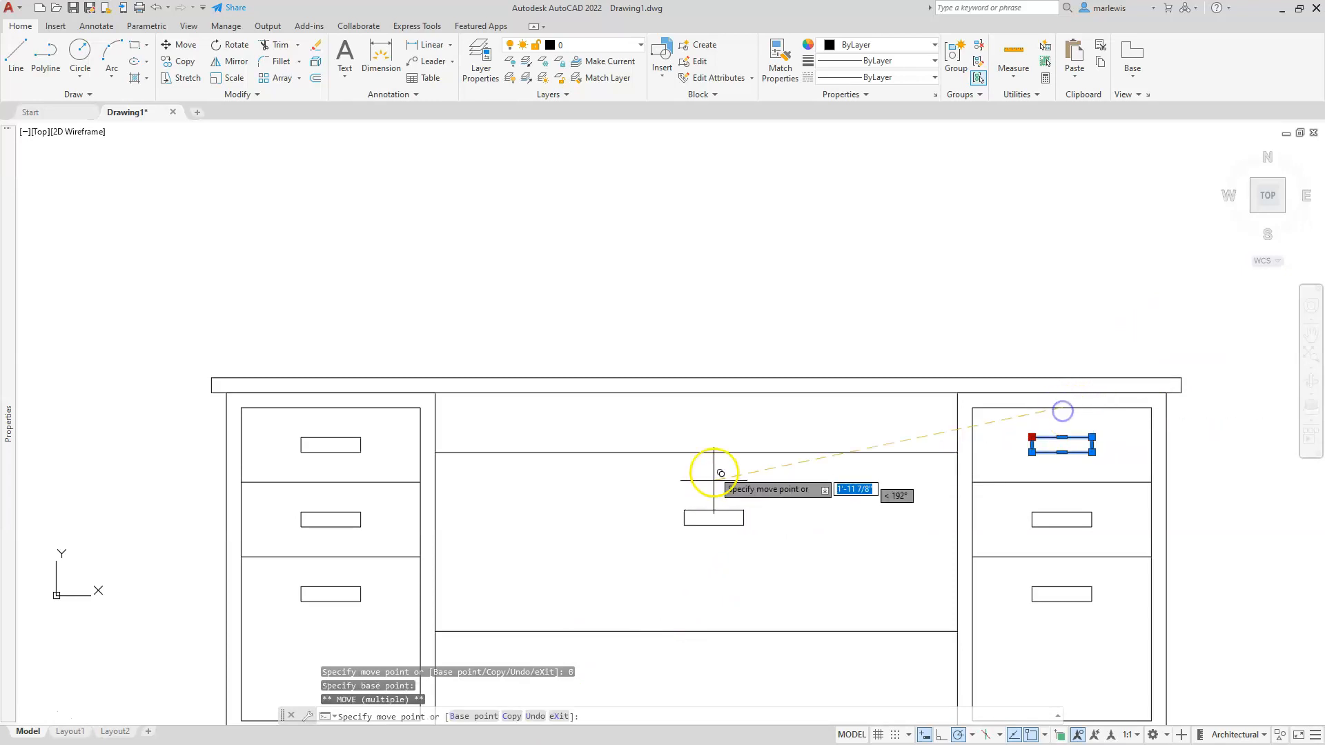
{"action": "left_click", "coordinate": [696, 393]}
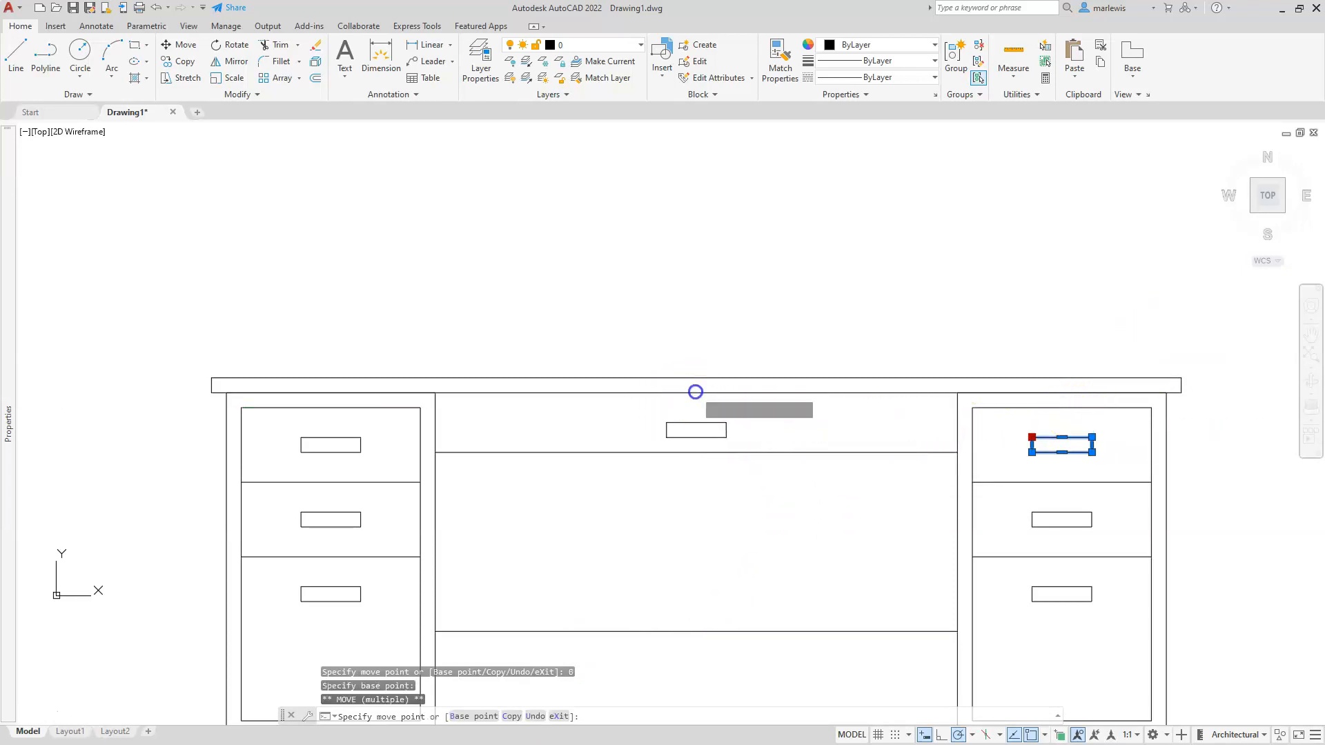
{"action": "key", "text": "Escape"}
{"action": "key", "text": "Escape"}
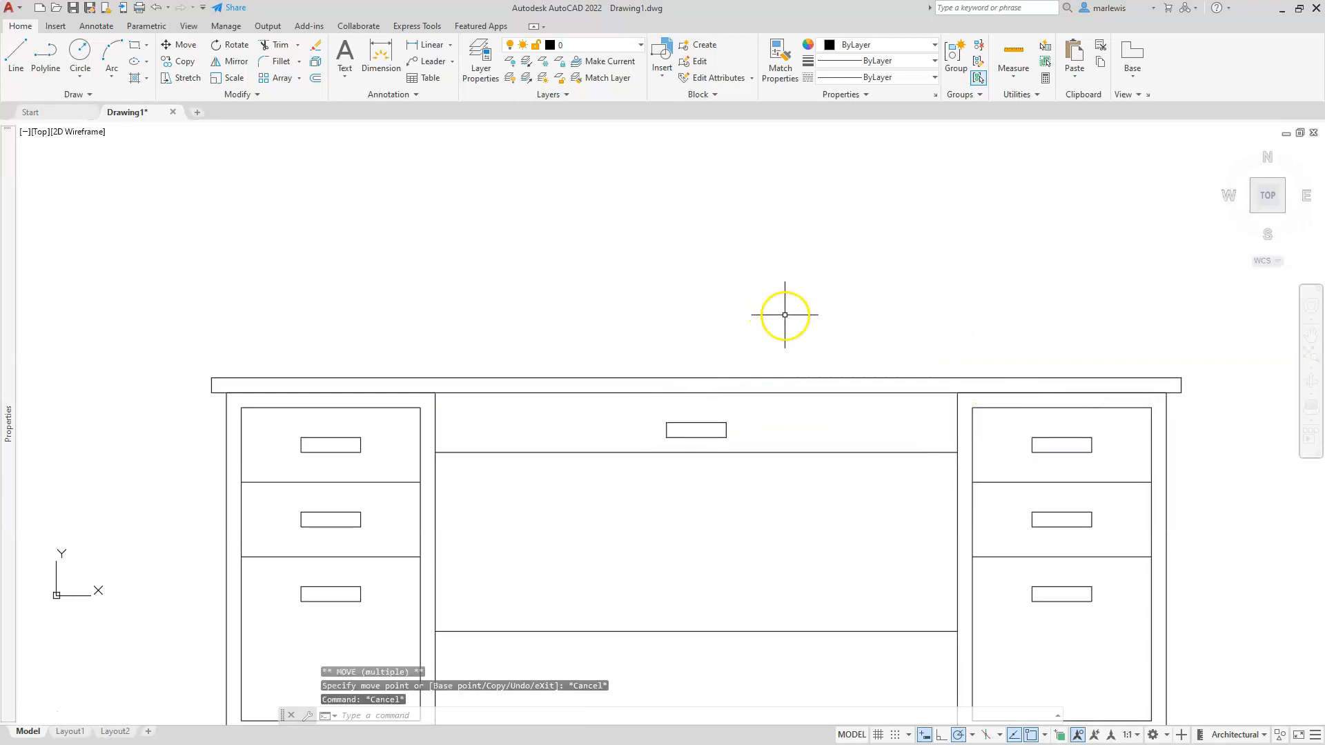
Fit the whole desk elevation in view and show the additional drawing commands
{"action": "middle_click", "coordinate": [897, 278]}
{"action": "middle_click", "coordinate": [897, 278]}
{"action": "scroll", "coordinate": [836, 358], "scroll_direction": "down", "scroll_amount": 2}
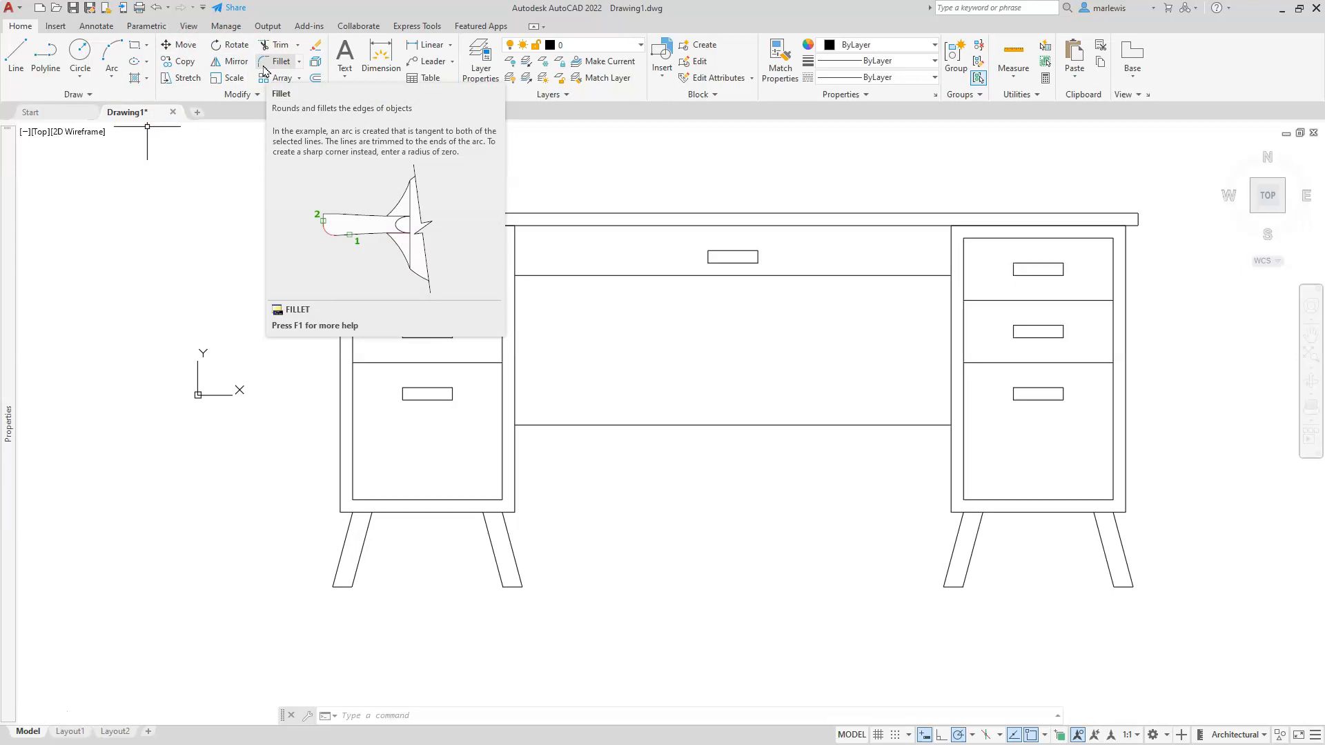
{"action": "left_click", "coordinate": [93, 95]}
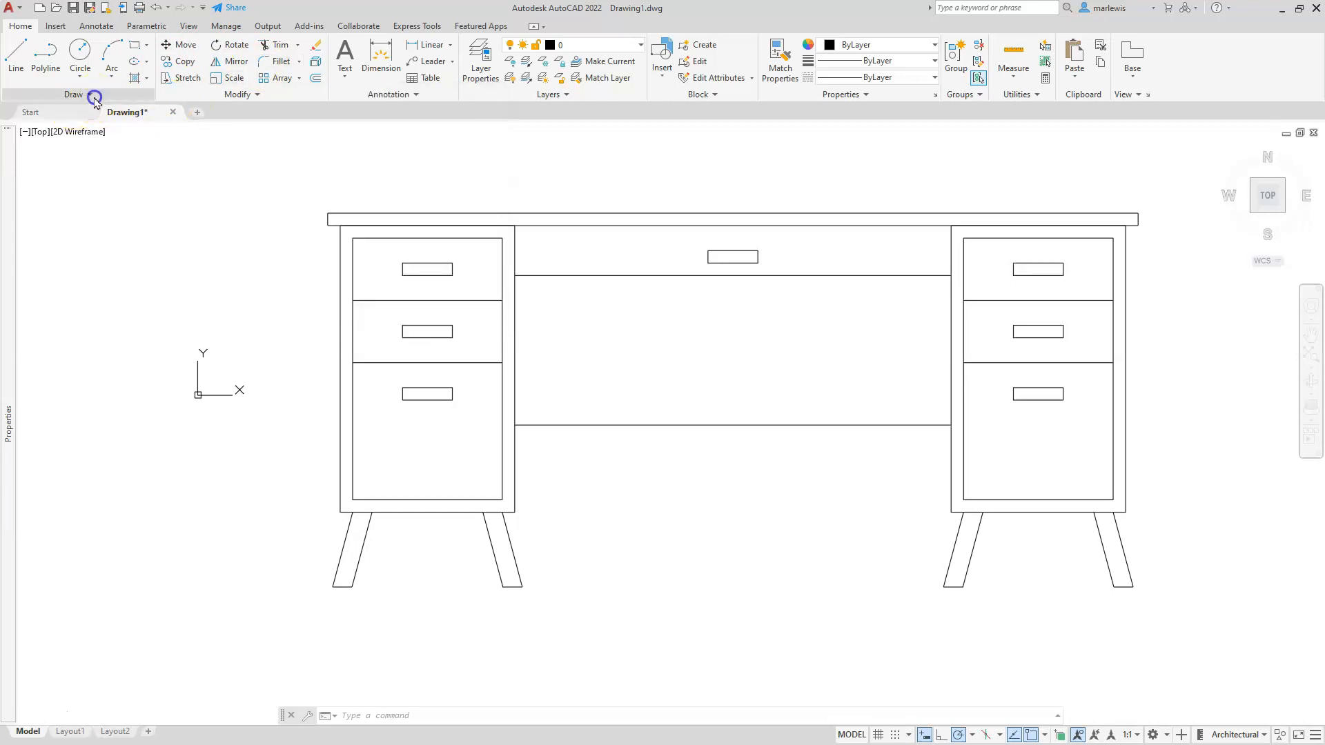